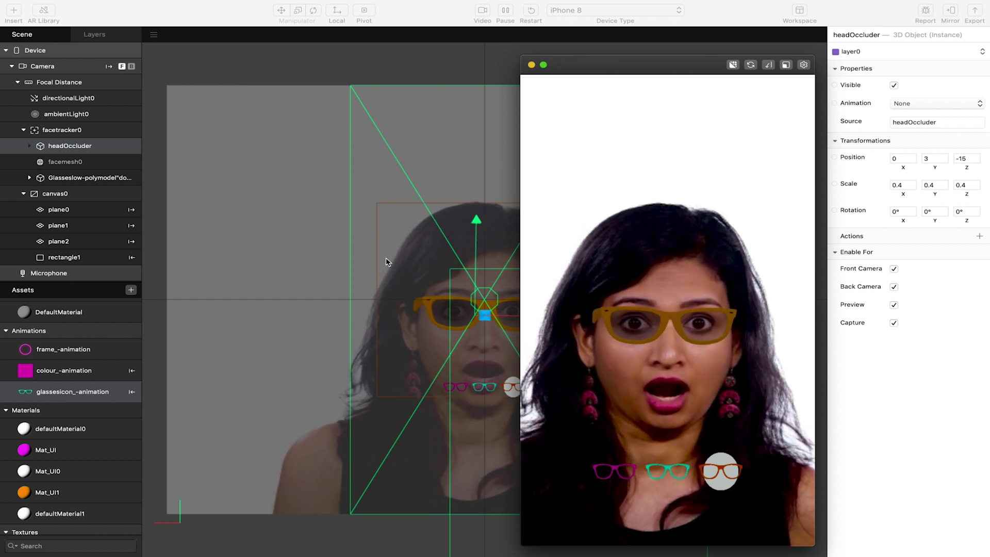
- Try out the three glasses icons in the enlarged preview to see the frame colour switch between magenta, turquoise and orange
left_click(614, 470)
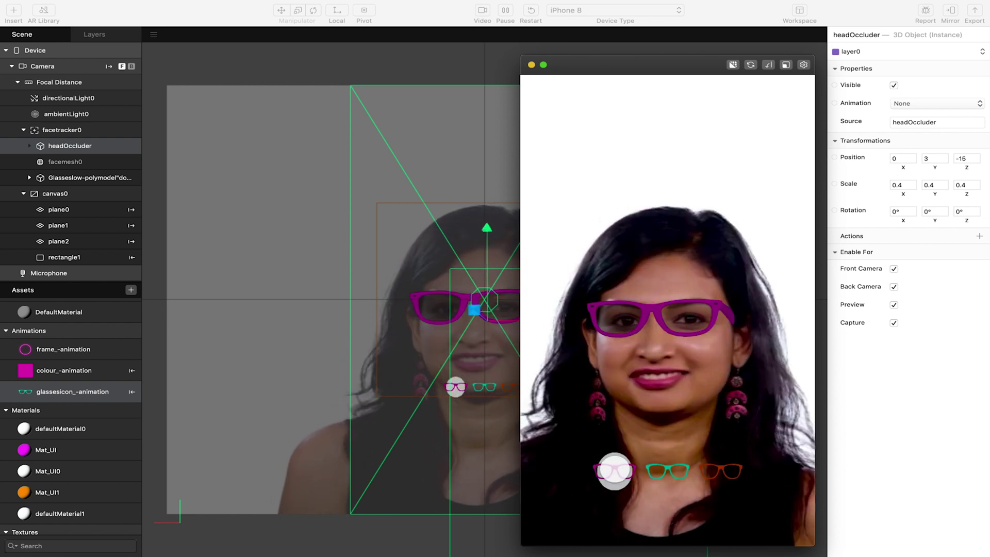
left_click(667, 470)
left_click(721, 470)
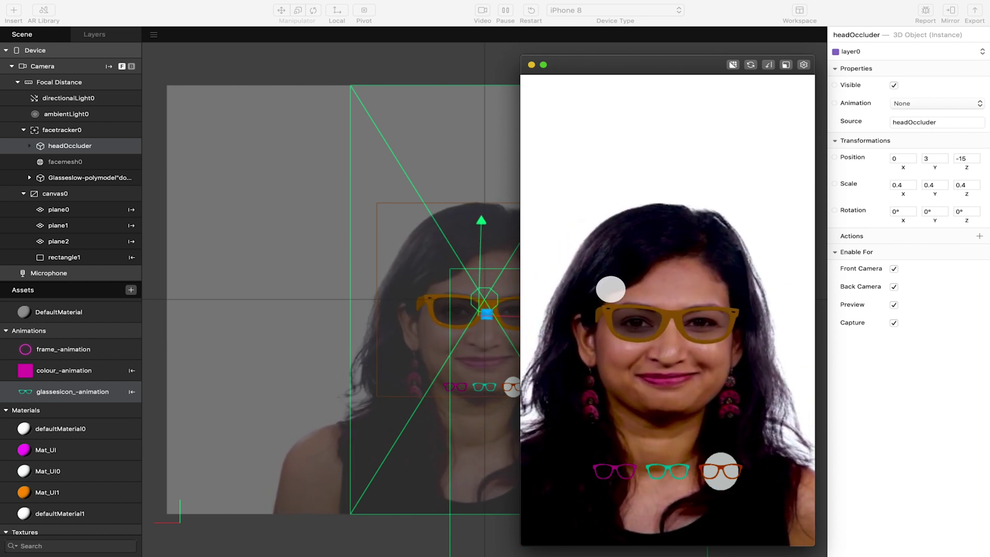
left_click(616, 473)
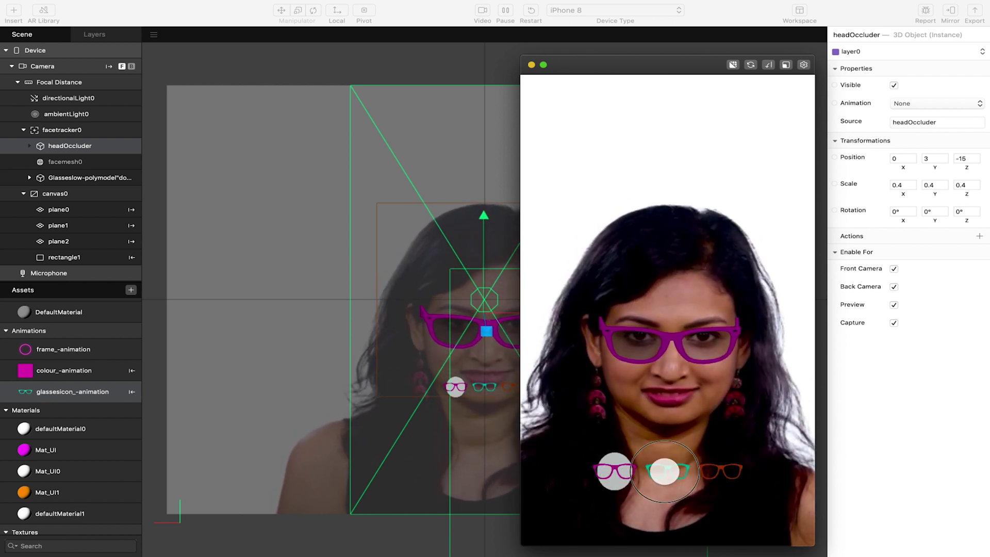
left_click(667, 470)
left_click(719, 470)
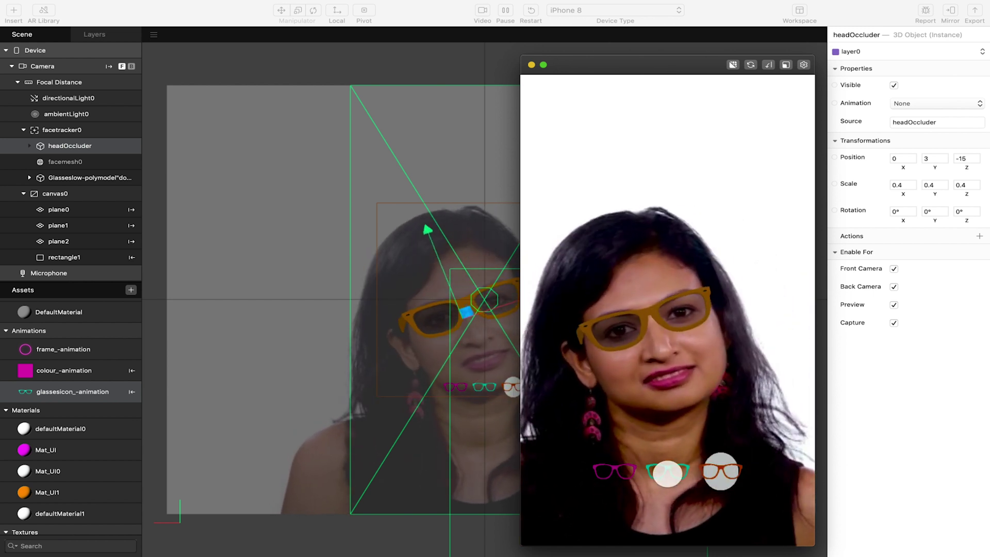
left_click(611, 470)
left_click(611, 470)
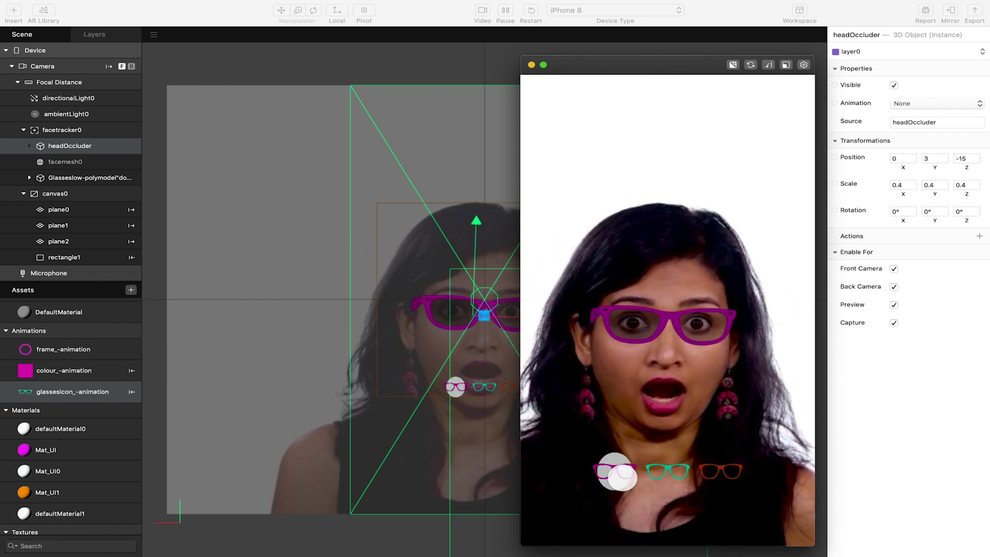
left_click(667, 470)
left_click(720, 470)
left_click(613, 475)
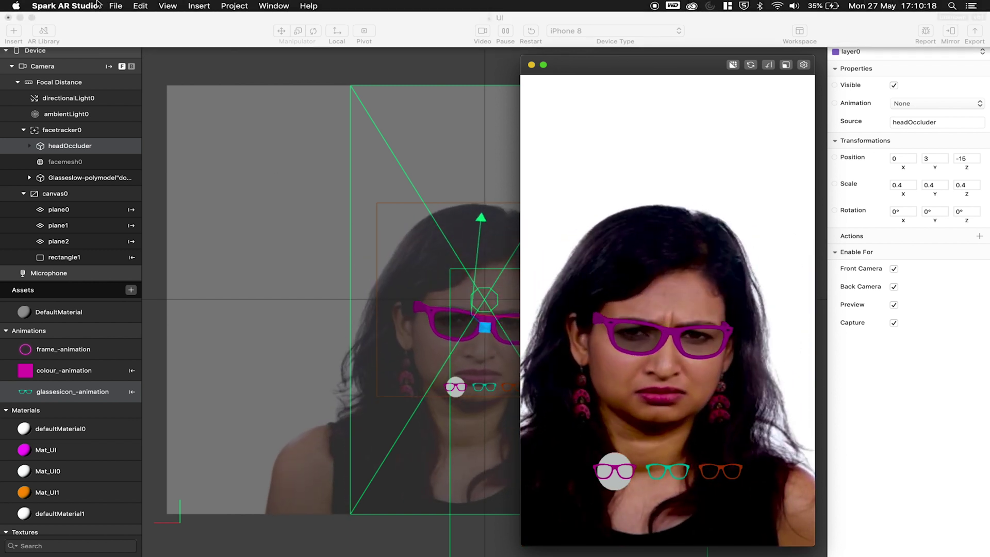
- Create a new blank project
left_click(115, 6)
left_click(131, 20)
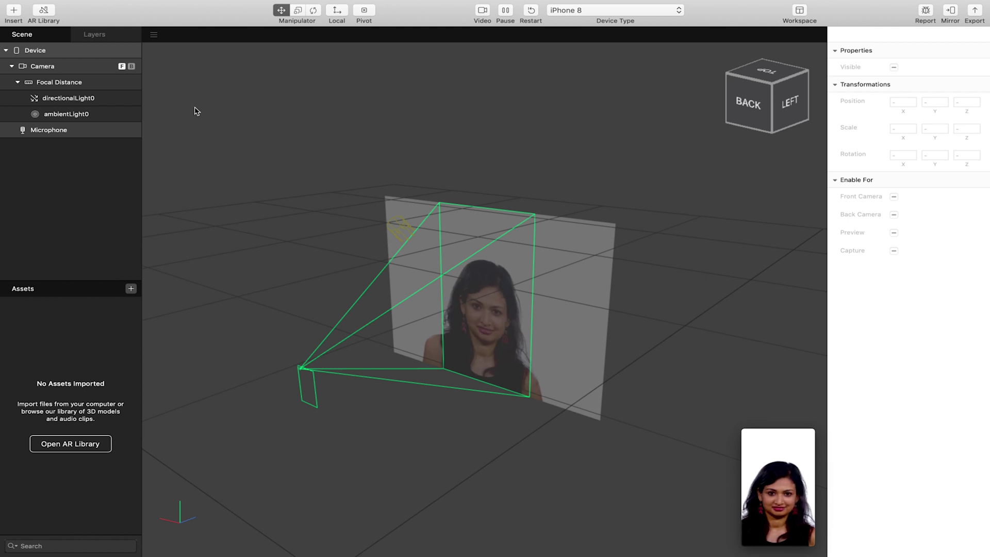
left_click(13, 12)
- Search the AR Library for "glasses" and import the Glasses low-poly model "download" into the Untitled project
left_click(44, 11)
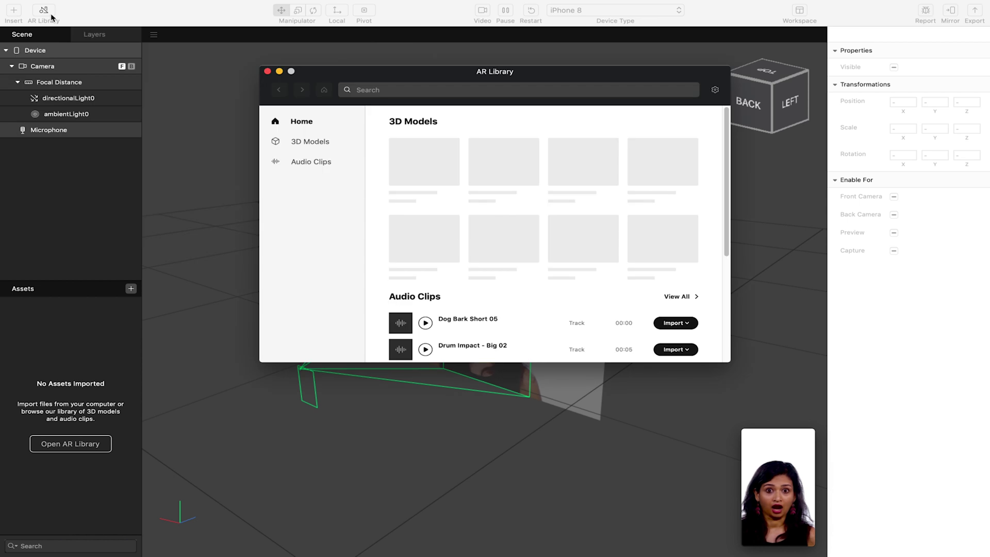
left_click(386, 90)
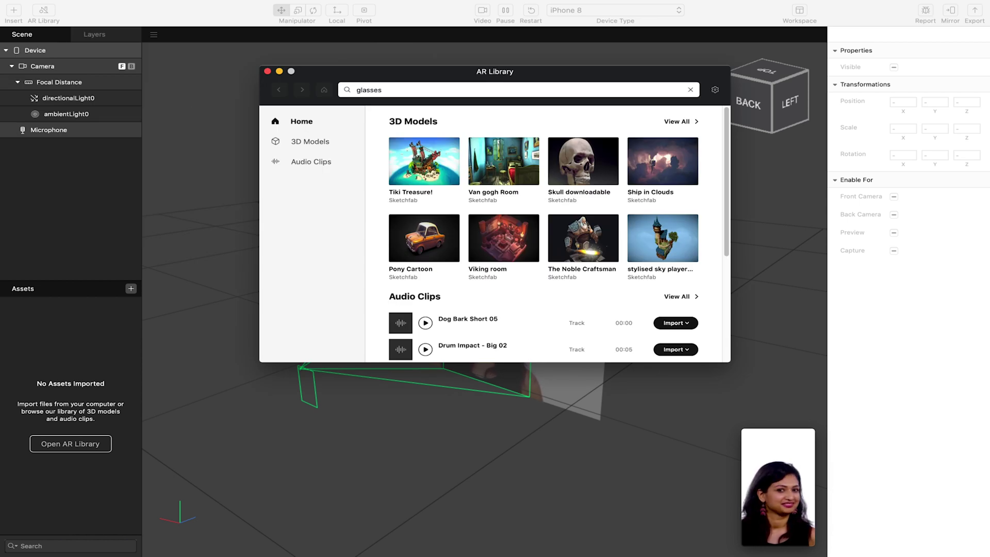
type("glasses")
key("Return")
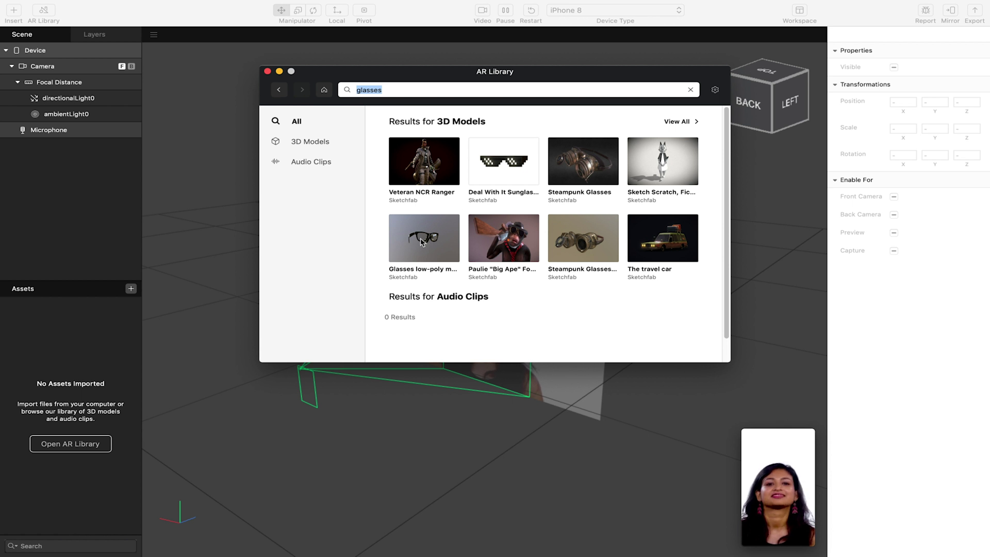
left_click(422, 242)
left_click(562, 202)
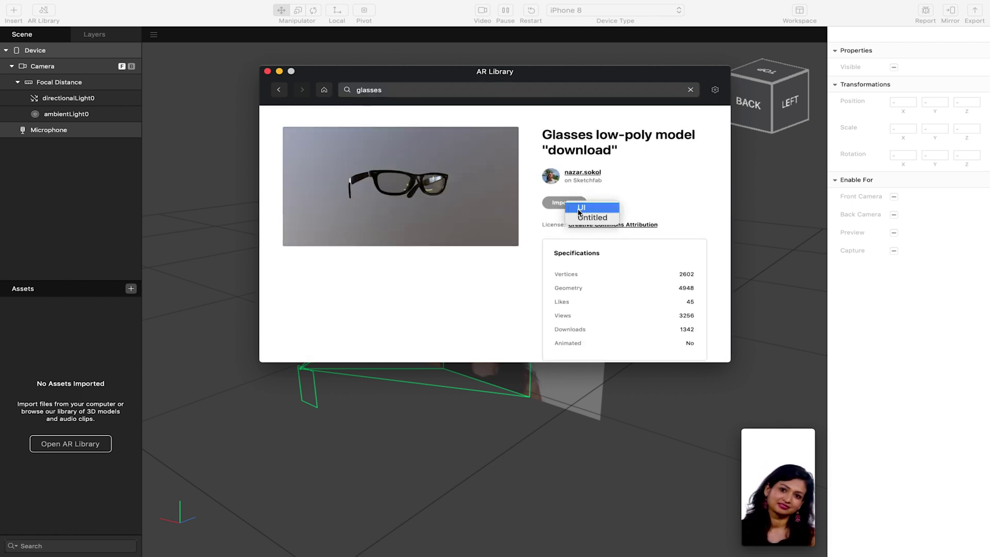
left_click(588, 217)
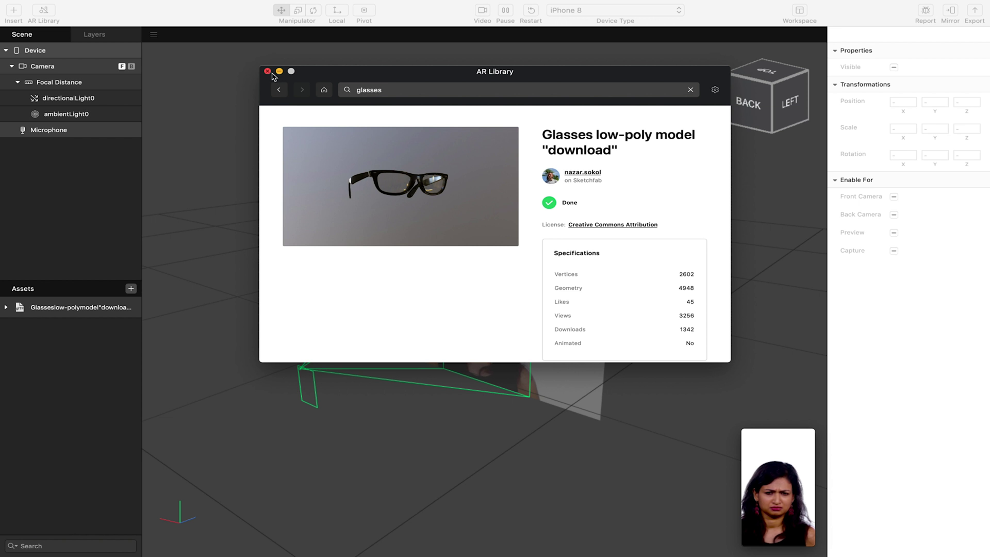
left_click(268, 72)
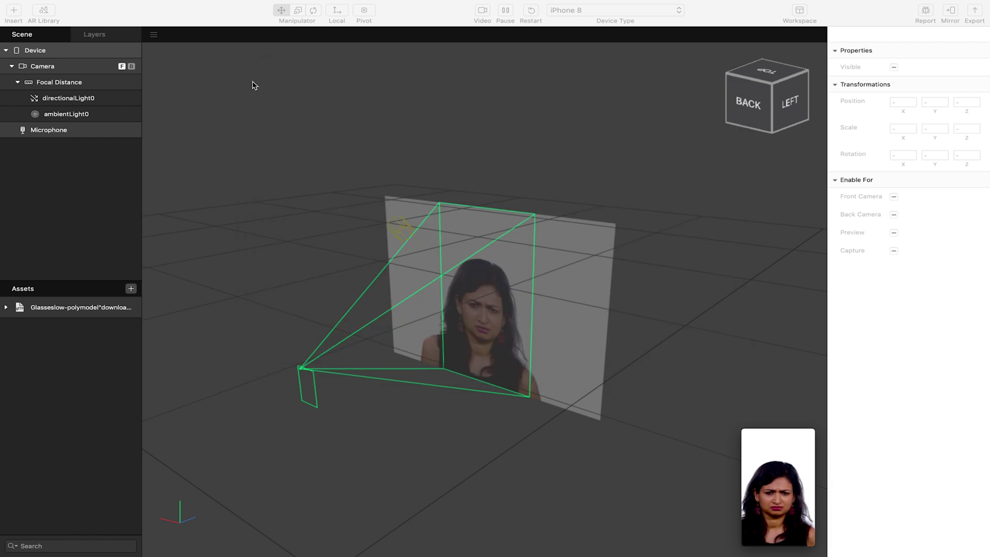
- Insert a Face Tracker and add the imported glasses model to the scene as its child
left_click(14, 12)
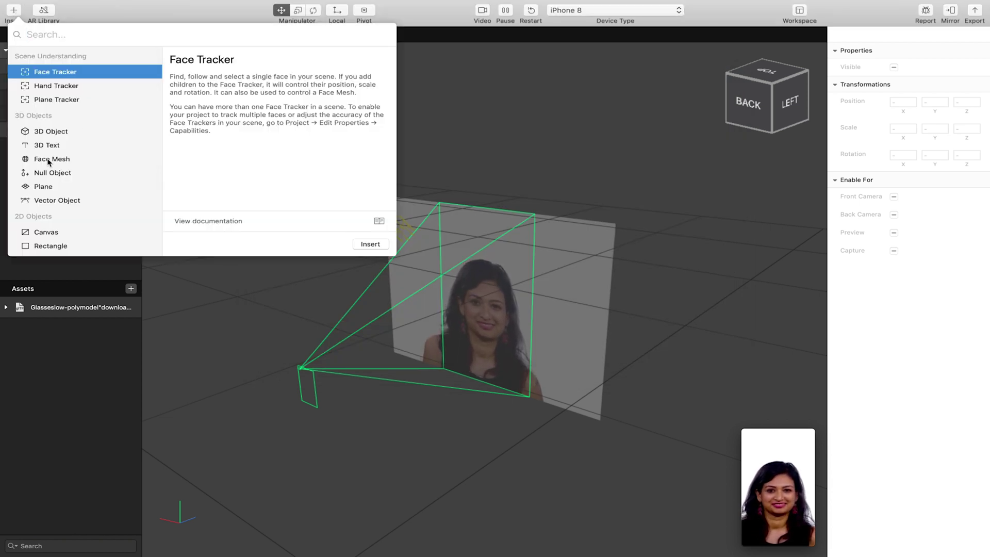
left_click(360, 245)
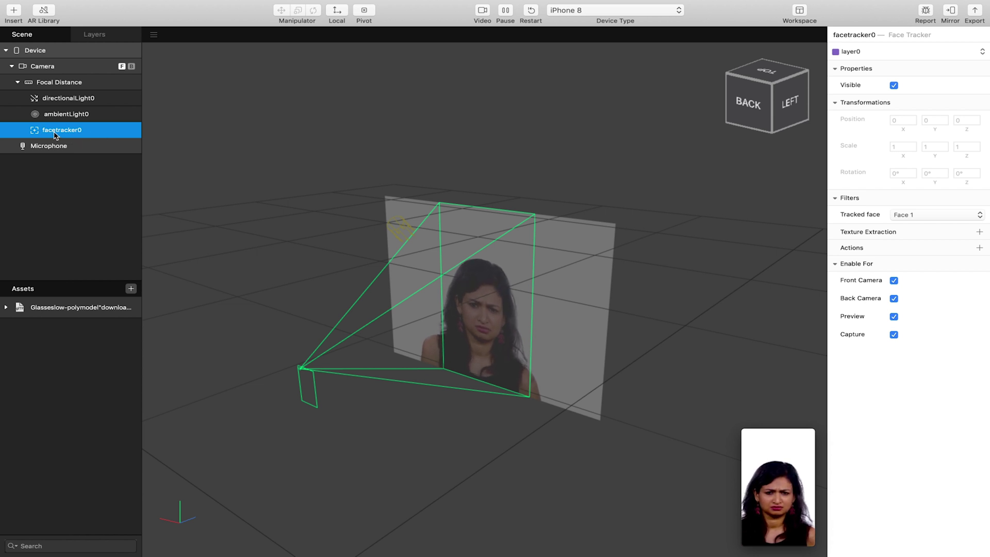
left_click_drag(61, 309, 70, 134)
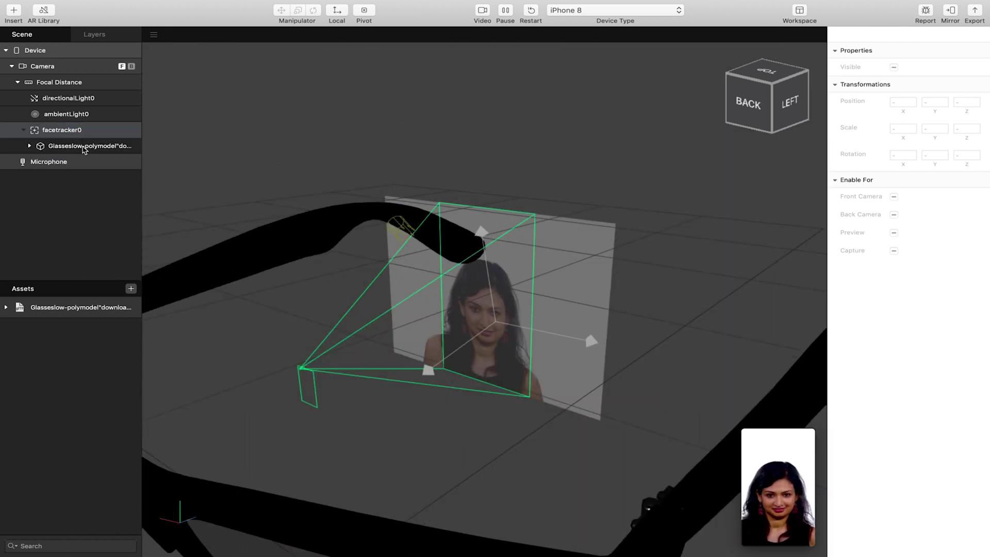
- Set the glasses model's scale to 0.1 on the X, Y and Z axes
left_click(85, 145)
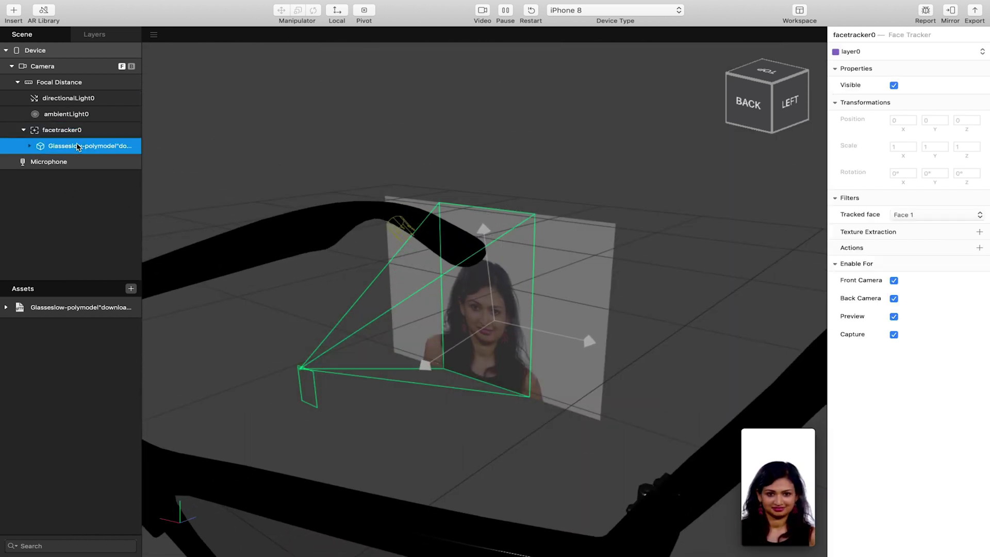
left_click(902, 185)
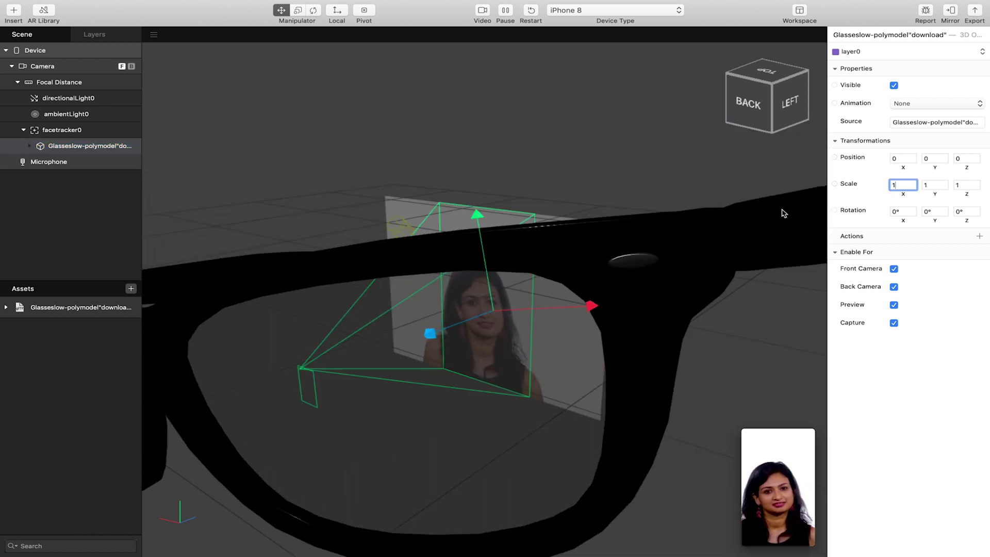
type("0.1")
key("Tab")
type("0.1")
key("Tab")
type(".1")
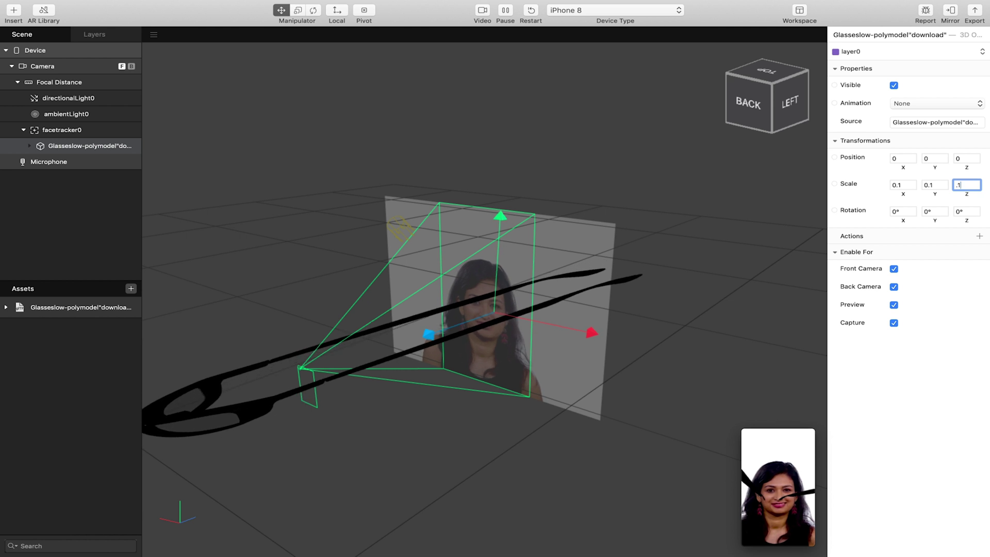
key("Return")
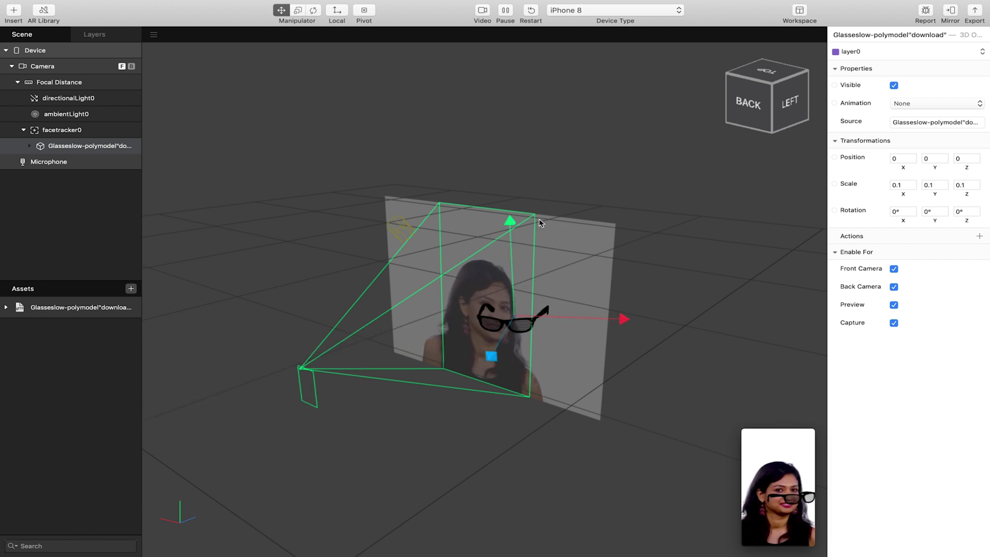
- Pause the preview video, move the glasses to about Y 1.76 and Z -9.37 to fit the face, and resume playback
left_click(505, 10)
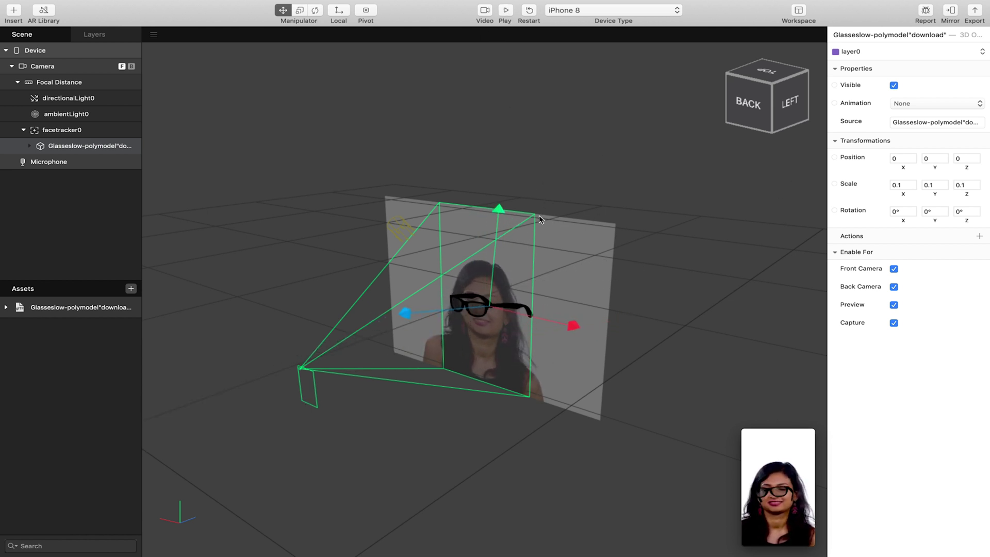
left_click_drag(502, 216, 503, 212)
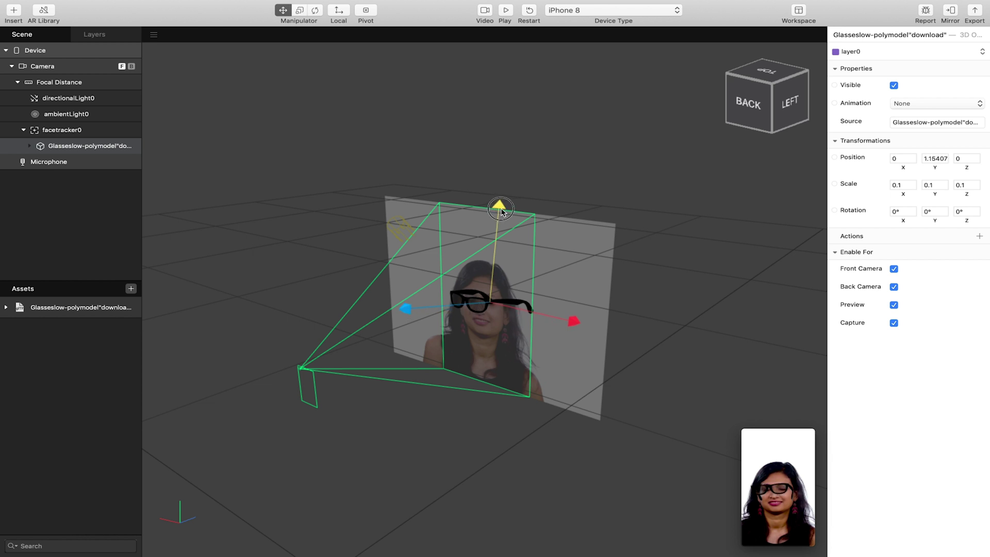
left_click_drag(405, 308, 427, 309)
left_click_drag(513, 212, 513, 214)
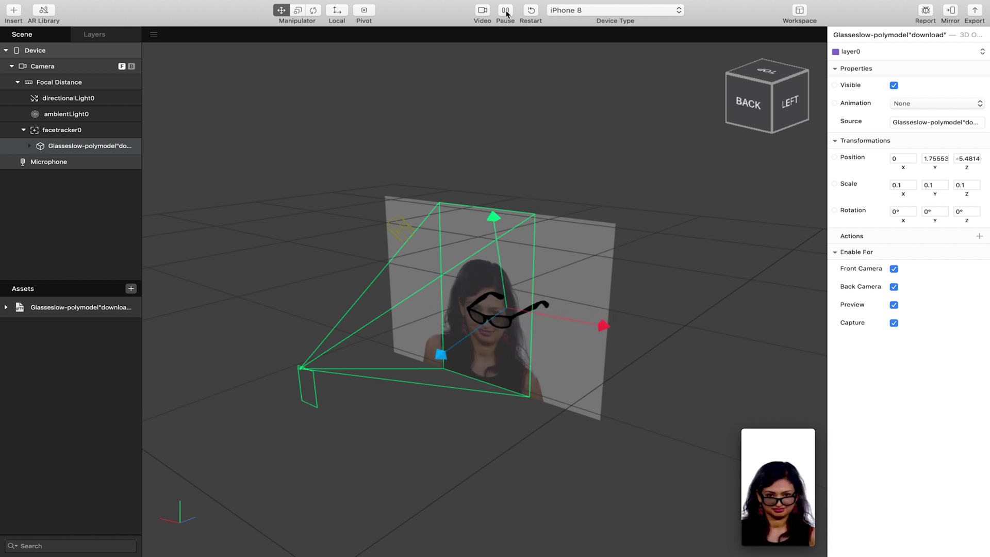
left_click_drag(444, 346, 470, 334)
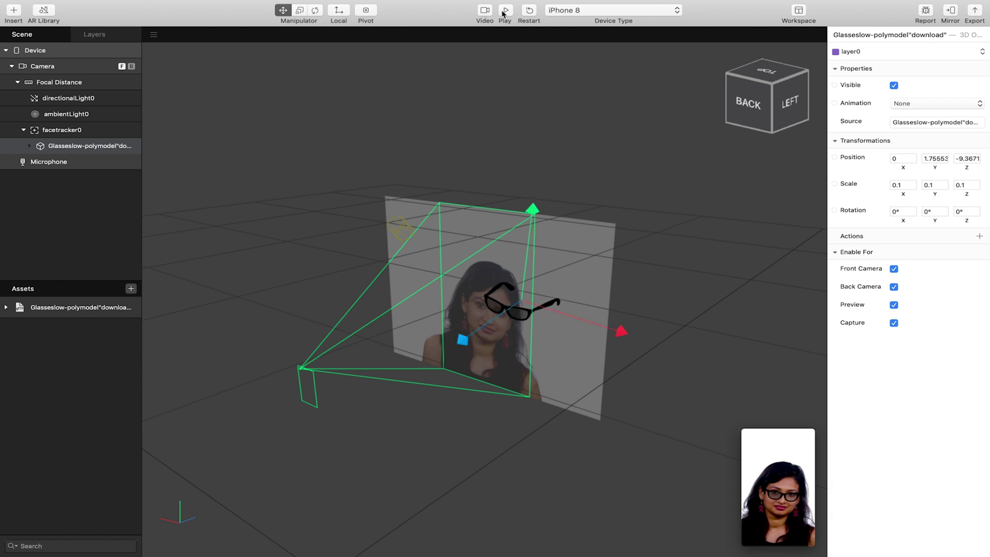
left_click(90, 205)
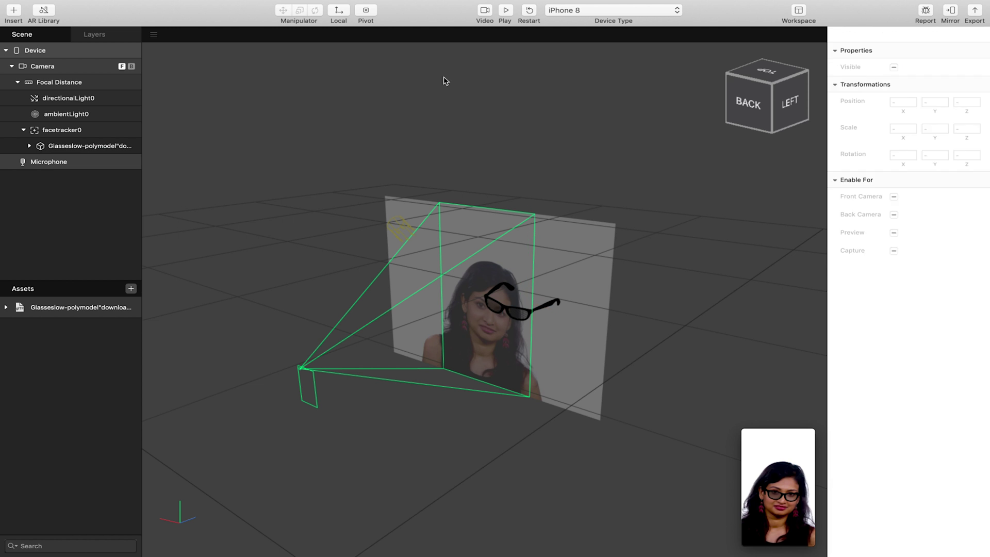
left_click(503, 15)
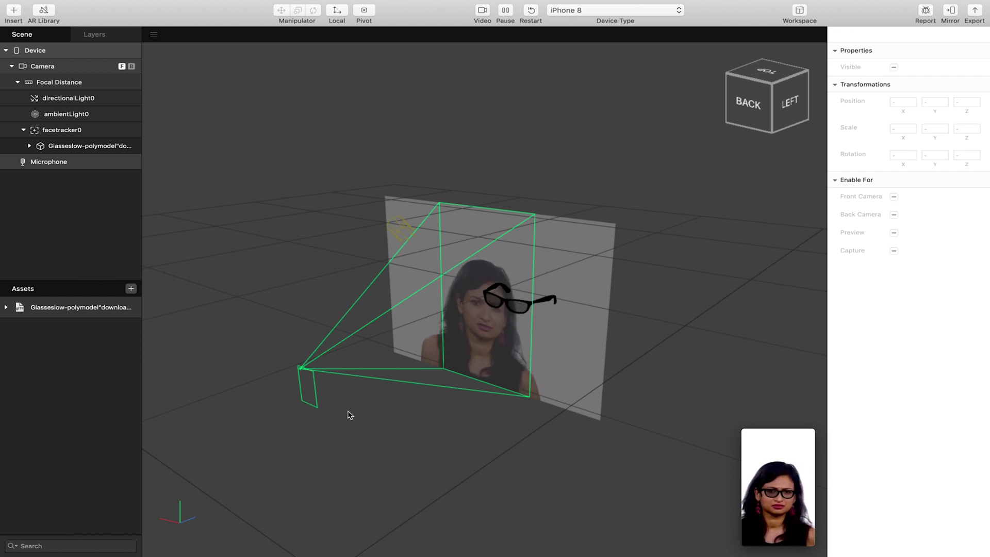
- Switch to Photoshop, enlarge its window, and show the Ellipse 1 and Ellipse 1 copy layers in the Untitled-4 glasses icon document
mouse_move(618, 539)
left_click(758, 536)
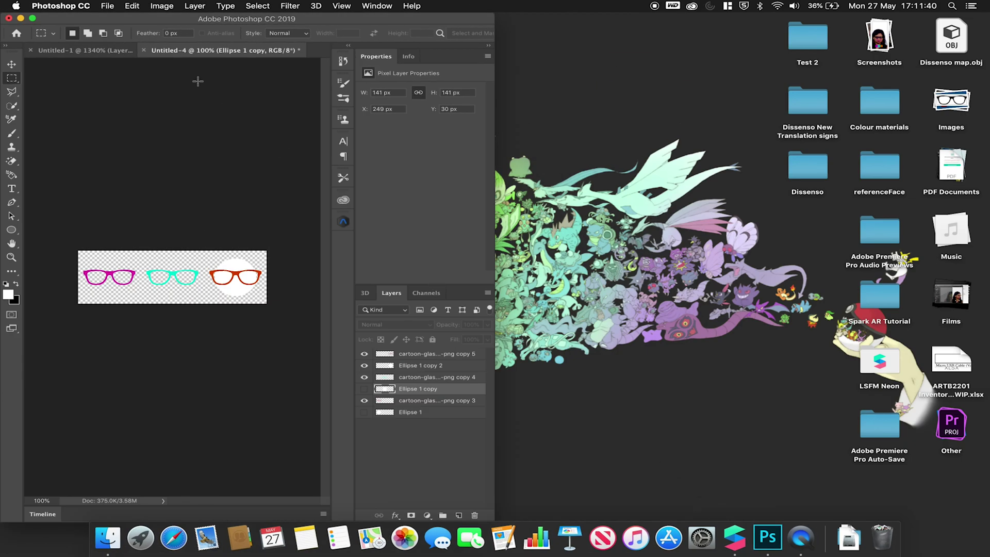
left_click(33, 19)
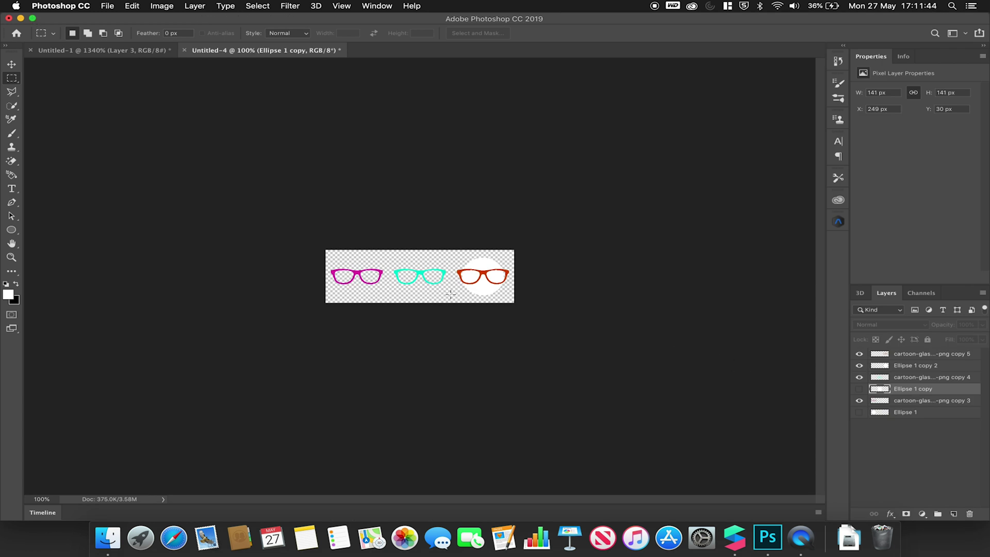
left_click(858, 390)
left_click(858, 412)
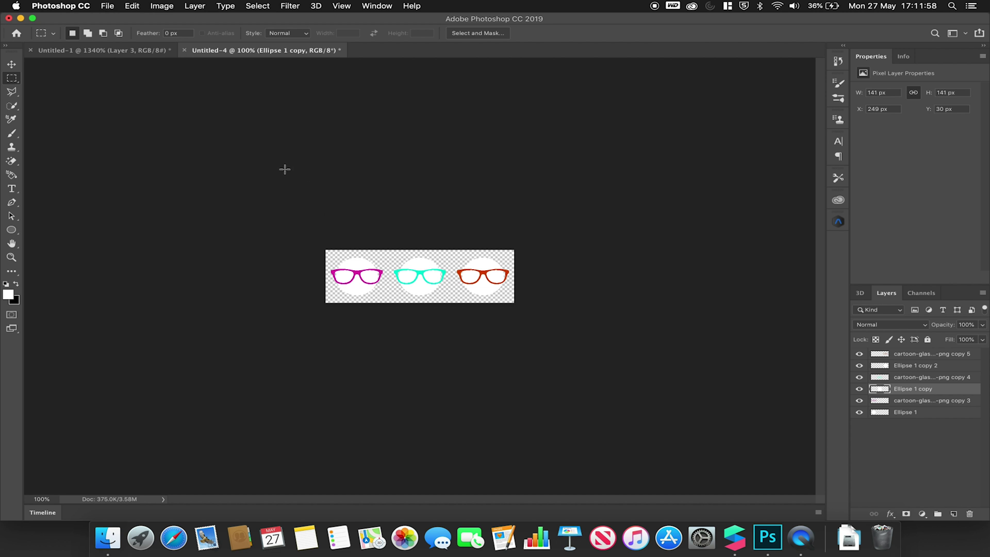
- In the Untitled-1 colour swatch document, toggle through the colours and leave Layer 1, Layer 2 and Layer 3 hidden
left_click(80, 52)
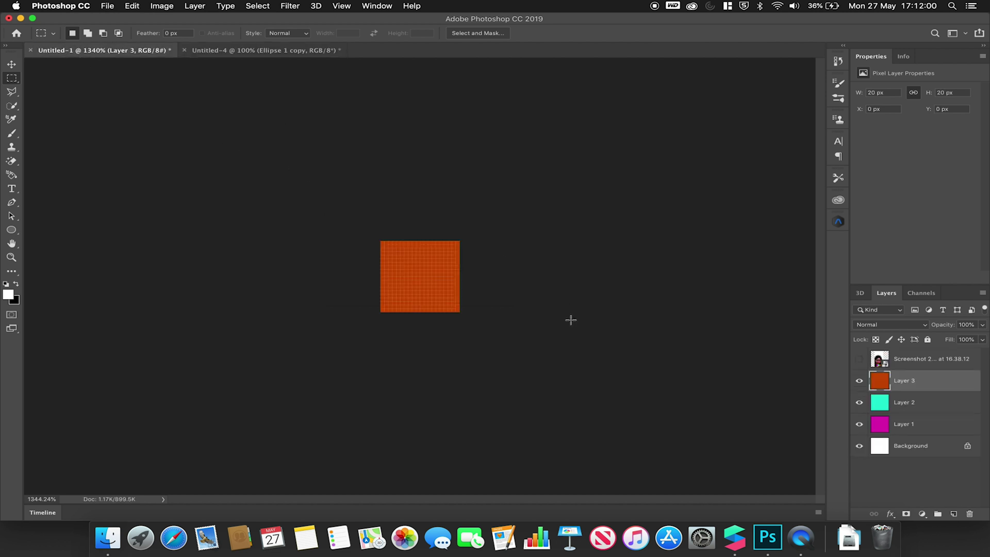
left_click(859, 423)
left_click(859, 381)
left_click(859, 402)
left_click(858, 402)
left_click(859, 425)
left_click(859, 424)
- In the Untitled-4 document, hide Ellipse 1 copy and Ellipse 1 copy 2, leaving the white circle only behind the magenta glasses
left_click(228, 52)
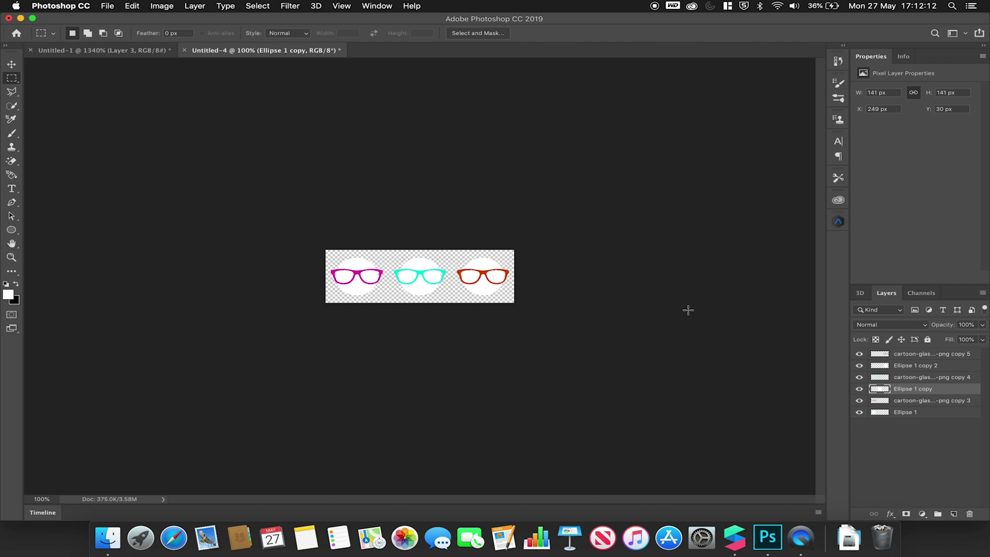
left_click(859, 389)
left_click(859, 366)
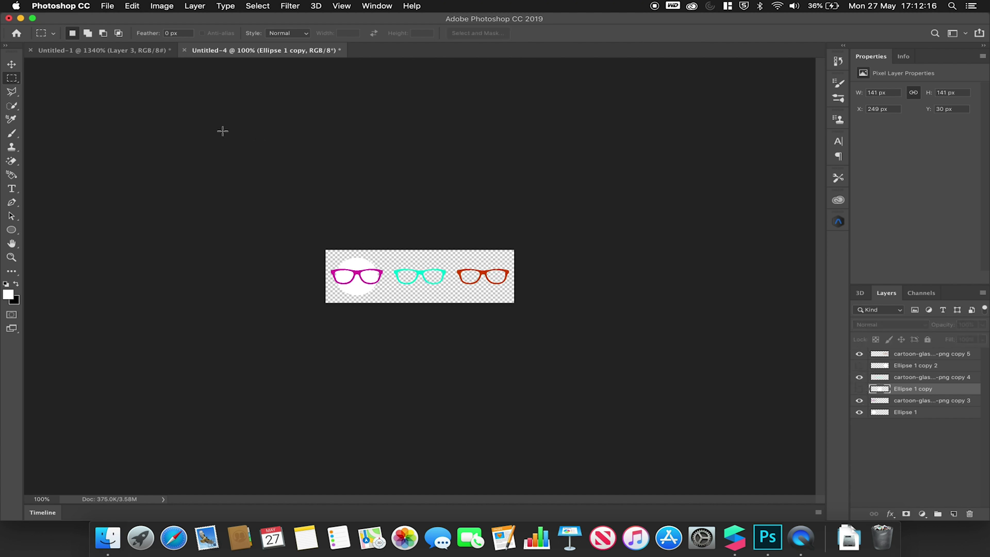
- Show the magenta Layer 1 in the Untitled-1 document and return to the Untitled-4 document
left_click(128, 52)
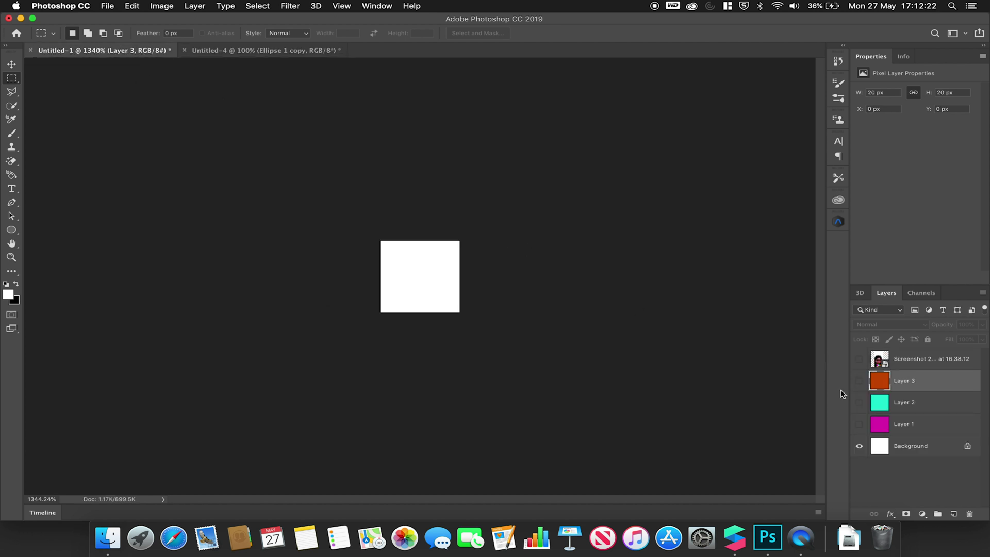
left_click(859, 425)
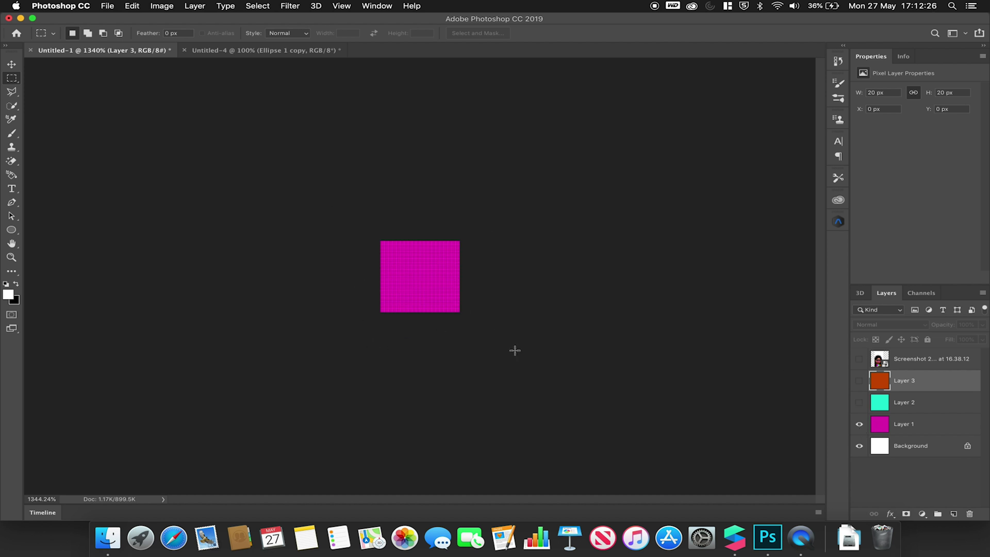
left_click(269, 51)
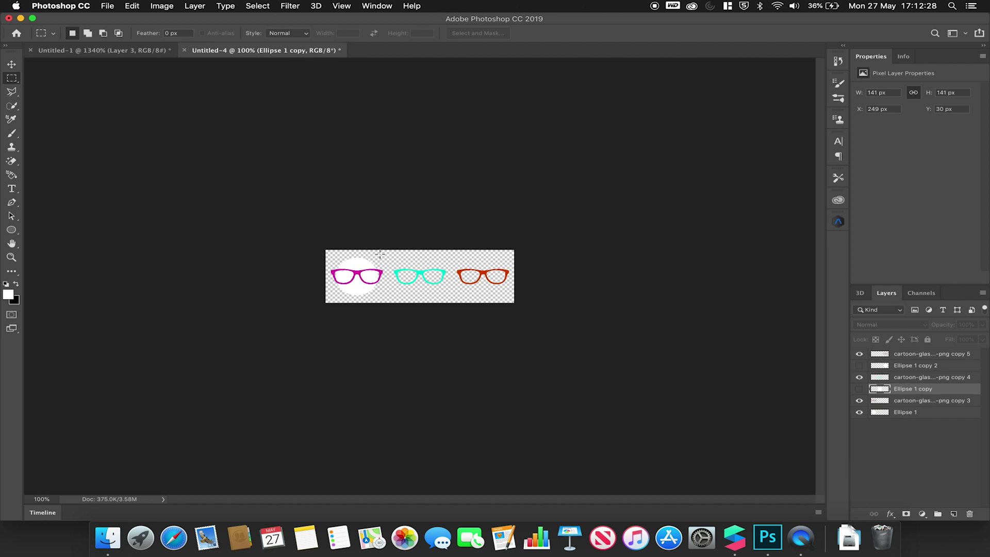
- Show the orange Layer 3 in the Untitled-1 colour swatch document and switch to Spark AR
left_click(138, 50)
left_click(859, 381)
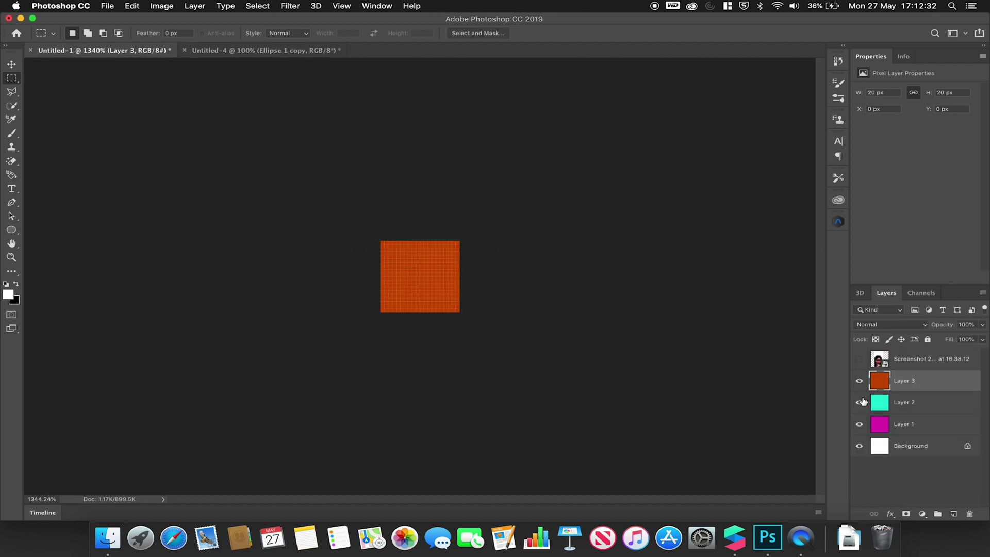
left_click(734, 536)
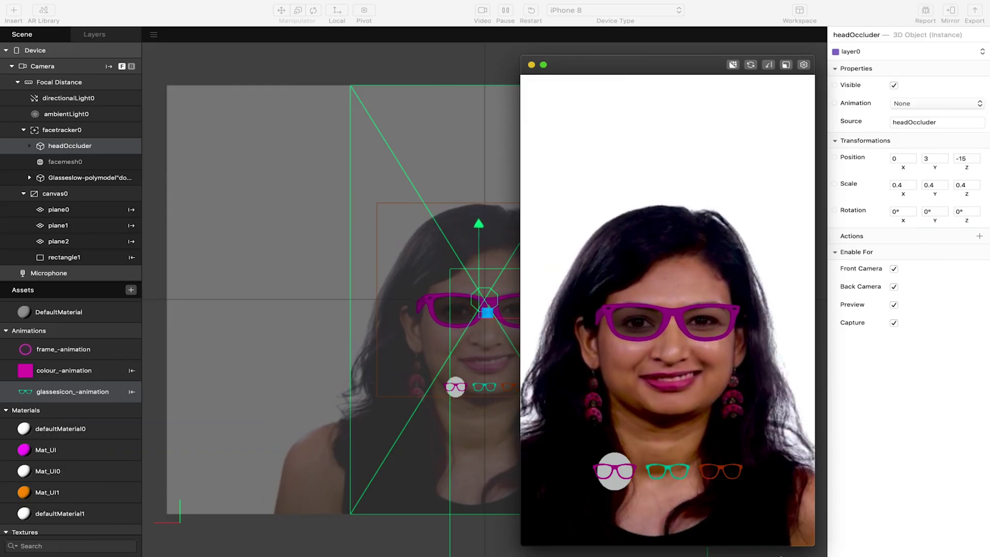
mouse_move(767, 538)
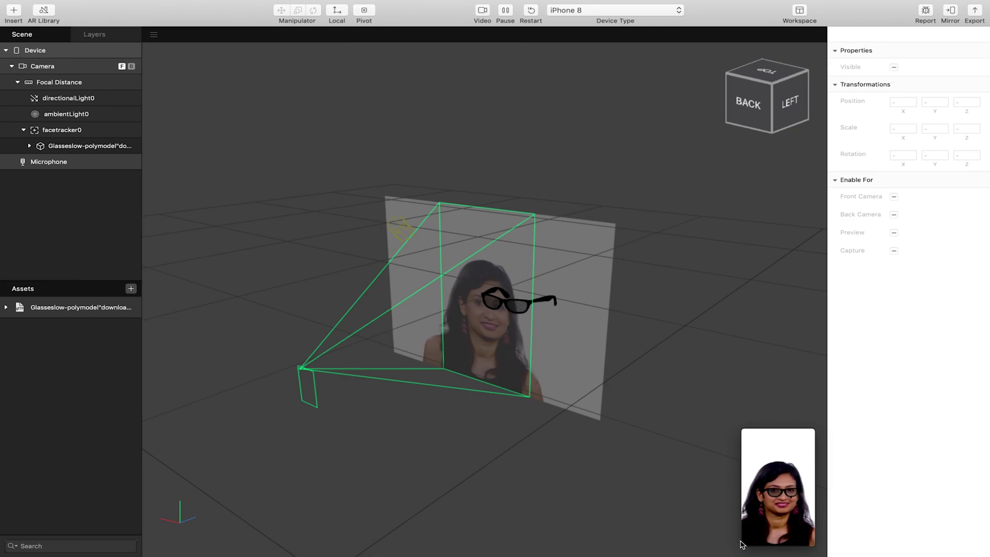
- Import colour_01.jpg, colour_02.jpg and colour_03.jpg from the Colour materials folder as a texture sequence
left_click(131, 288)
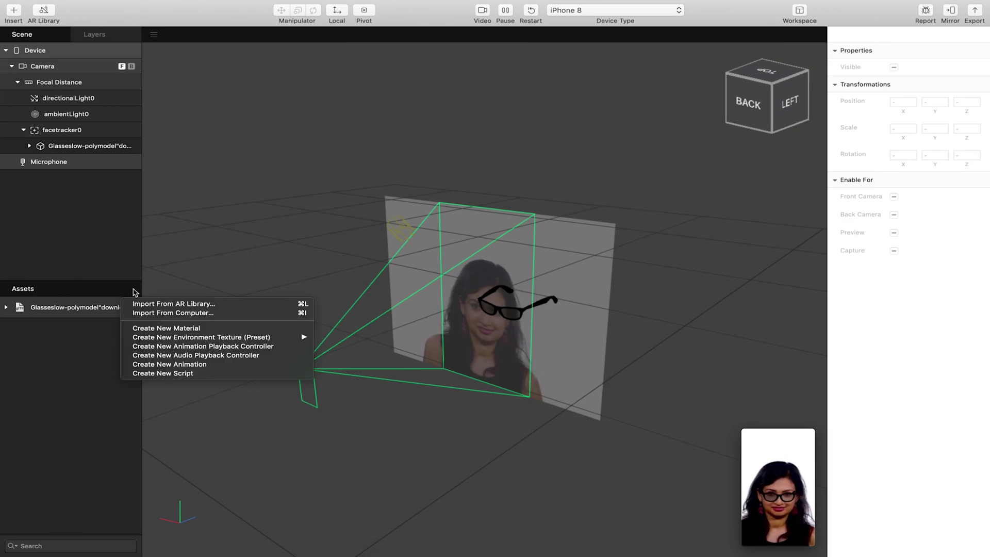
left_click(154, 314)
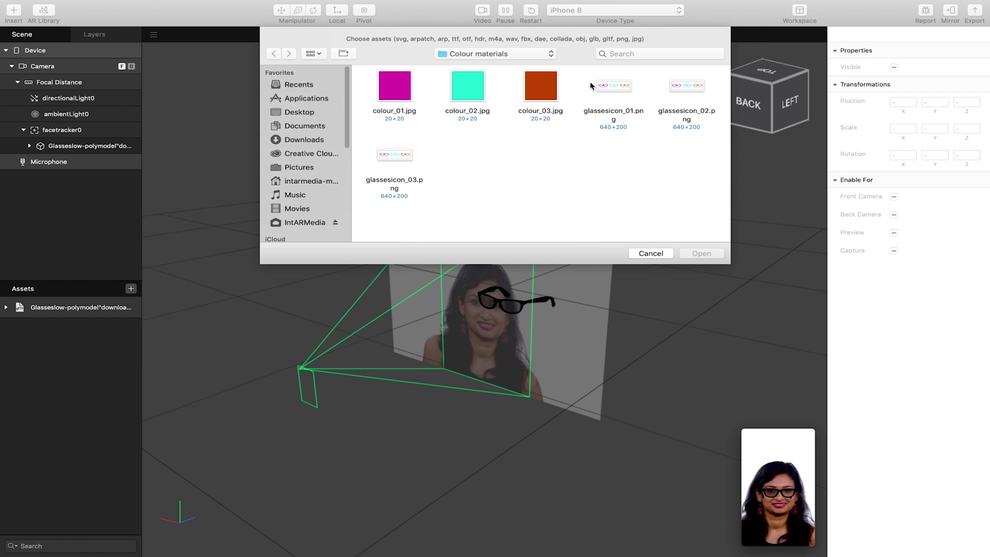
left_click_drag(364, 79, 550, 109)
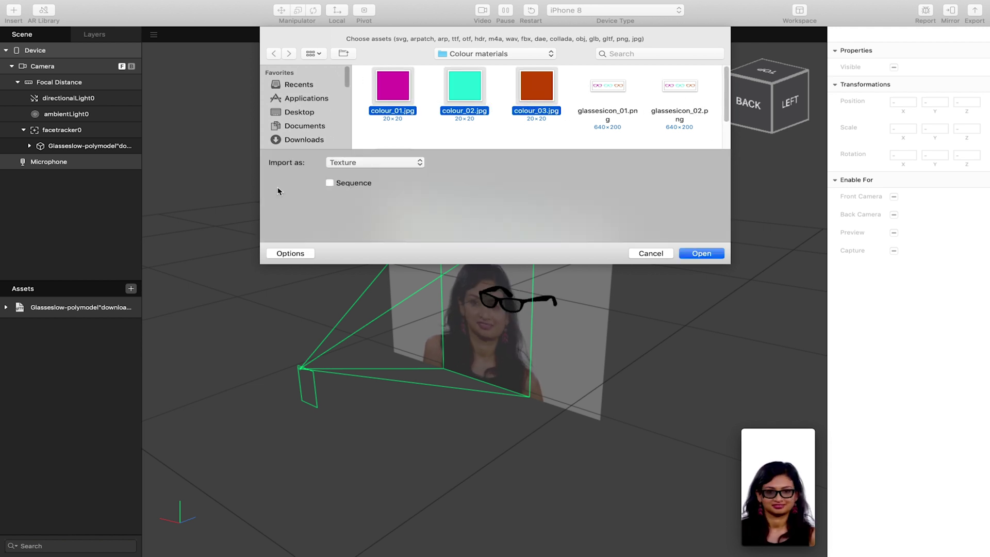
left_click(329, 183)
left_click(697, 253)
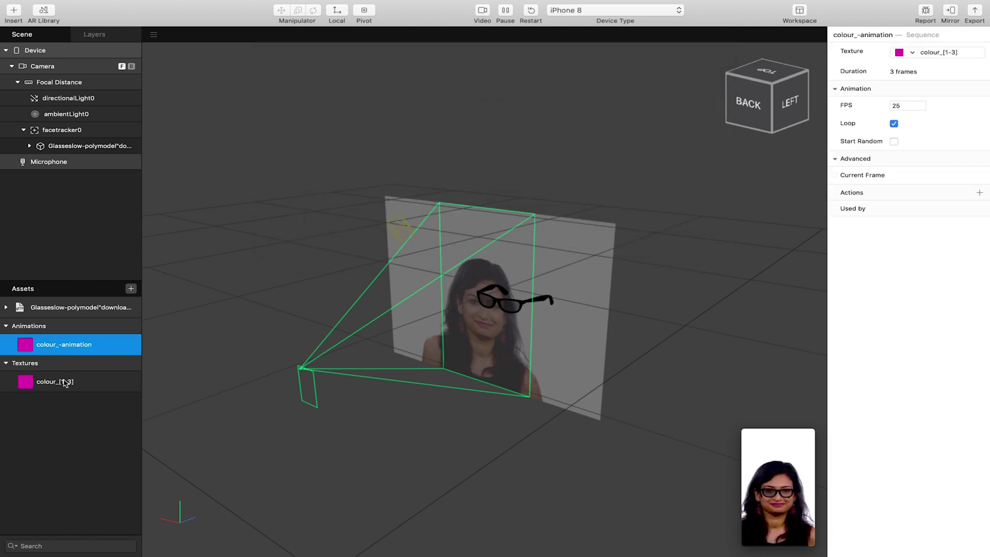
- Import glassesicon_01.png, glassesicon_02.png and glassesicon_03.png from the Colour materials folder as a texture sequence
left_click(131, 289)
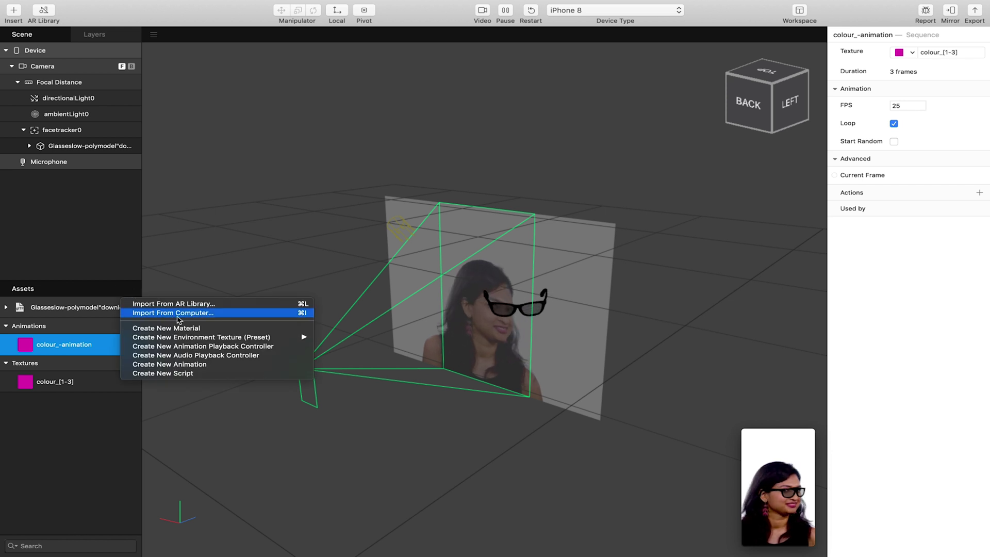
left_click(139, 315)
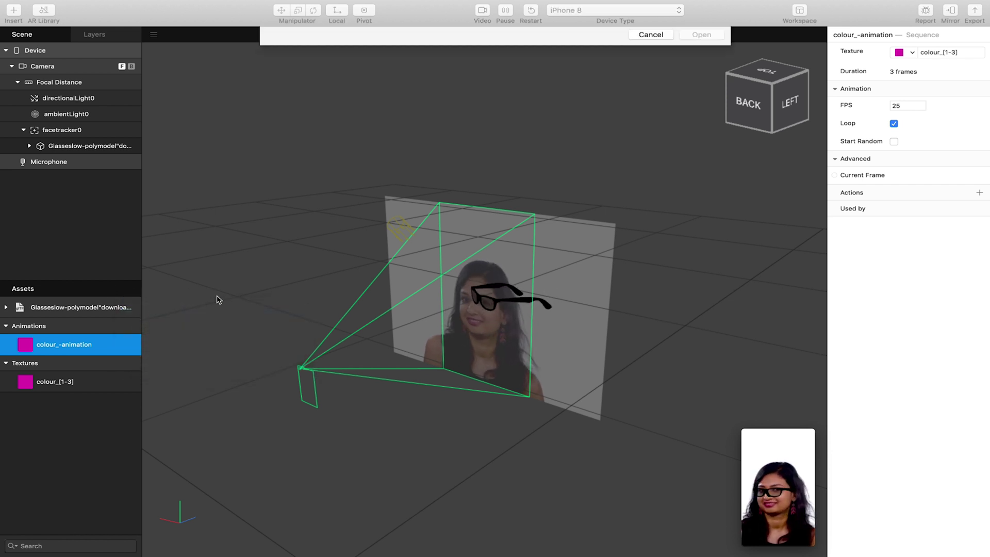
left_click(614, 89)
left_click(689, 124, "shift")
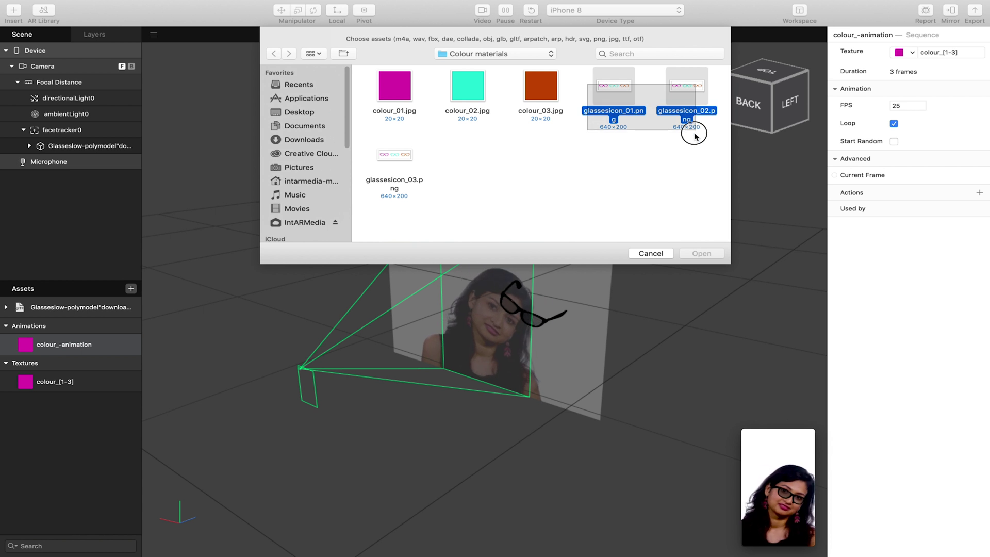
scroll(412, 135, "down", 2)
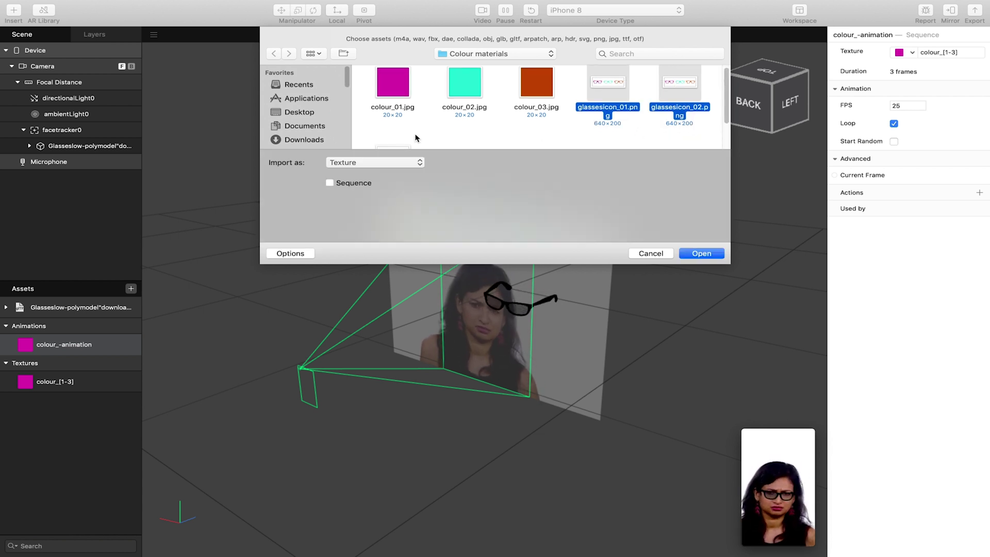
left_click(405, 122, "shift")
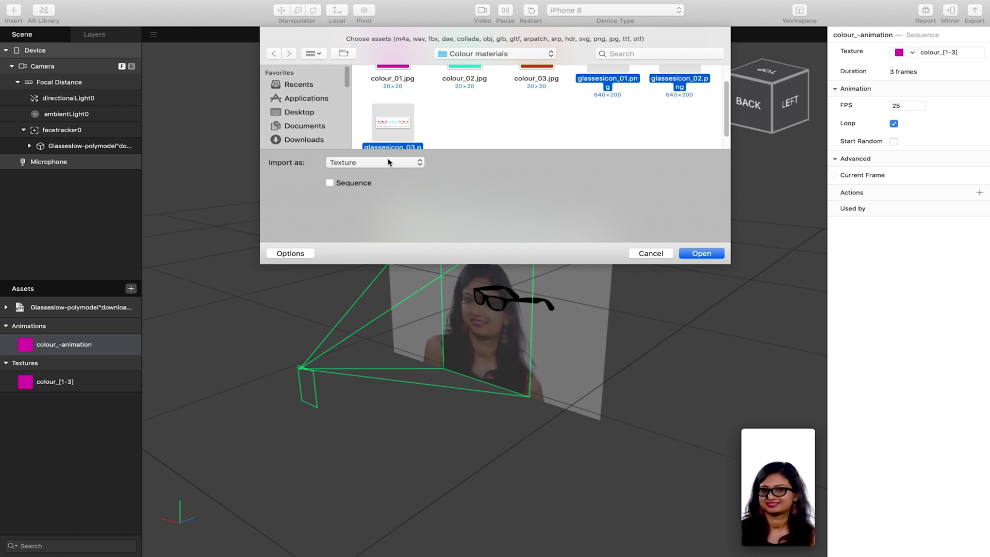
left_click(330, 183)
left_click(691, 254)
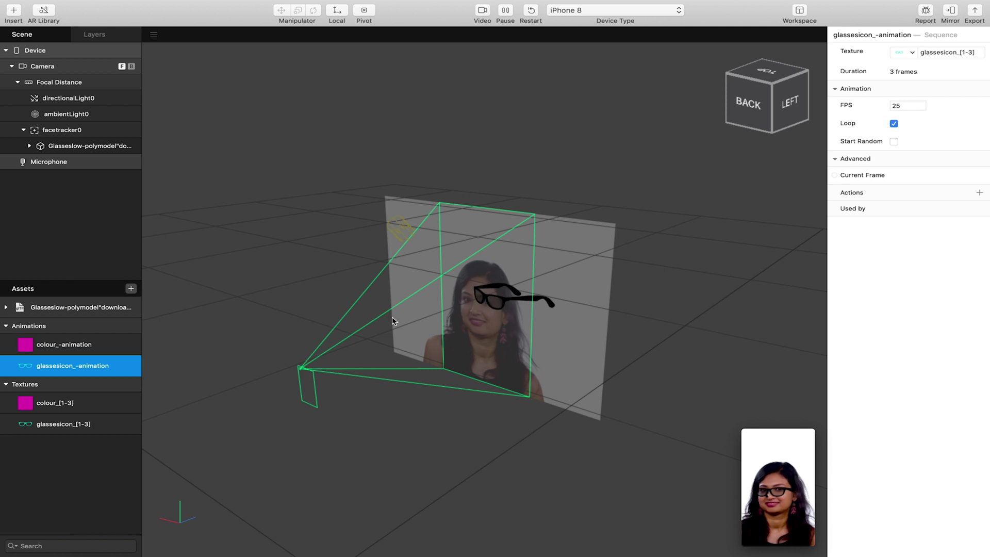
- Insert a 2D Rectangle object into the scene
left_click(14, 10)
scroll(88, 135, "down", 3)
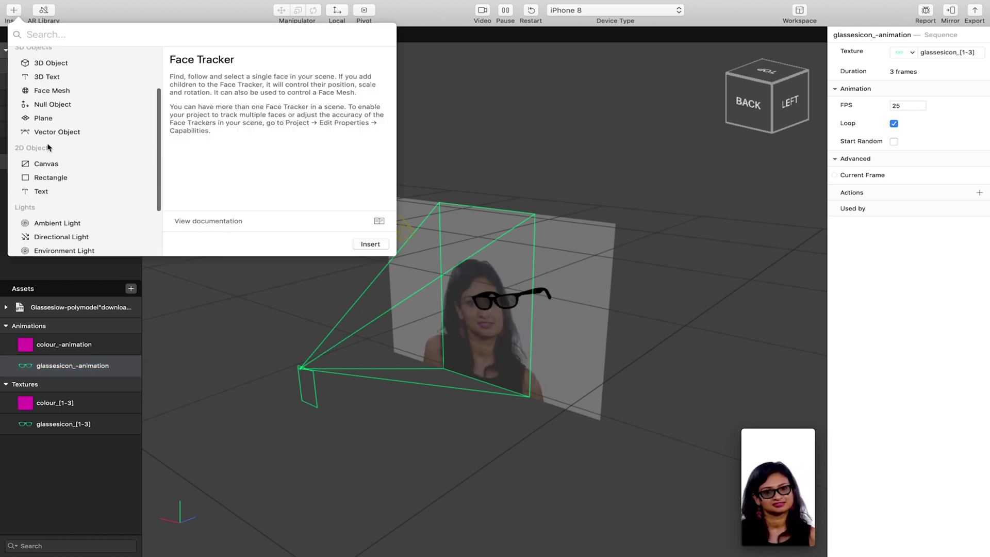
left_click(45, 178)
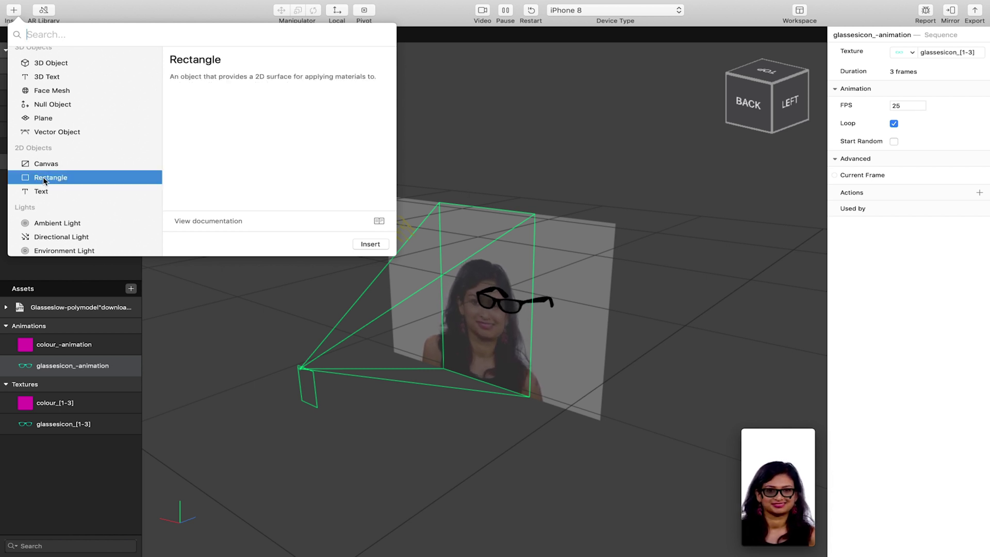
left_click(370, 244)
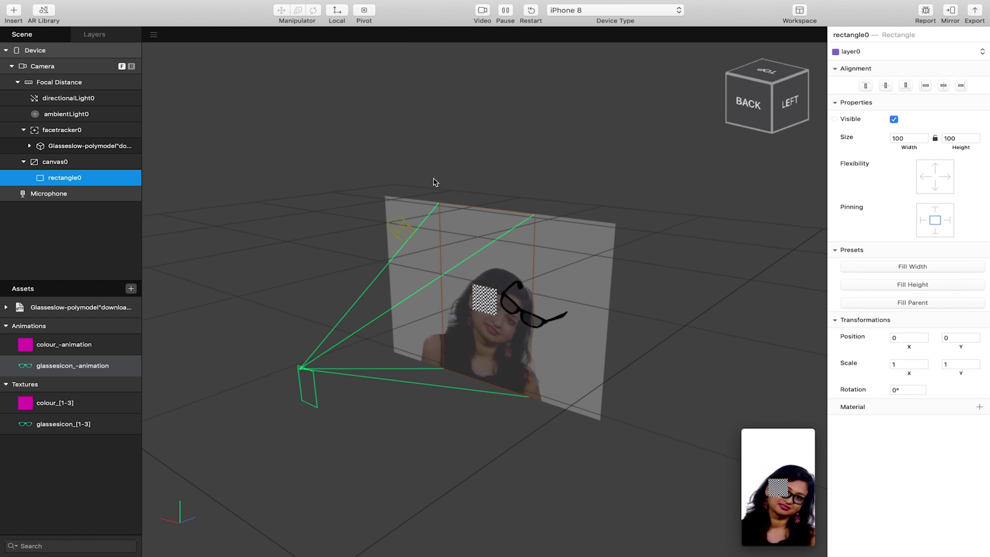
- Size the rectangle to 400 wide by 100 high
left_click(903, 138)
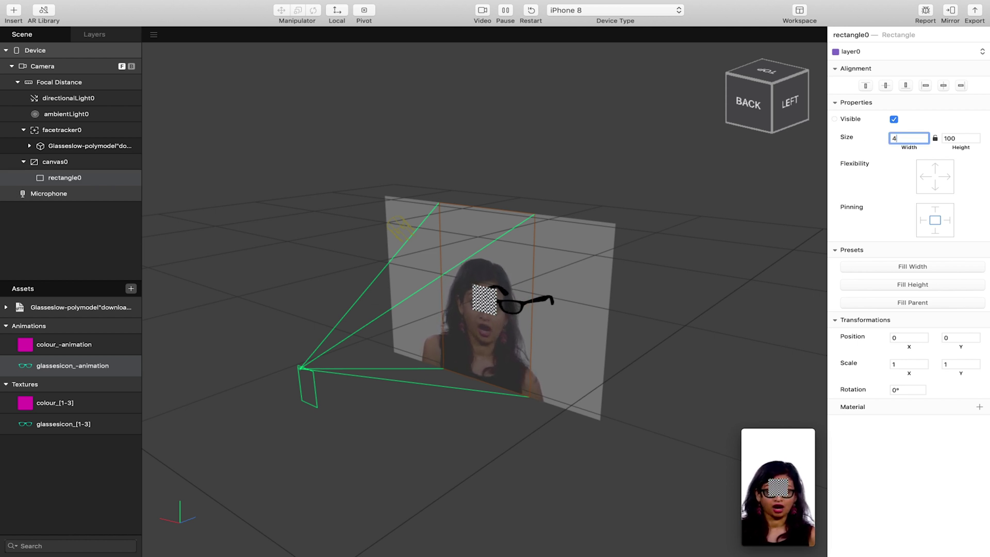
key("Tab")
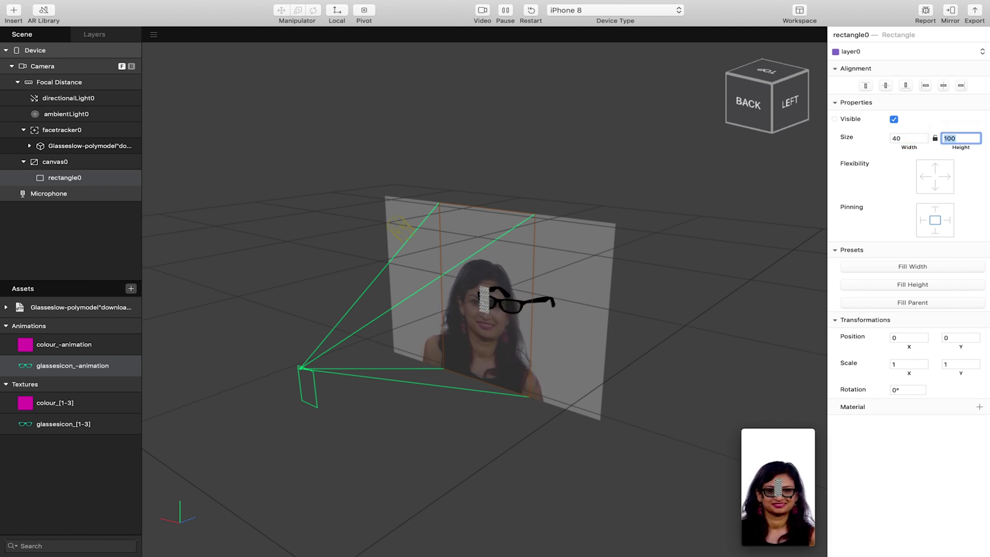
left_click(892, 138)
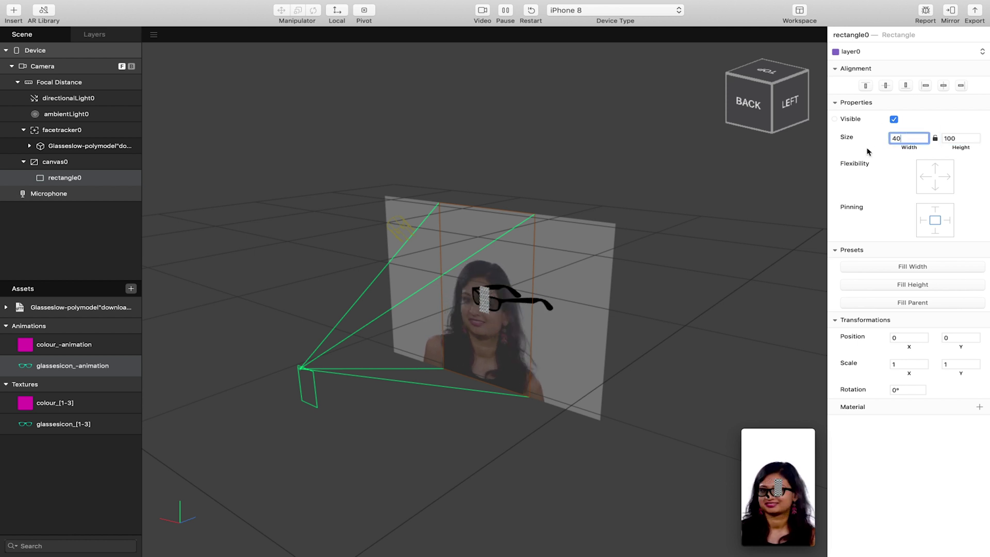
key("Tab")
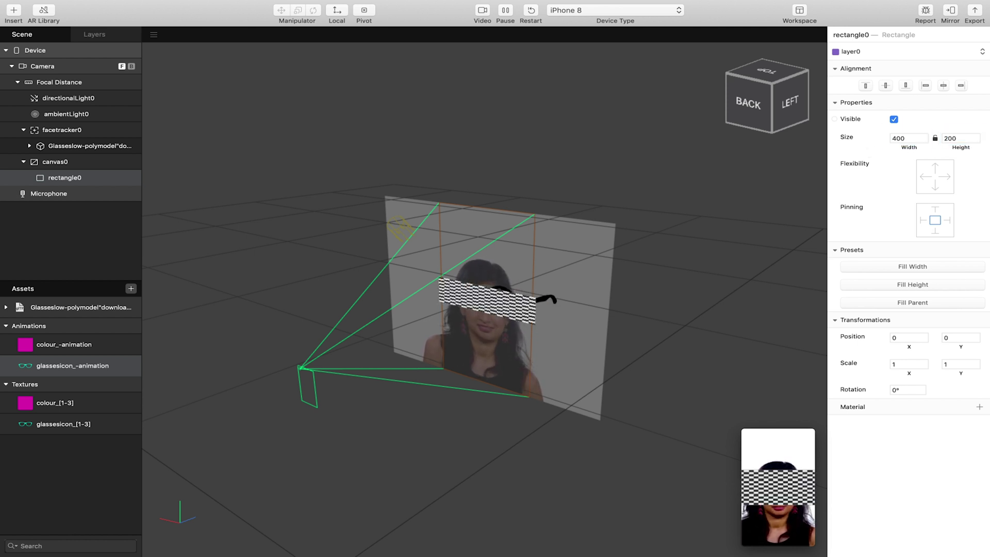
double_click(956, 138)
type("1")
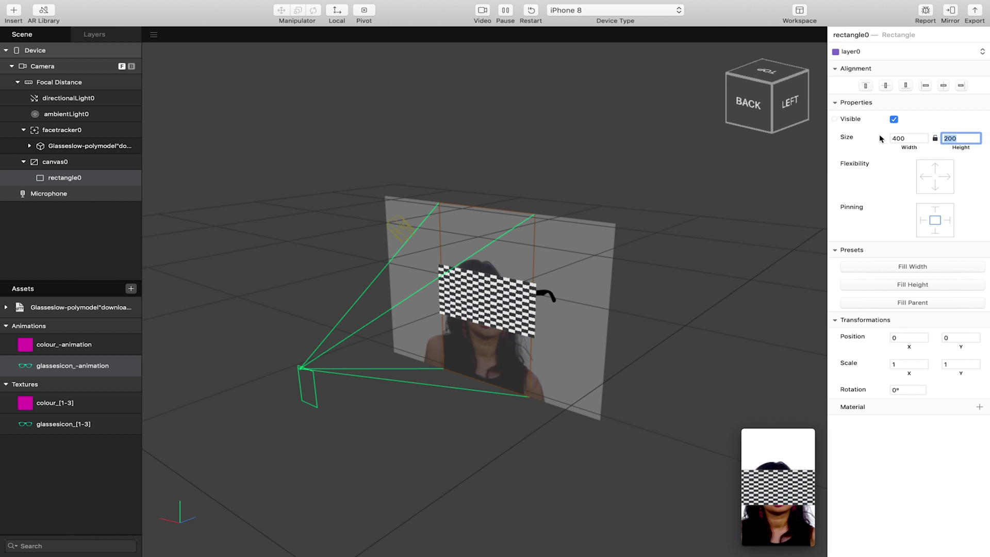
type("00")
key("Return")
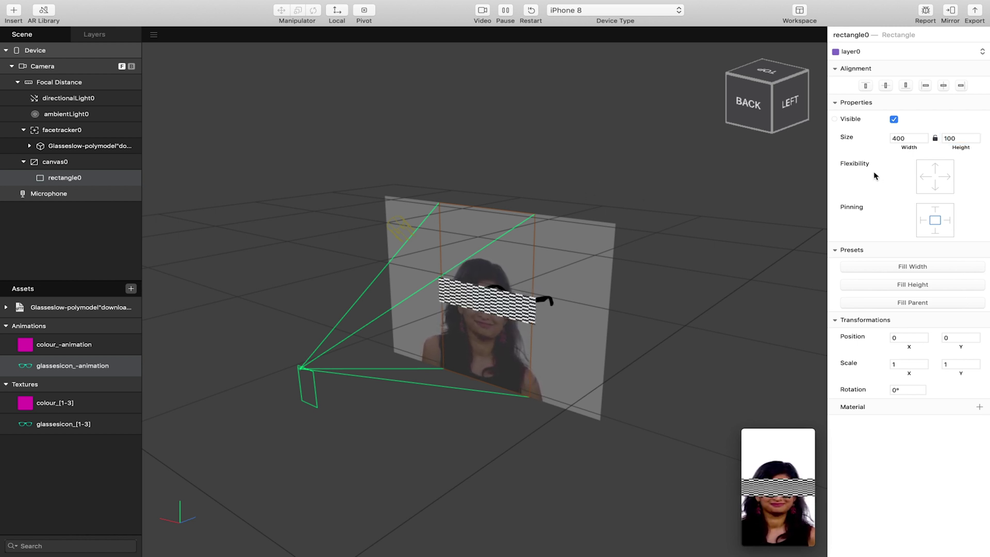
- Set the rectangle's width to 300
double_click(915, 139)
type("30")
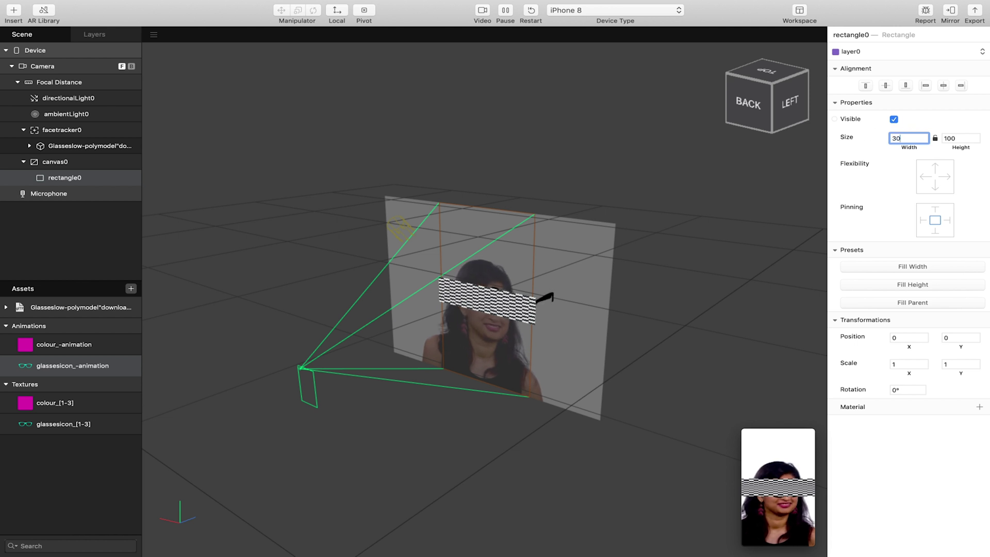
type("0")
key("Return")
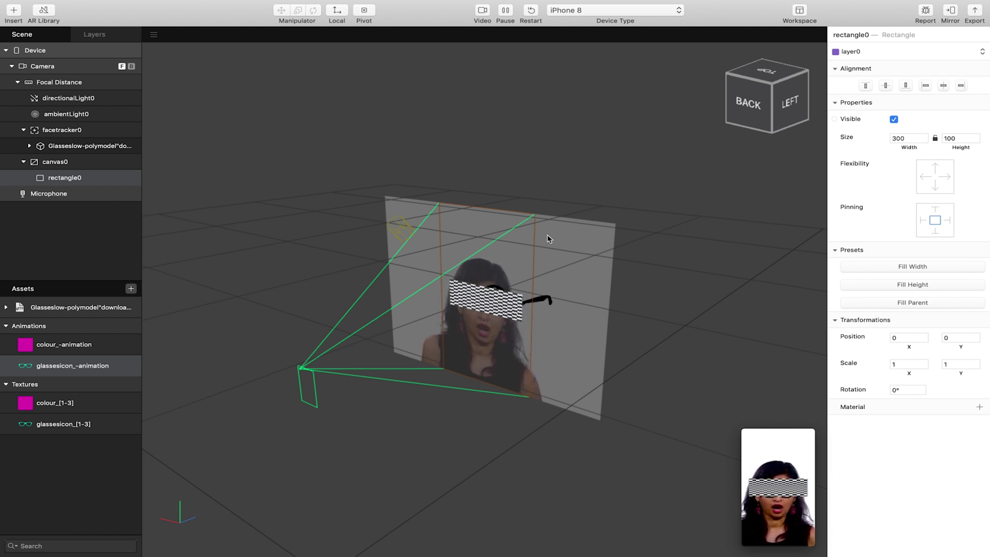
- Change the mode of canvas0 to World Space
left_click(70, 164)
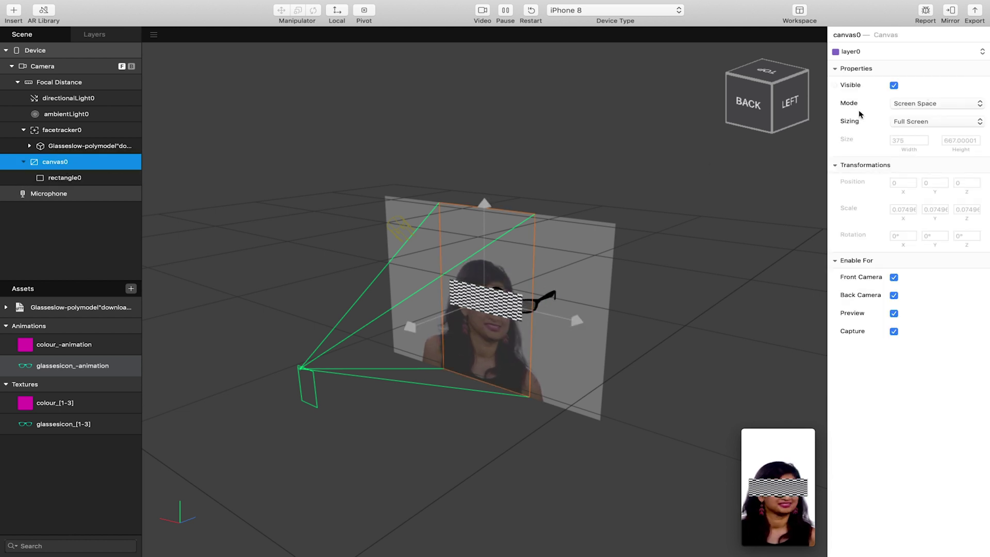
left_click(915, 104)
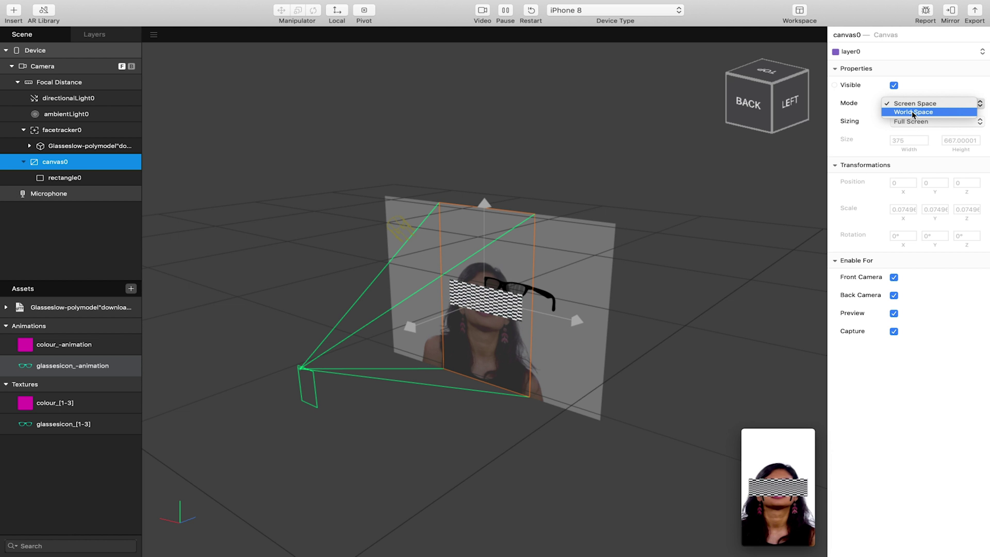
left_click(913, 112)
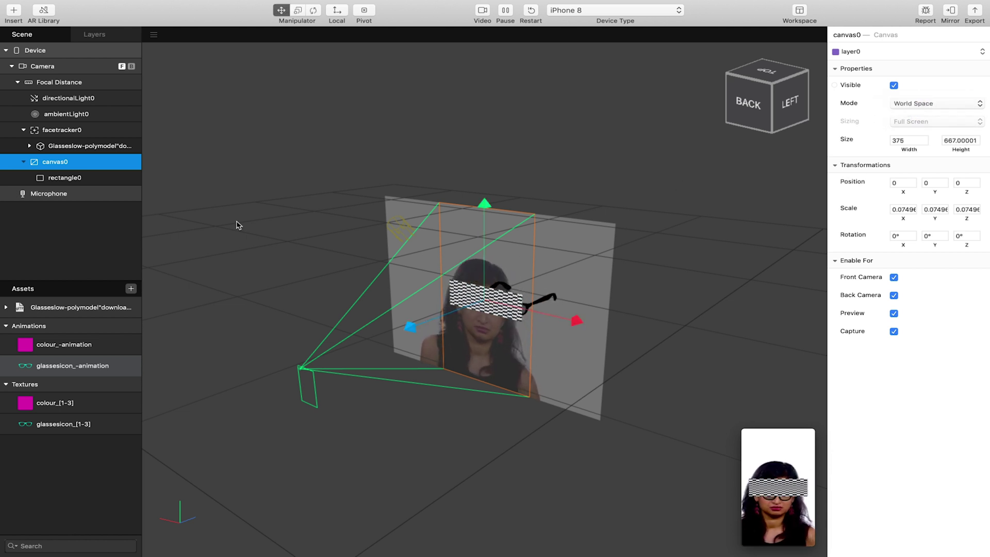
- Move canvas0 straight down to a Y position of about -13.2, placing the rectangle below the face
left_click(109, 180)
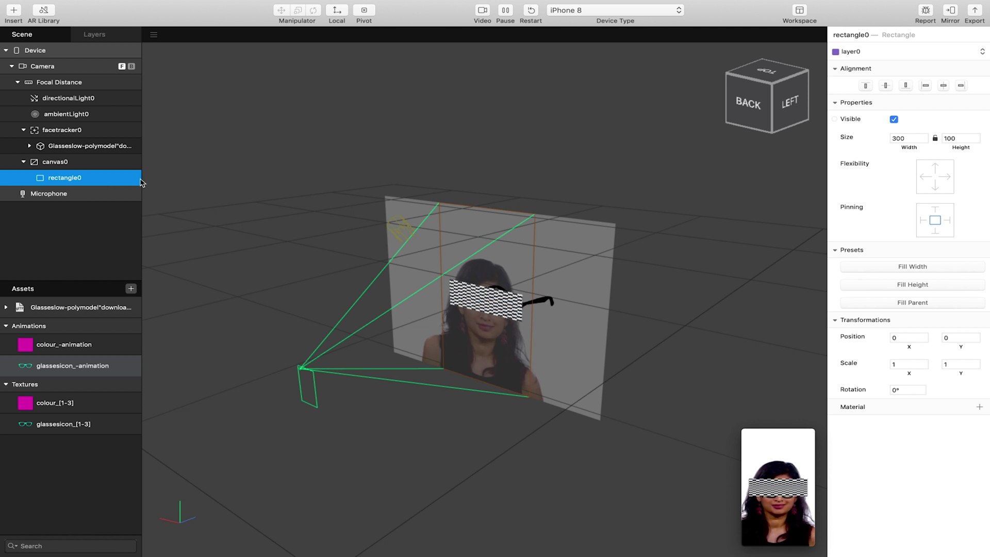
left_click(427, 233)
left_click_drag(484, 205, 484, 254)
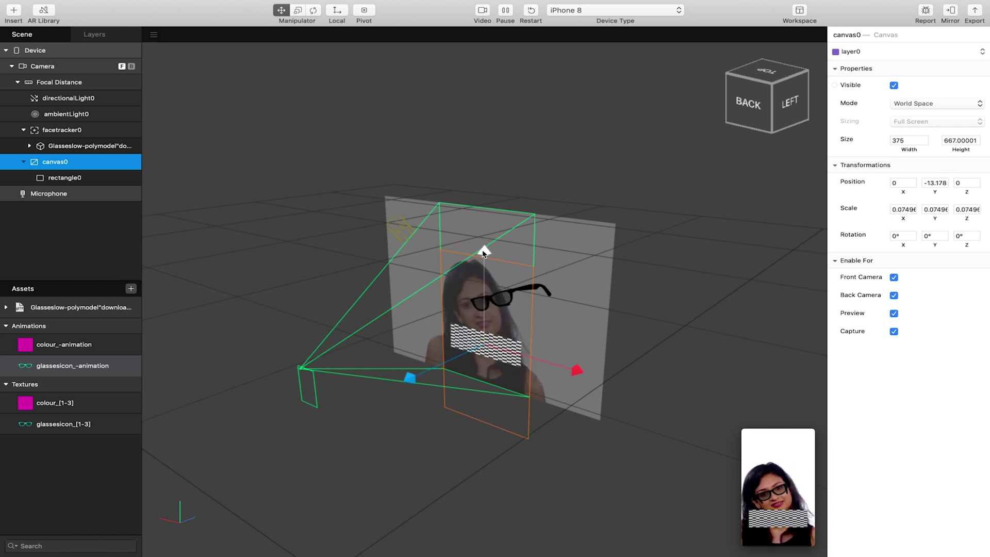
- Create a new material for the rectangle on the canvas
left_click(83, 180)
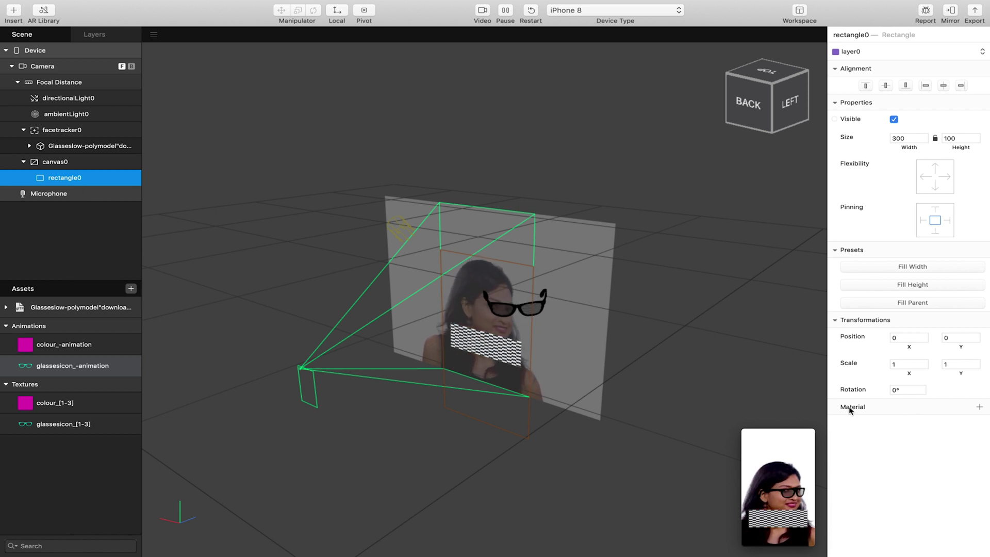
left_click(979, 406)
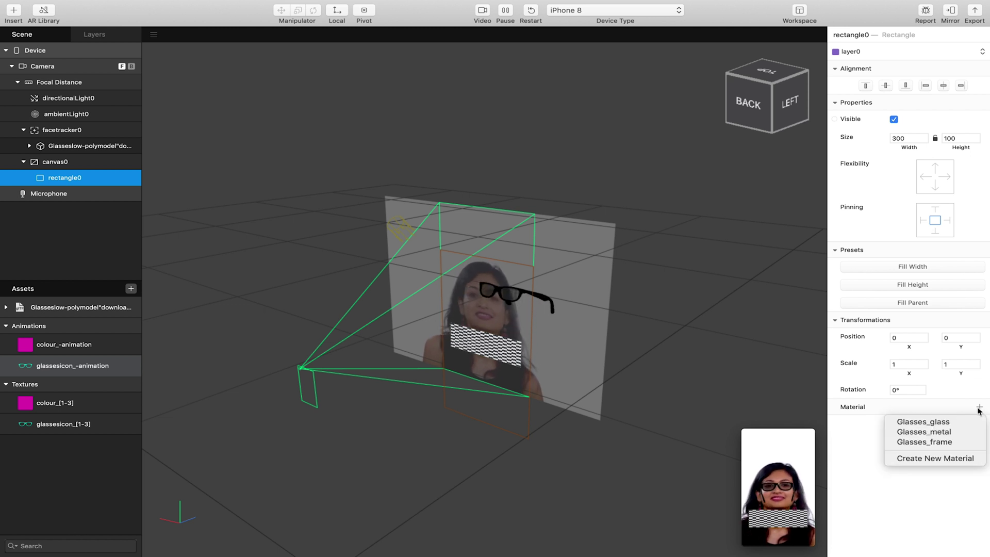
left_click(920, 457)
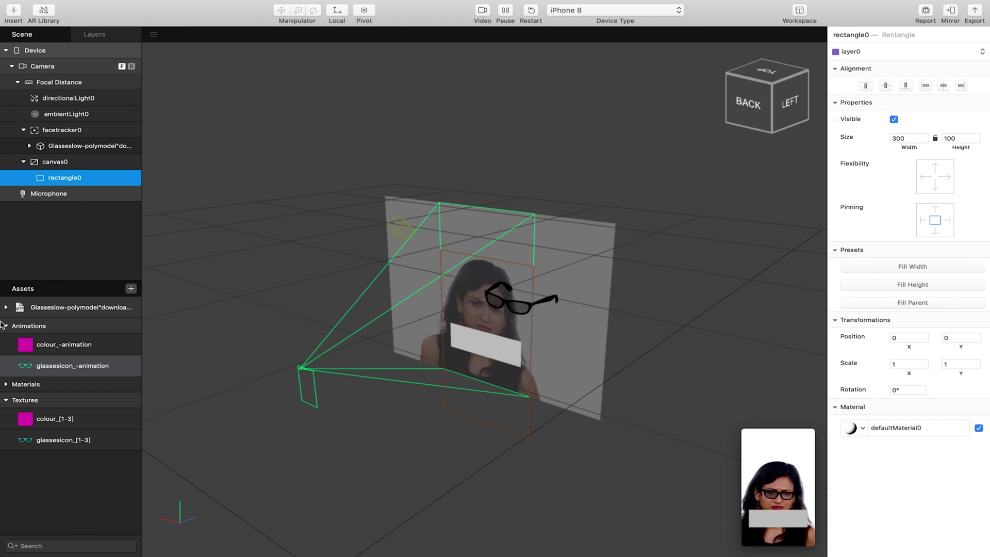
- Set the diffuse texture of defaultMaterial0 to glassesicon_-animation
left_click(6, 384)
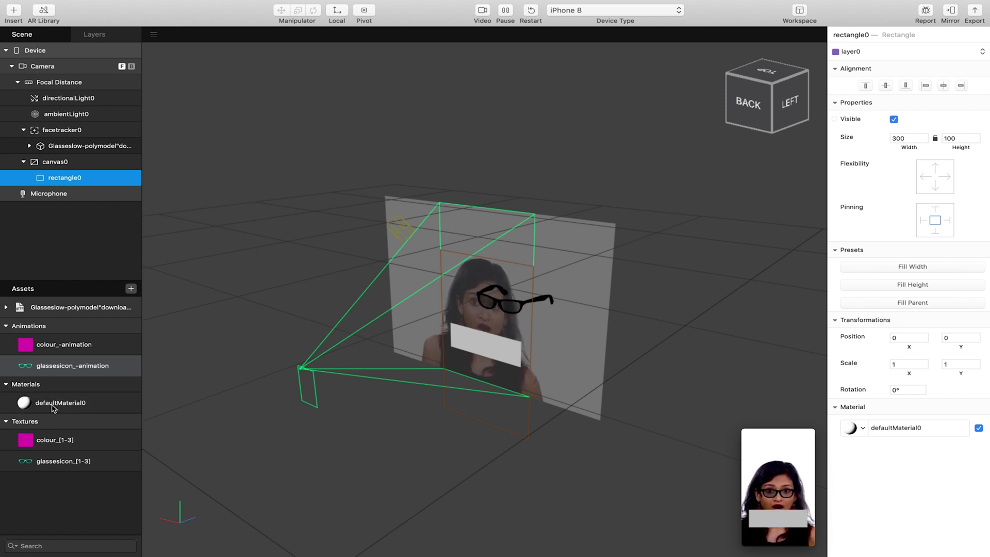
left_click(41, 404)
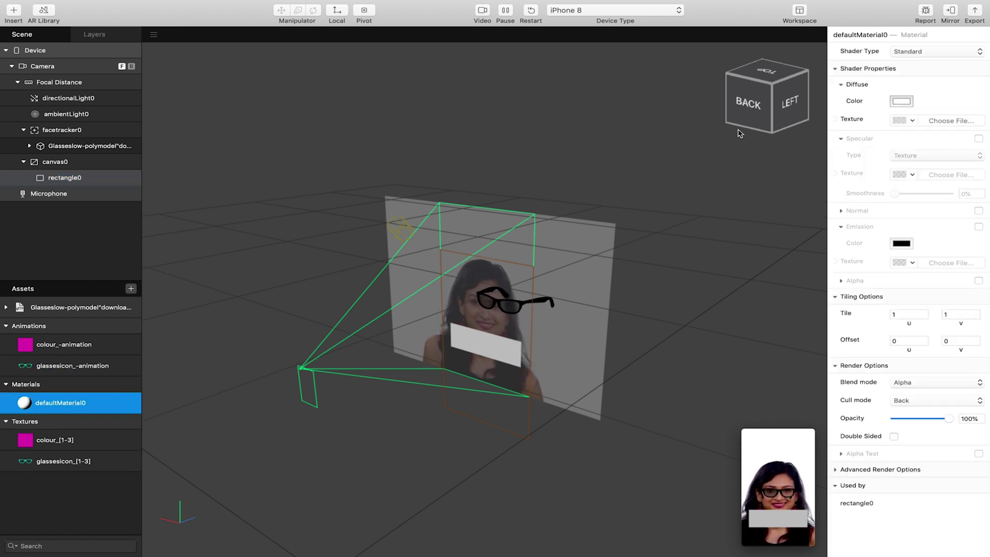
left_click(903, 119)
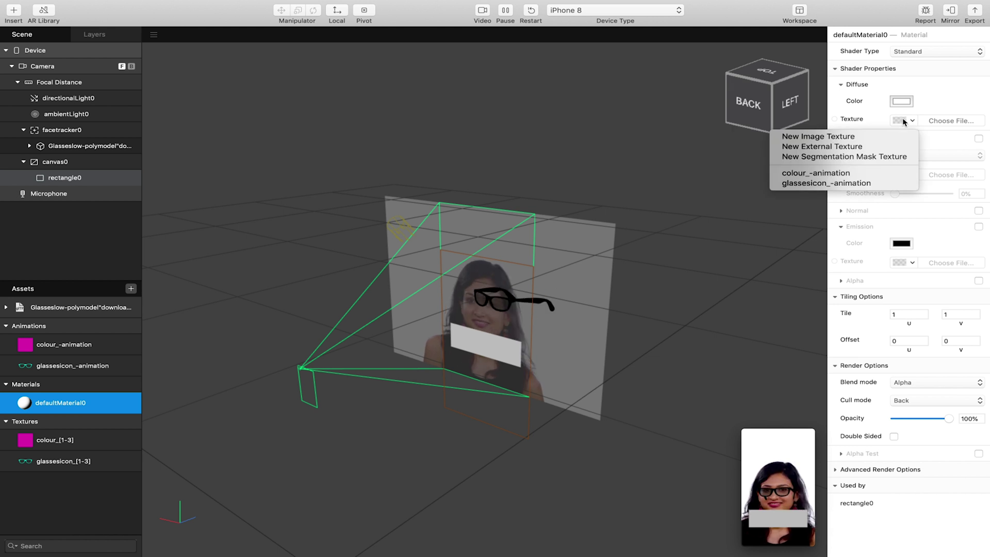
left_click(803, 184)
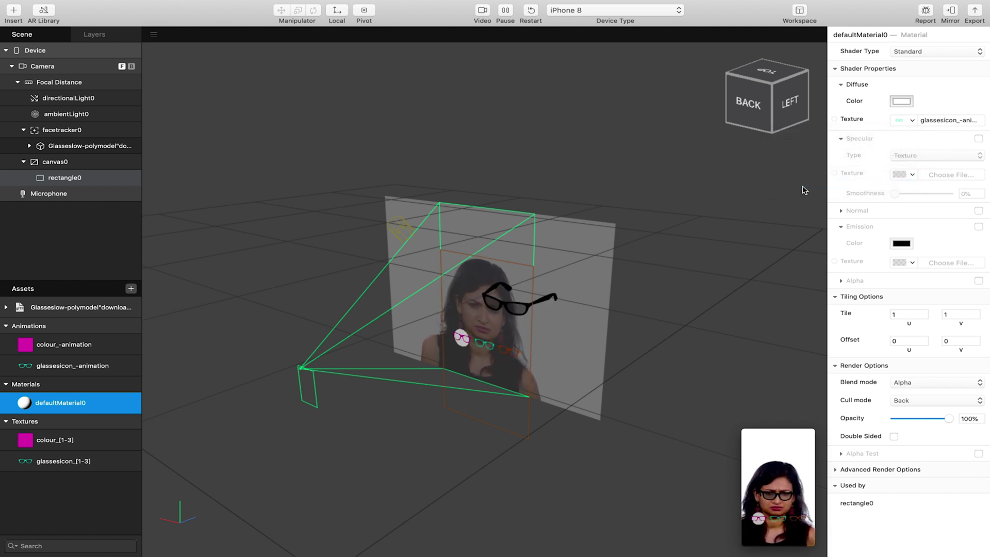
- Enlarge the preview and turn off looping for the glassesicon_-animation sequence
left_click(773, 477)
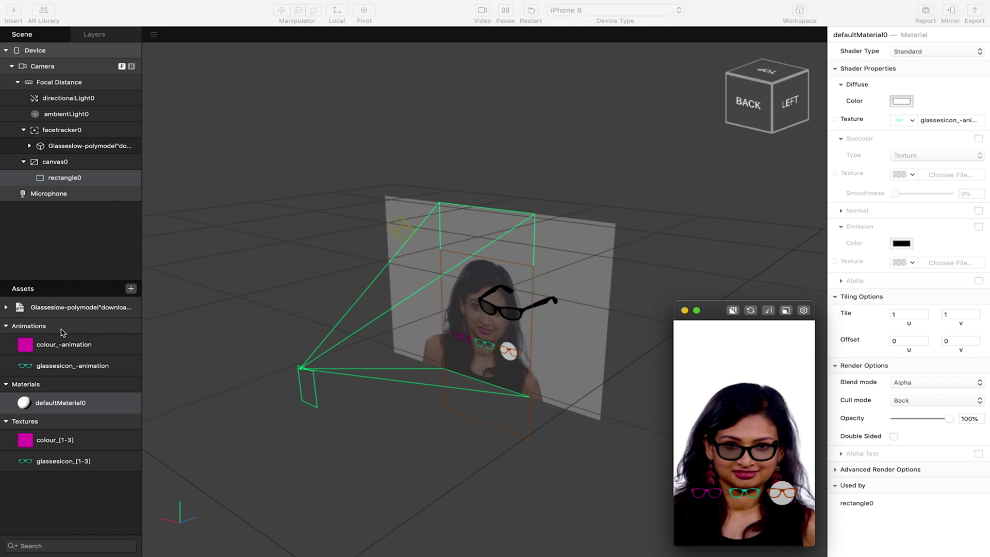
left_click(43, 370)
left_click(45, 370)
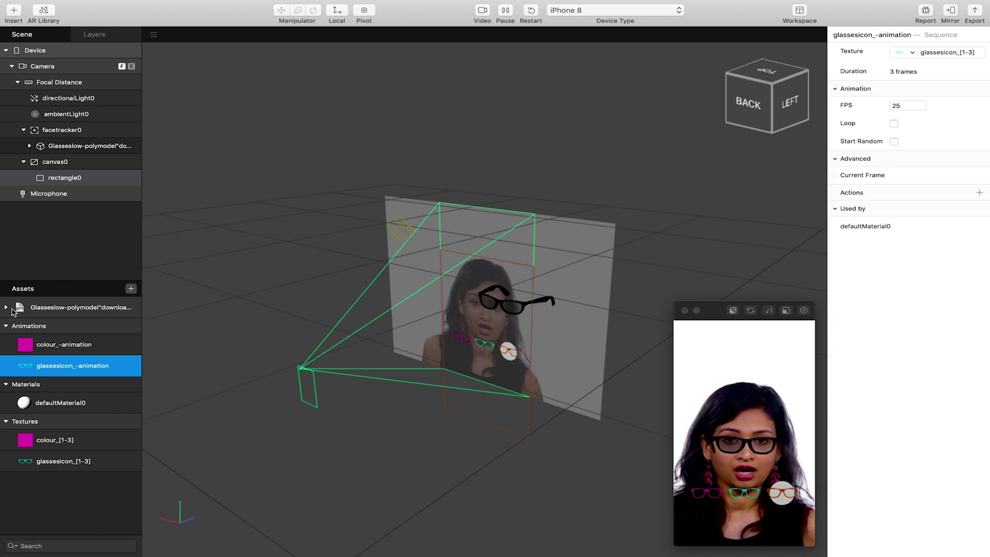
- Create a second material, defaultMaterial1, and set its diffuse texture to colour_-animation
left_click(131, 289)
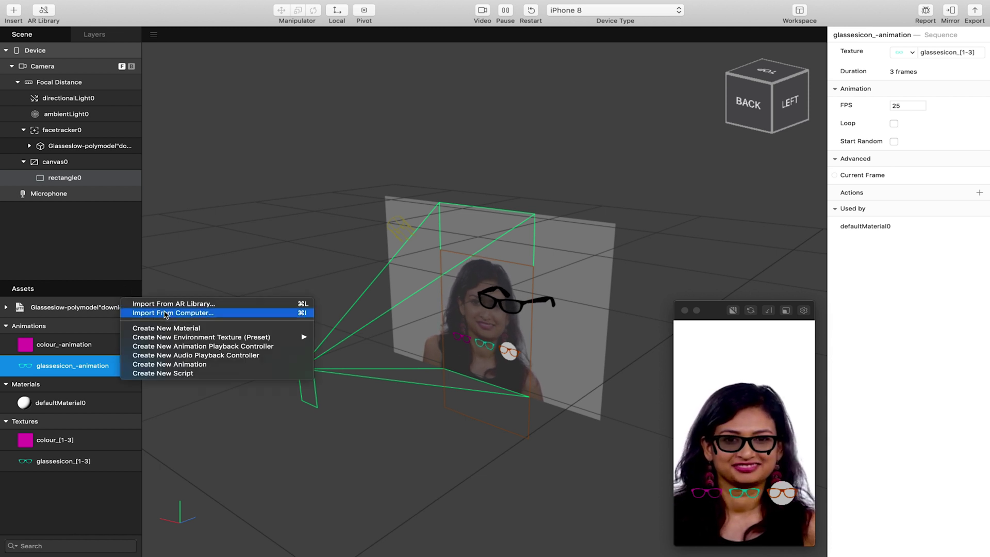
left_click(167, 328)
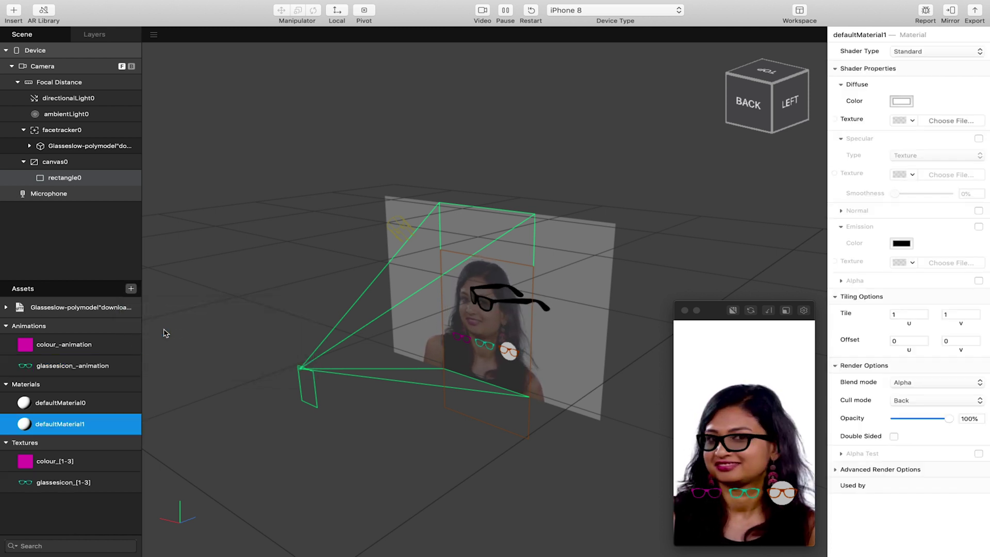
left_click(903, 121)
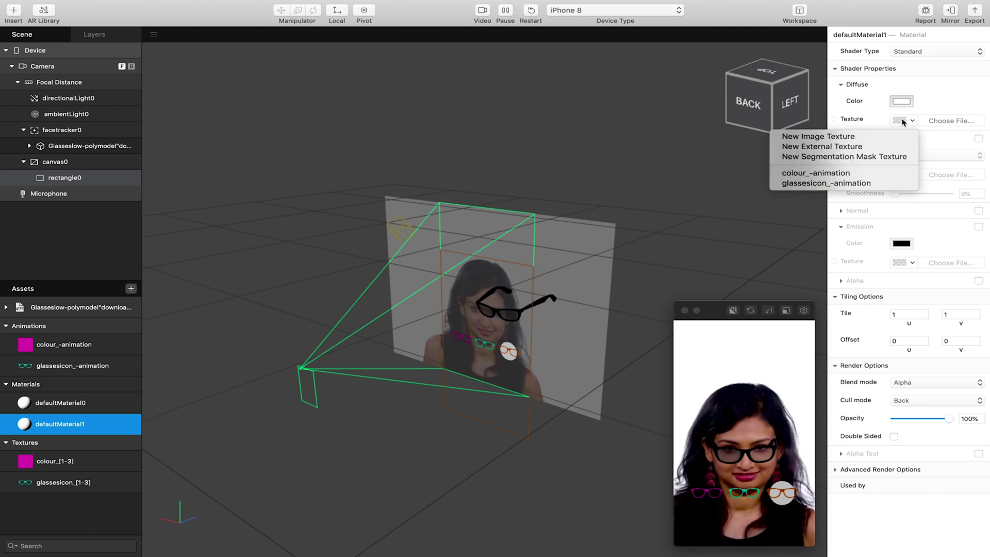
left_click(824, 175)
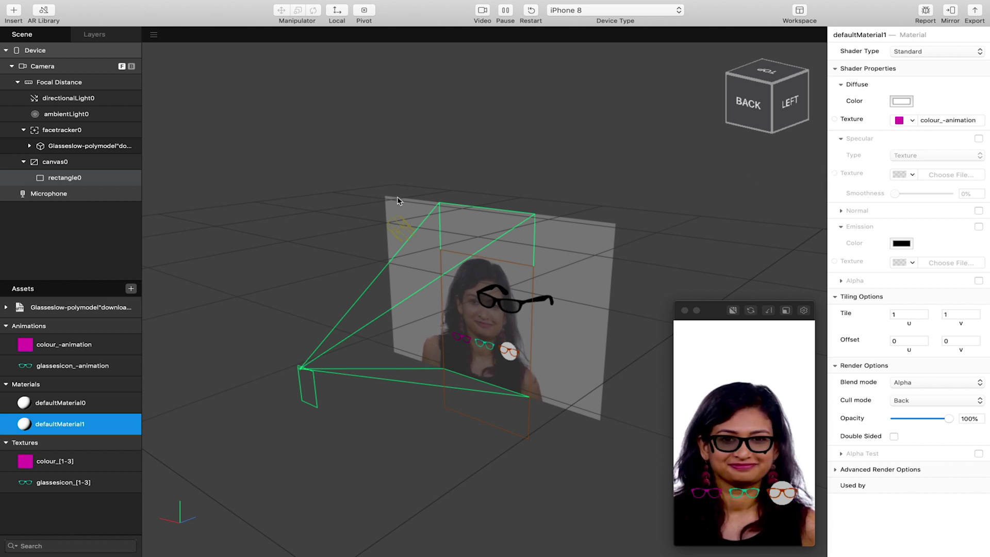
- Expand the glasses model in the scene and its imported asset to examine the model's parts and materials
left_click(52, 150)
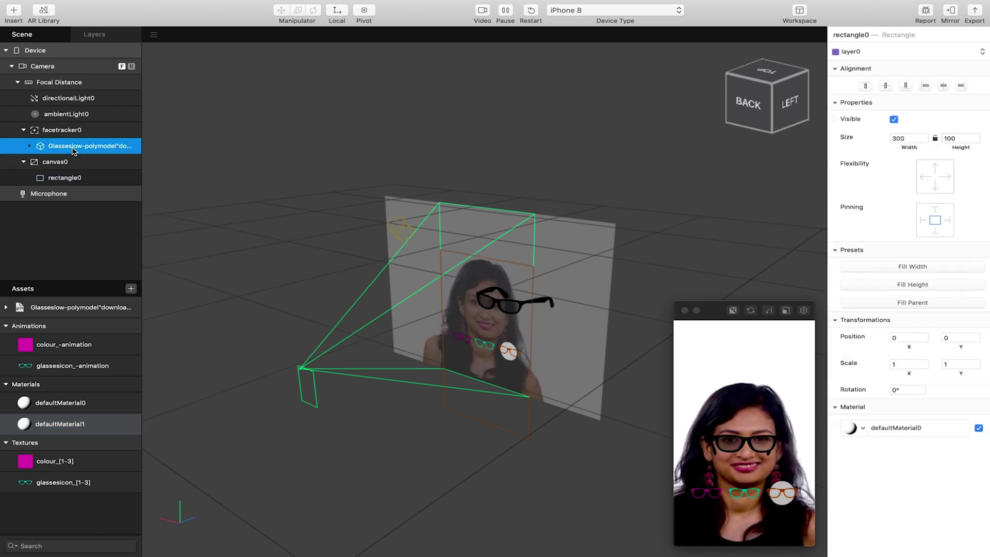
left_click(29, 147)
left_click(35, 161)
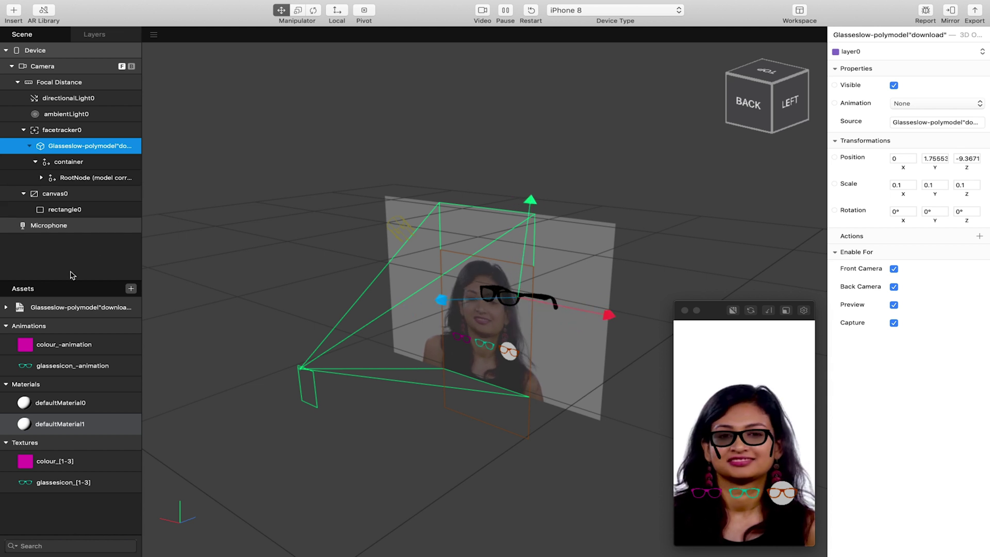
left_click(6, 307)
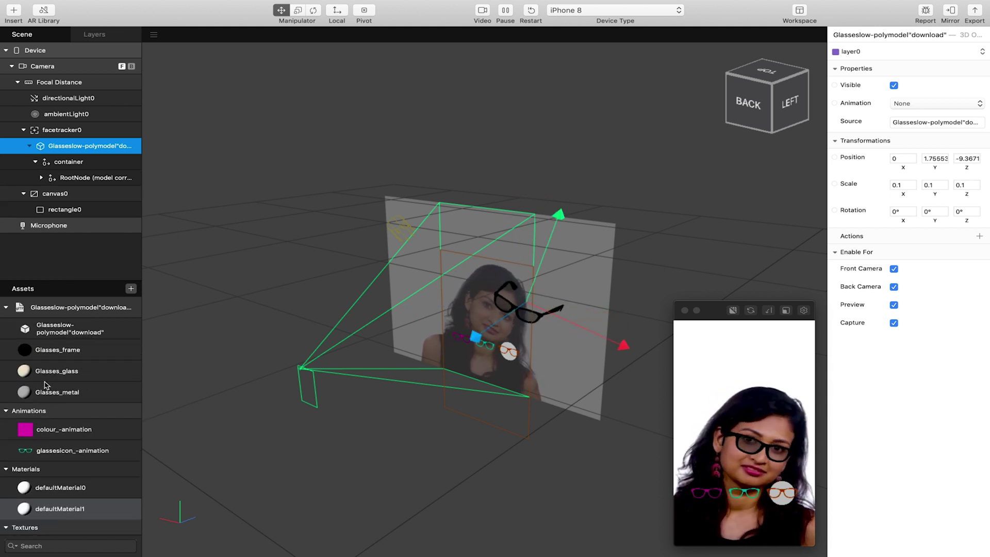
left_click(54, 328)
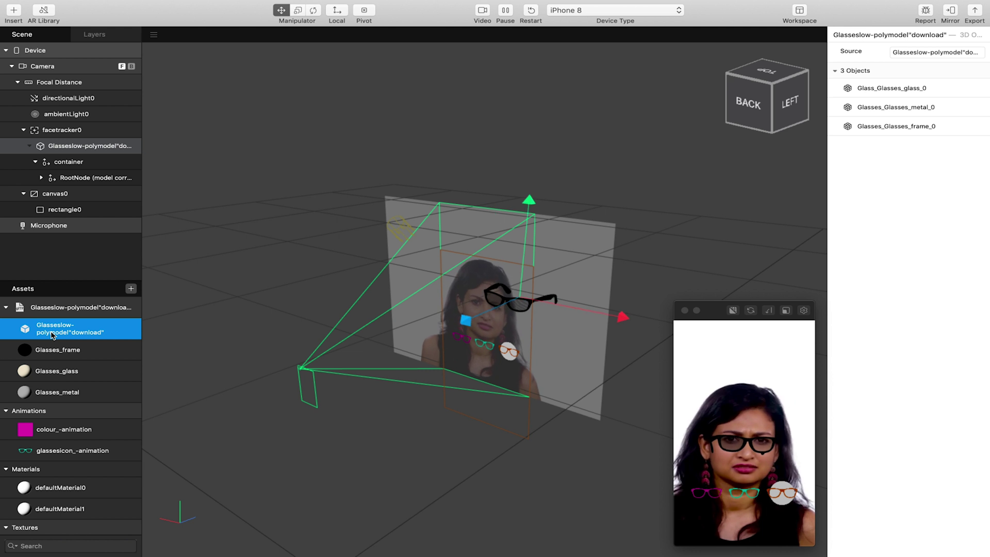
left_click(57, 309)
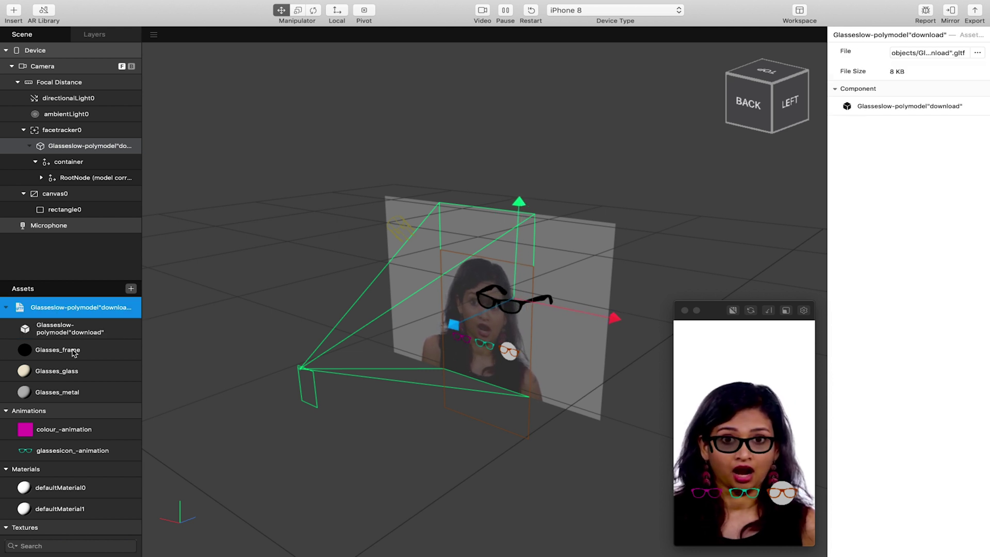
- Assign defaultMaterial1 to the Glasses_Glasses_frame_0 mesh nested under the model's Glasses node
left_click(85, 178)
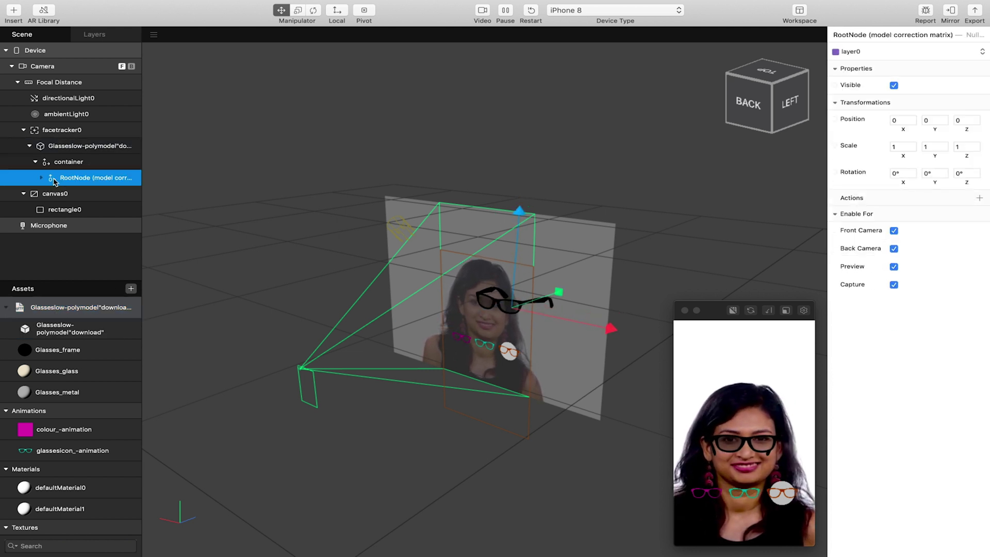
left_click(41, 178)
left_click(47, 193)
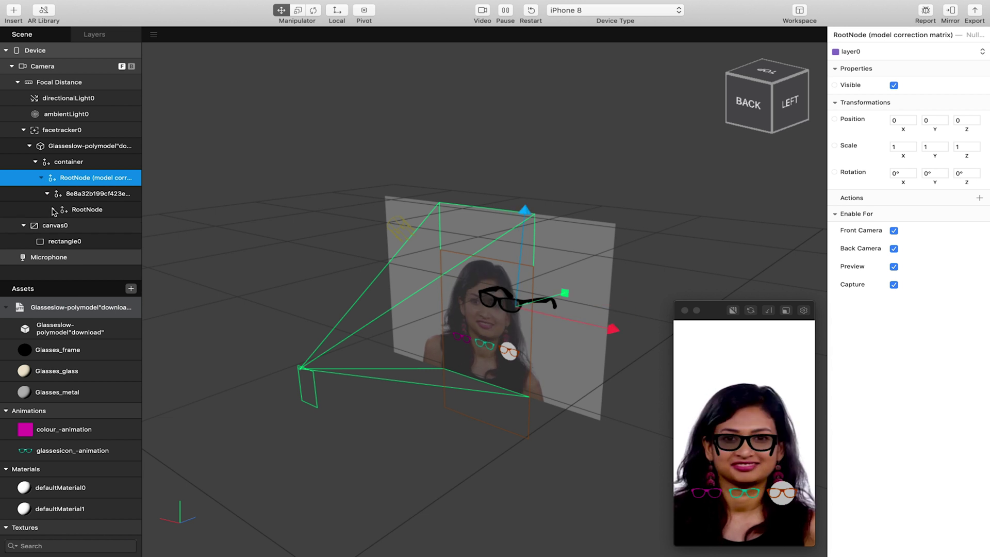
left_click(53, 210)
left_click(81, 242)
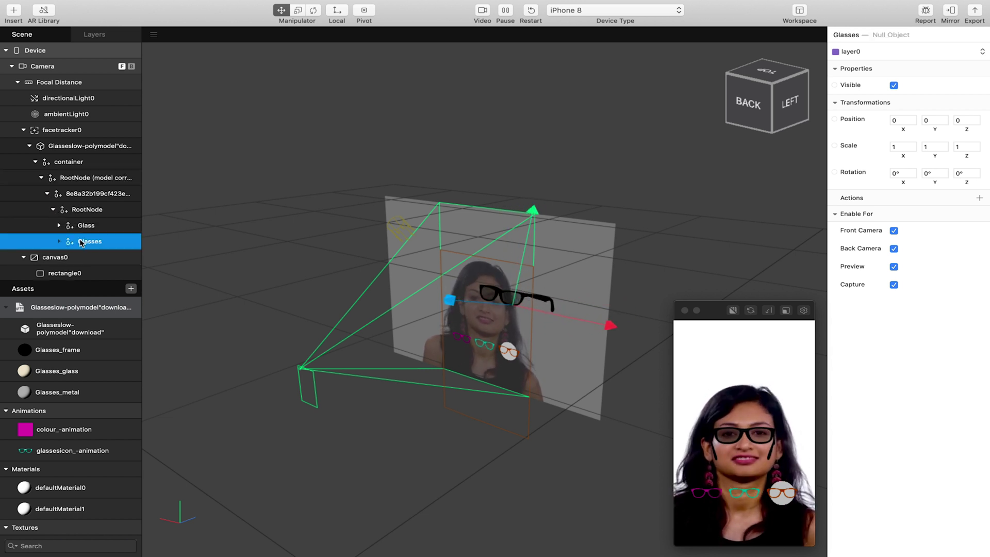
left_click(60, 241)
left_click(89, 258)
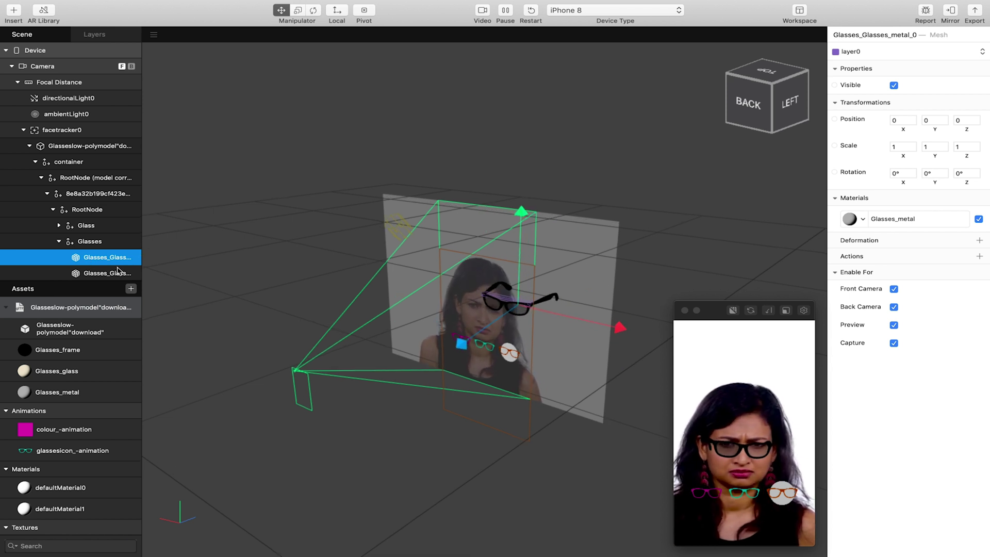
left_click(114, 272)
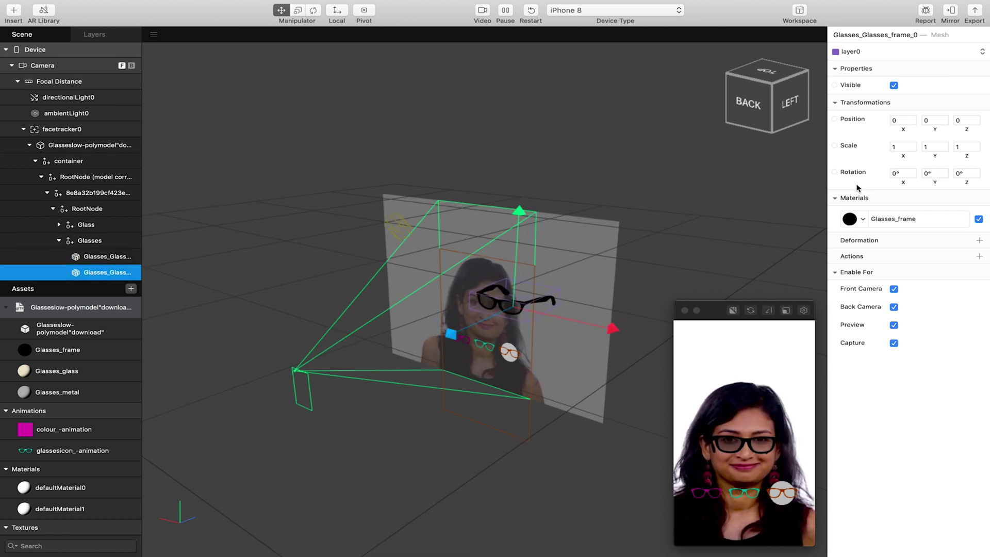
left_click(863, 219)
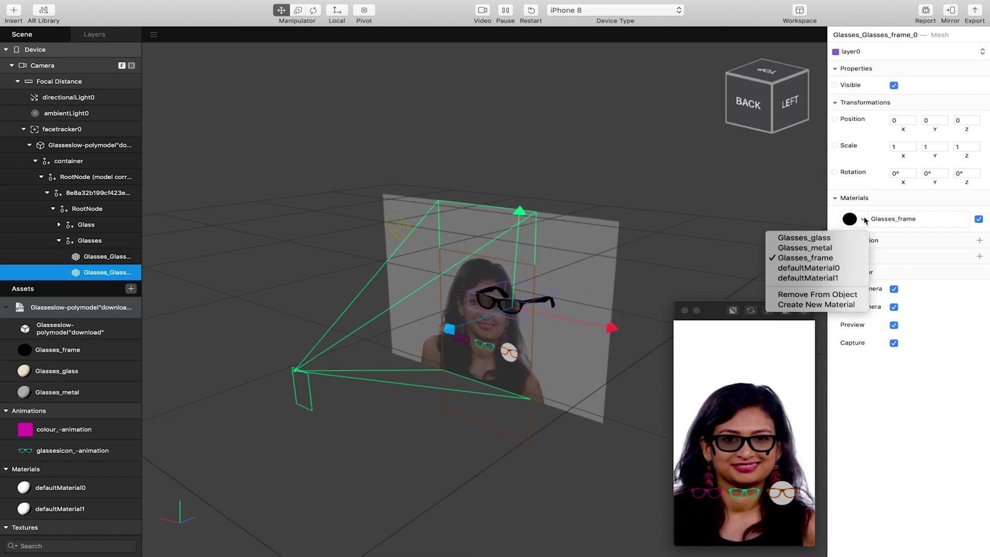
left_click(815, 279)
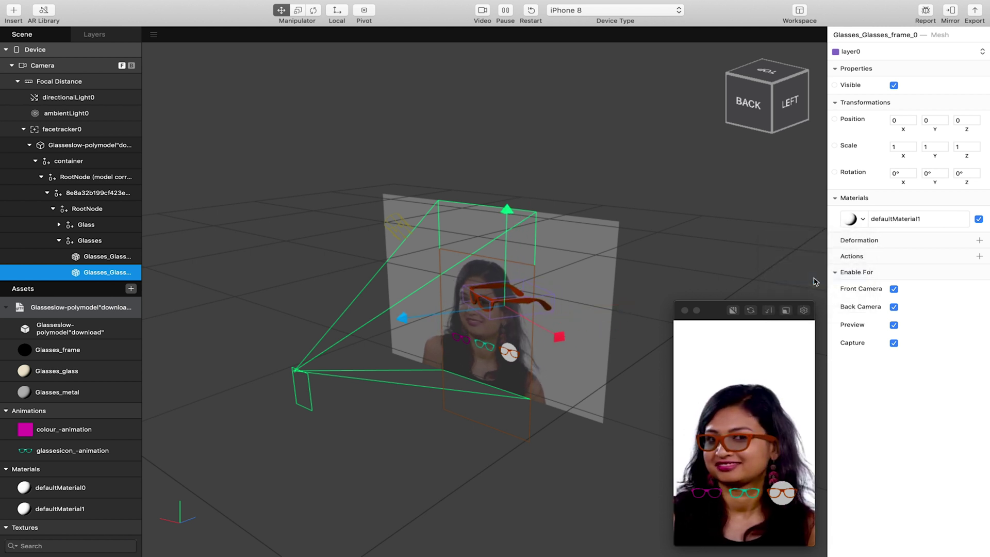
- Turn off looping for the colour_-animation sequence
left_click(755, 389)
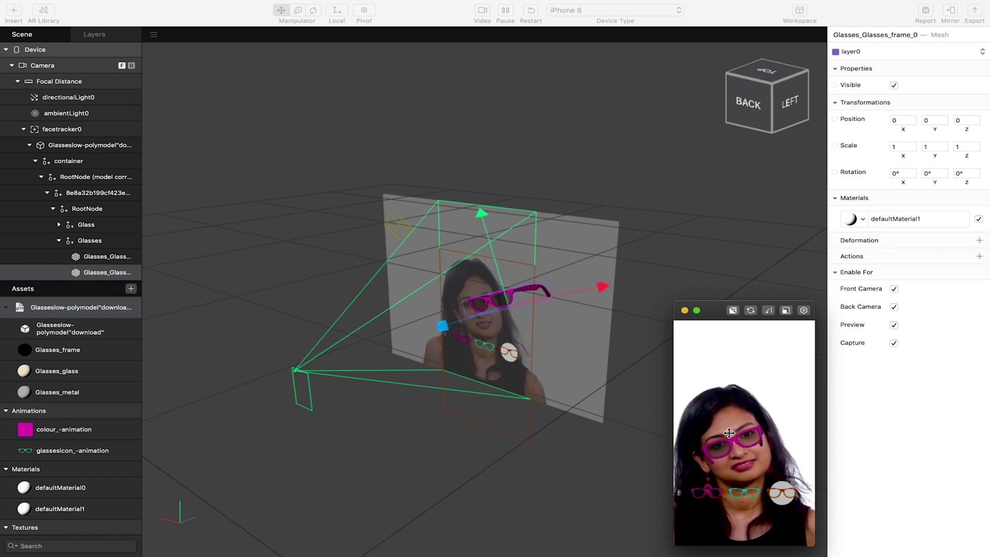
left_click(64, 432)
left_click(64, 431)
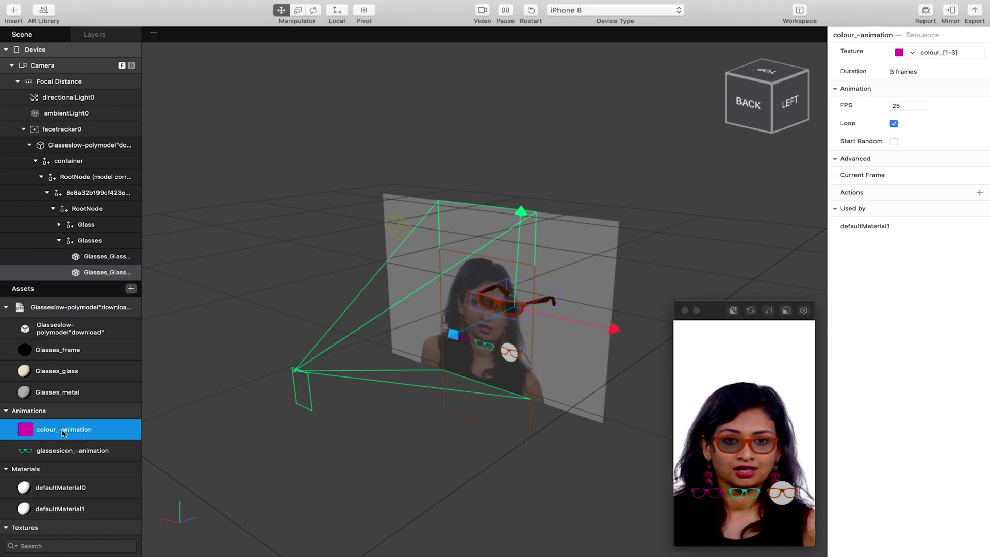
left_click(893, 124)
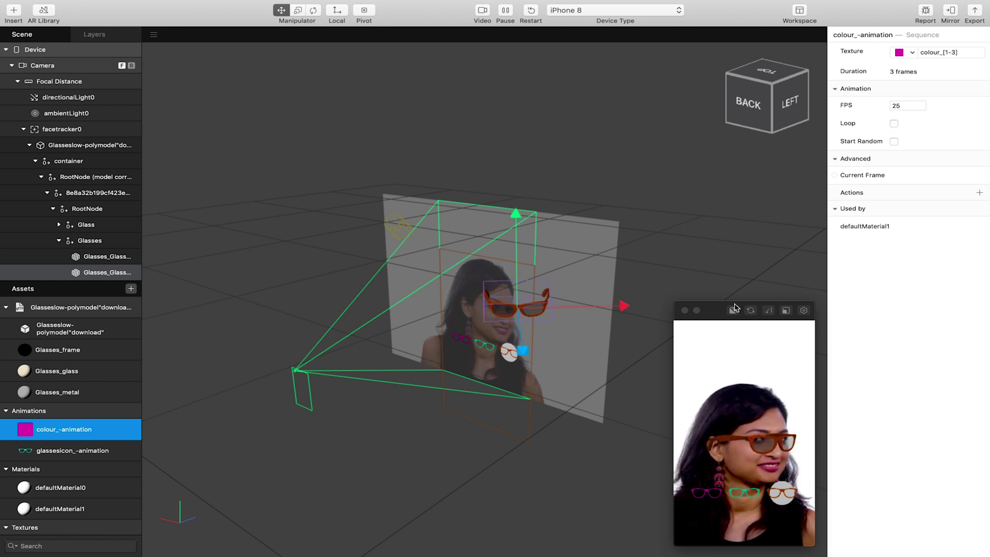
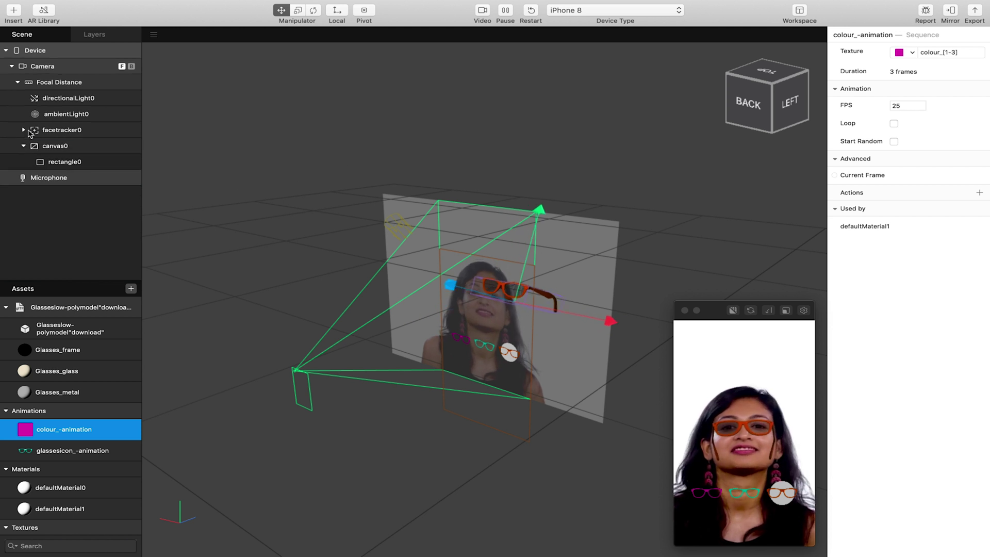
- Insert a plane as a child of canvas0
left_click(56, 147)
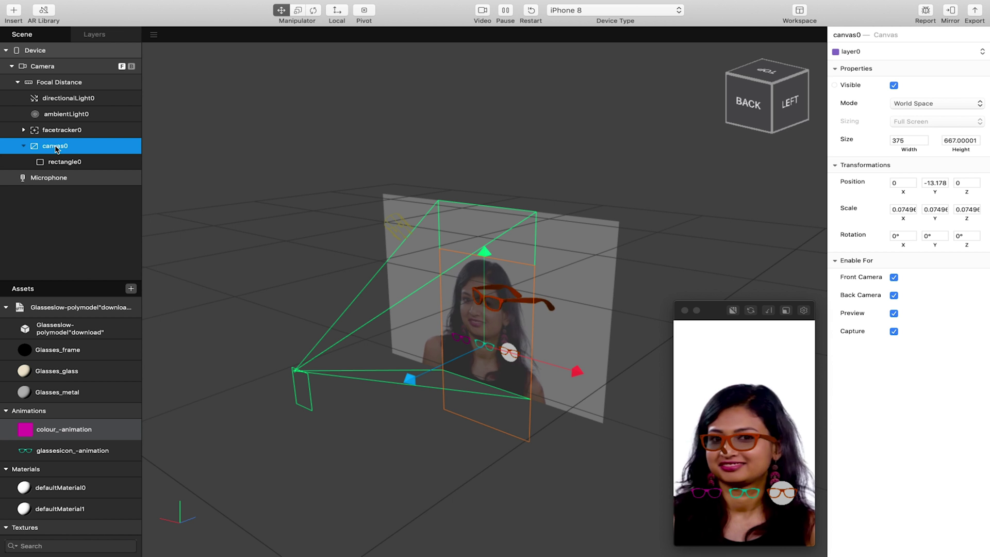
right_click(56, 149)
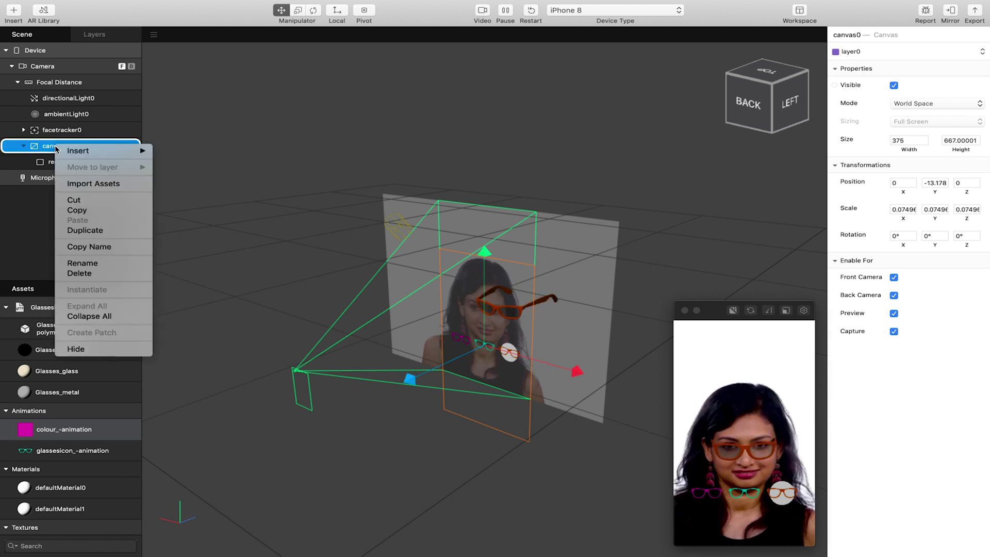
mouse_move(68, 151)
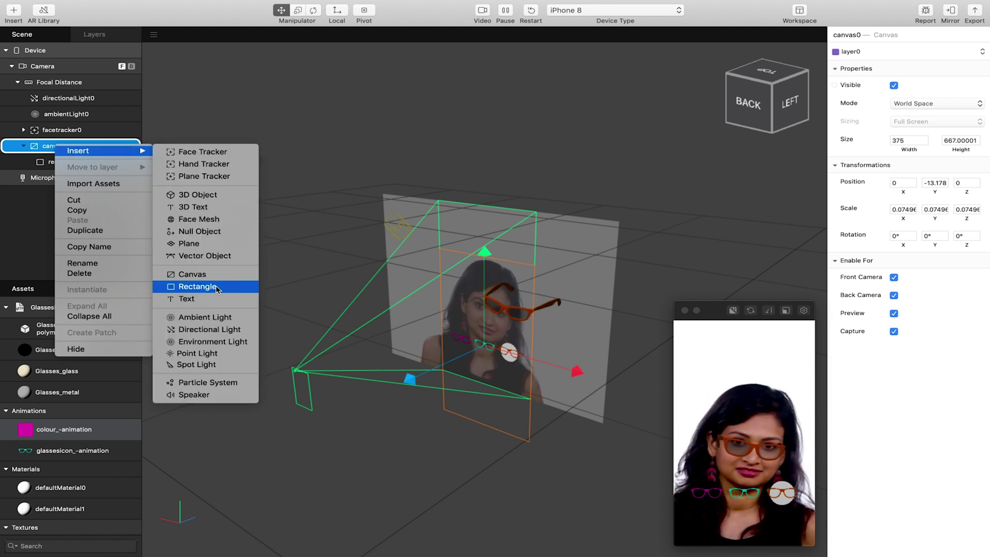
left_click(207, 245)
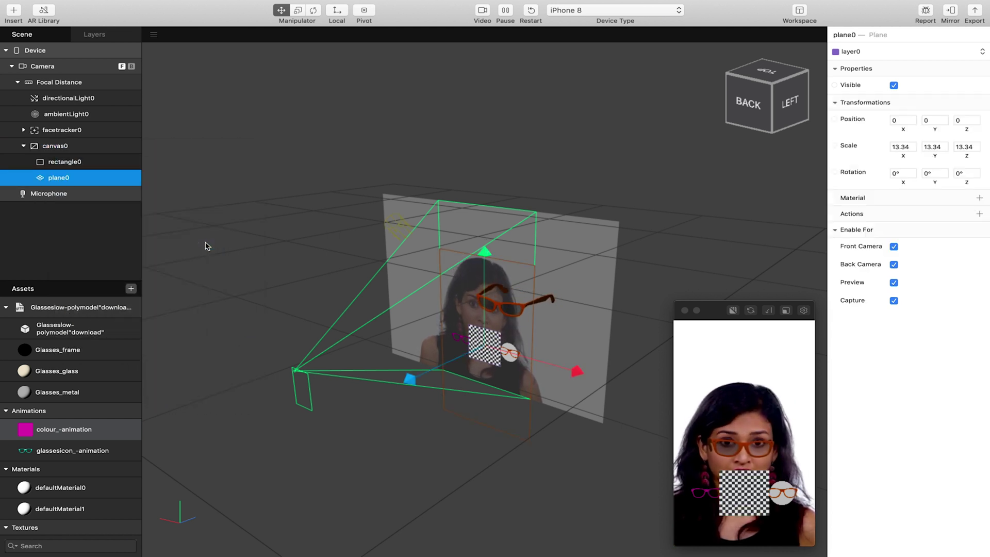
- Set the plane's X and Y scale to 10 and move it along X to about -97.9, over the magenta glasses icon
double_click(908, 147)
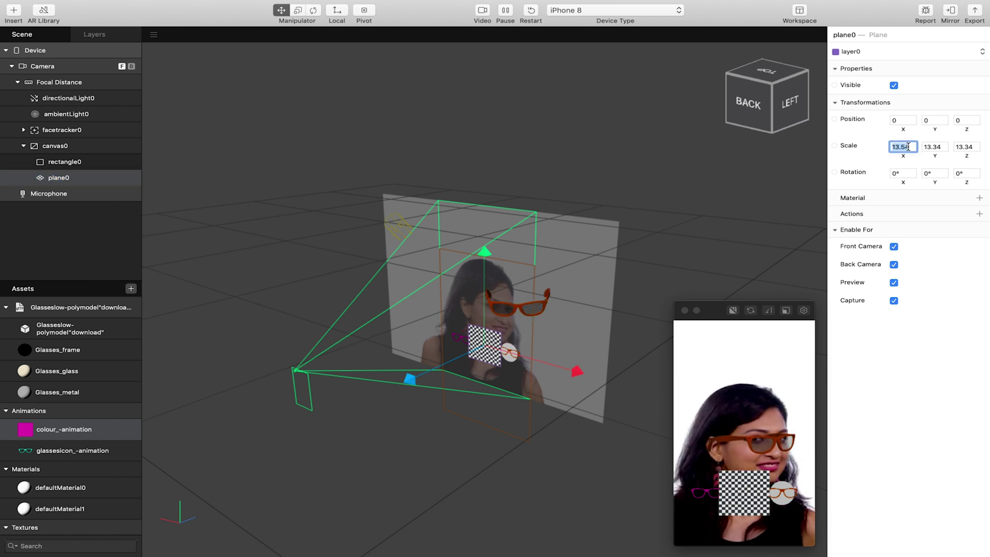
type("10")
key("Tab")
type("1")
key("Tab")
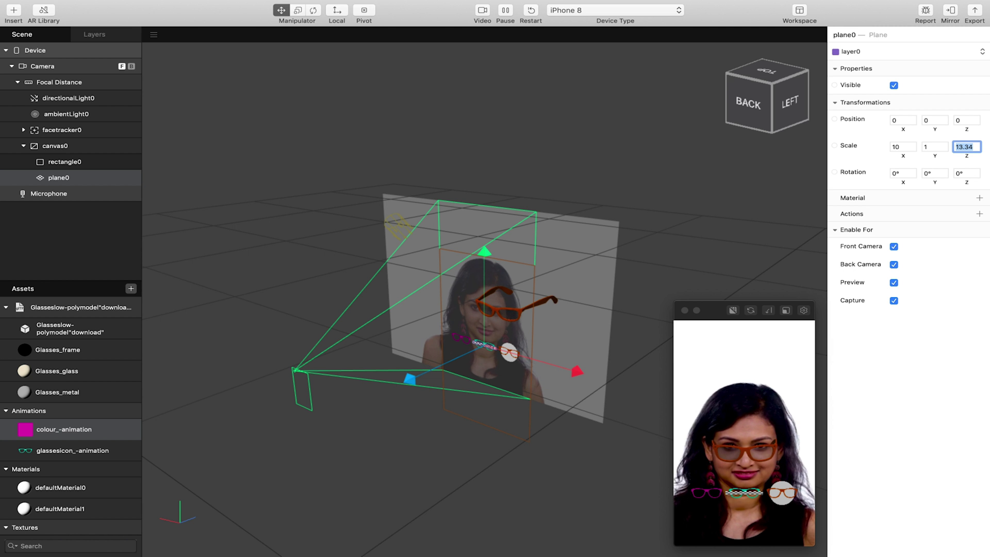
left_click(935, 147)
type("0")
key("Return")
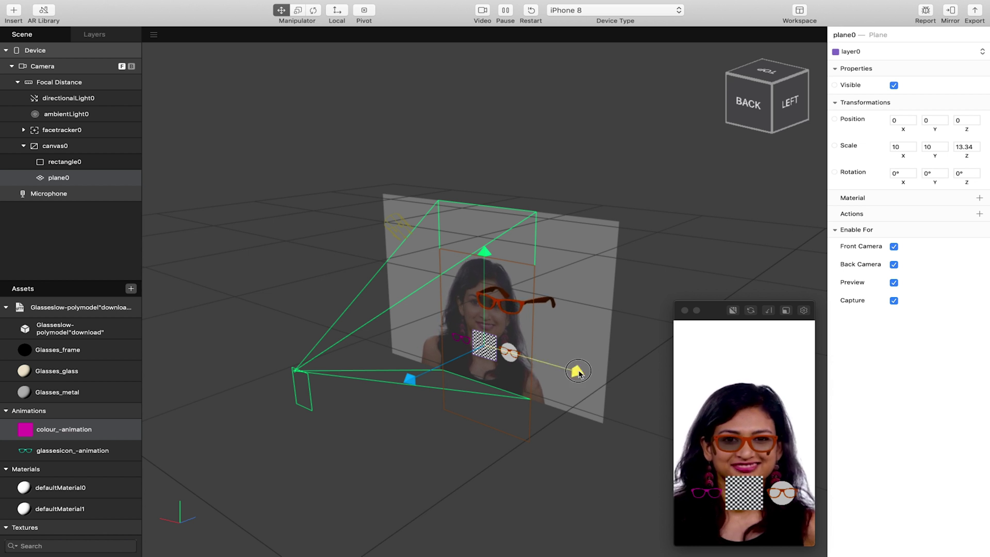
left_click_drag(565, 371, 551, 369)
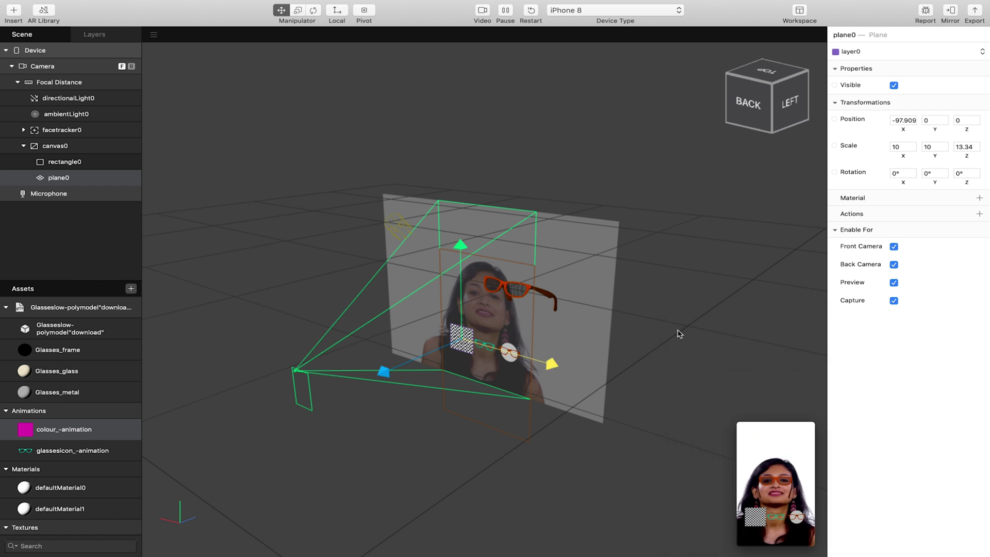
- Reduce the plane over the magenta glasses icon to a scale of 8 in X and Y
left_click(893, 146)
key("BackSpace")
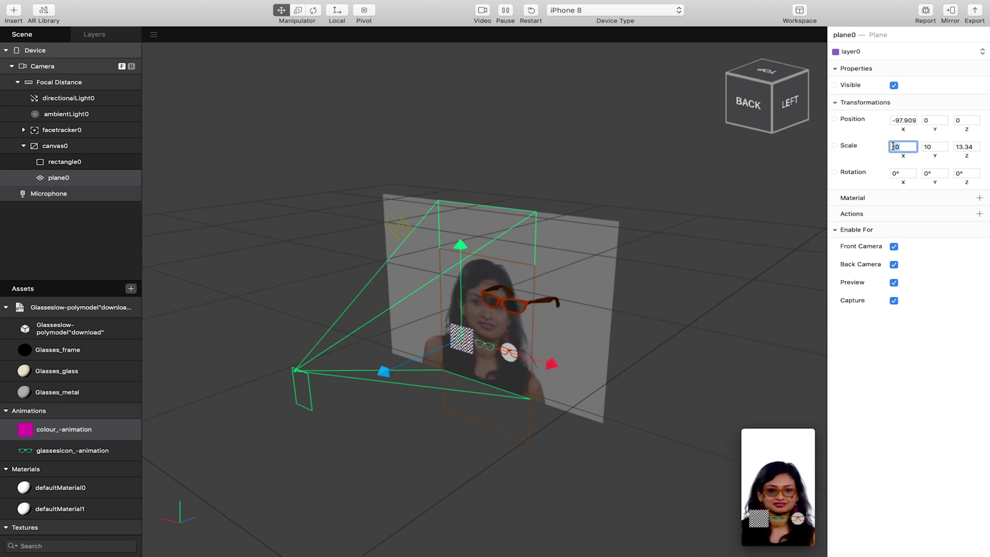
type("8")
left_click(922, 145)
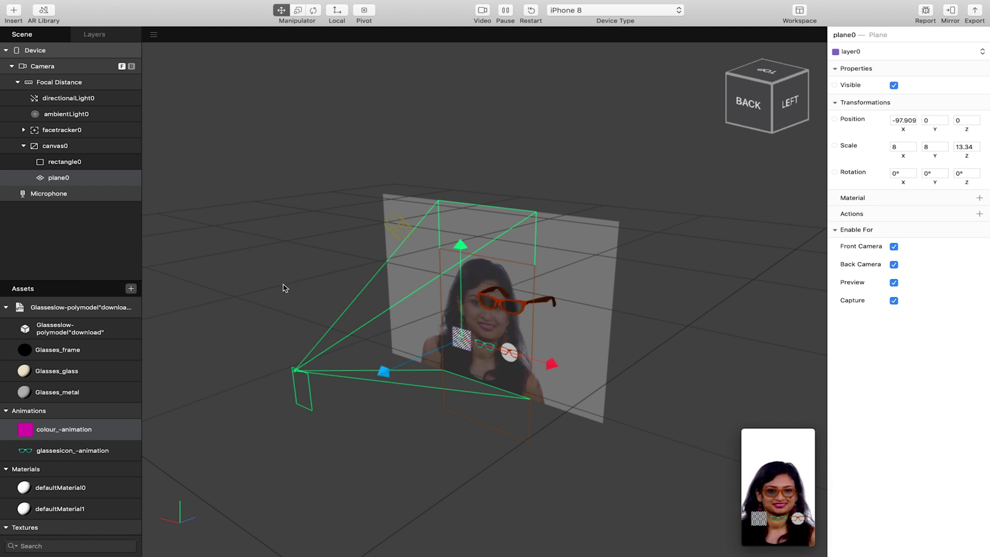
- Create a new material for plane0 and rename it ButtonControl
left_click(980, 200)
left_click(889, 268)
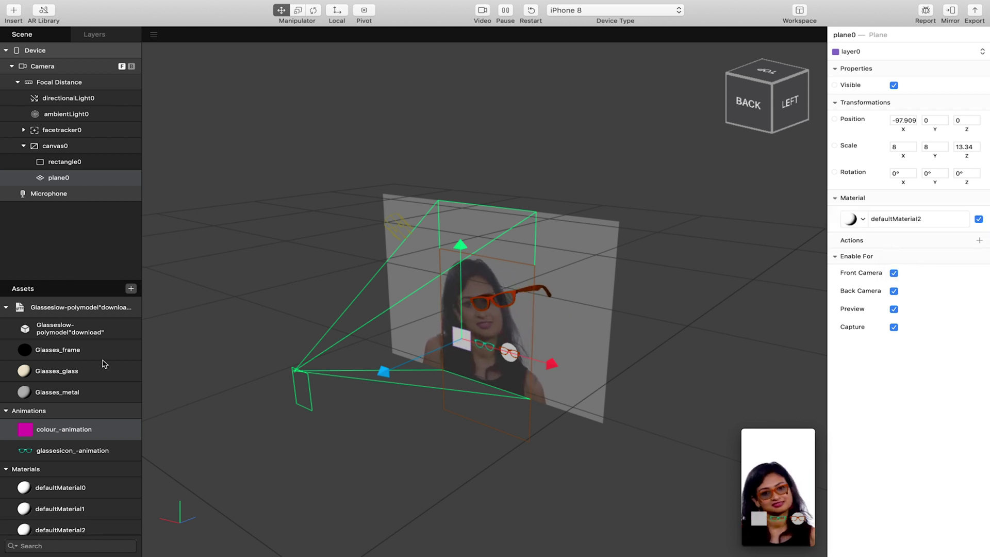
left_click(74, 532)
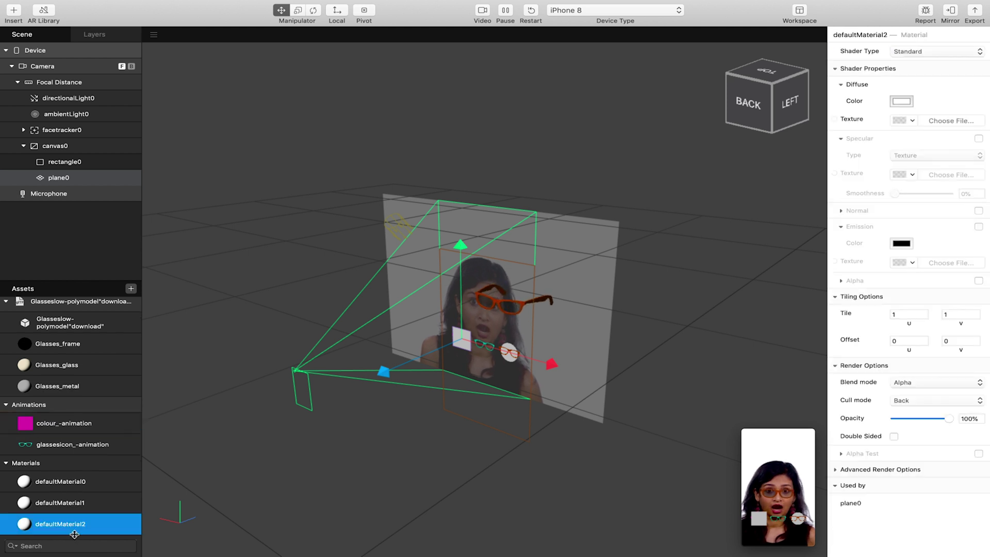
double_click(866, 35)
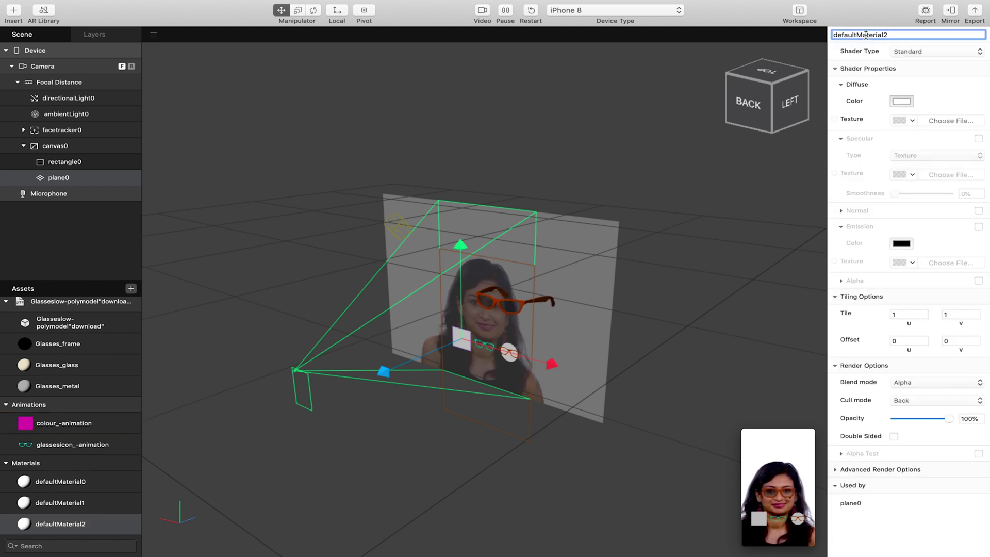
left_click_drag(884, 35, 783, 39)
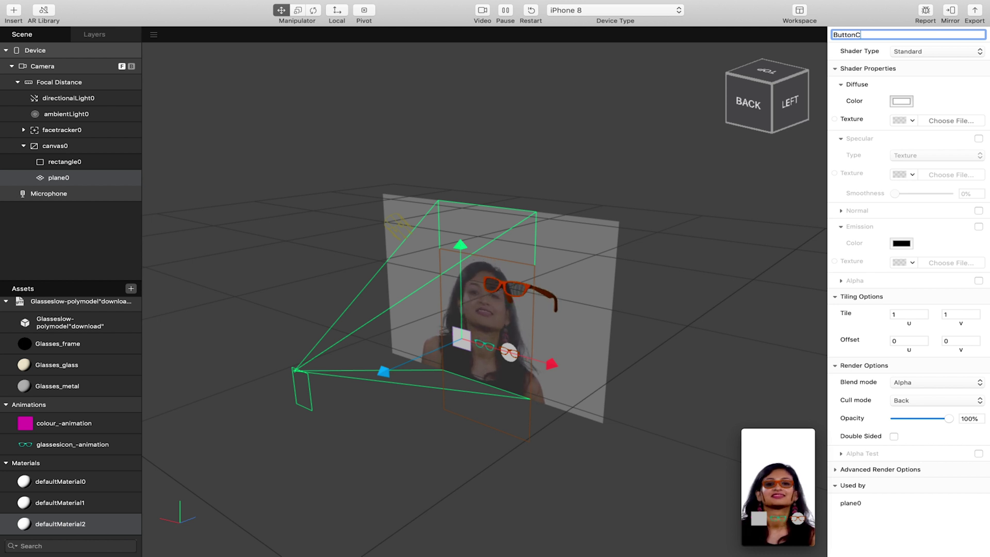
key("Return")
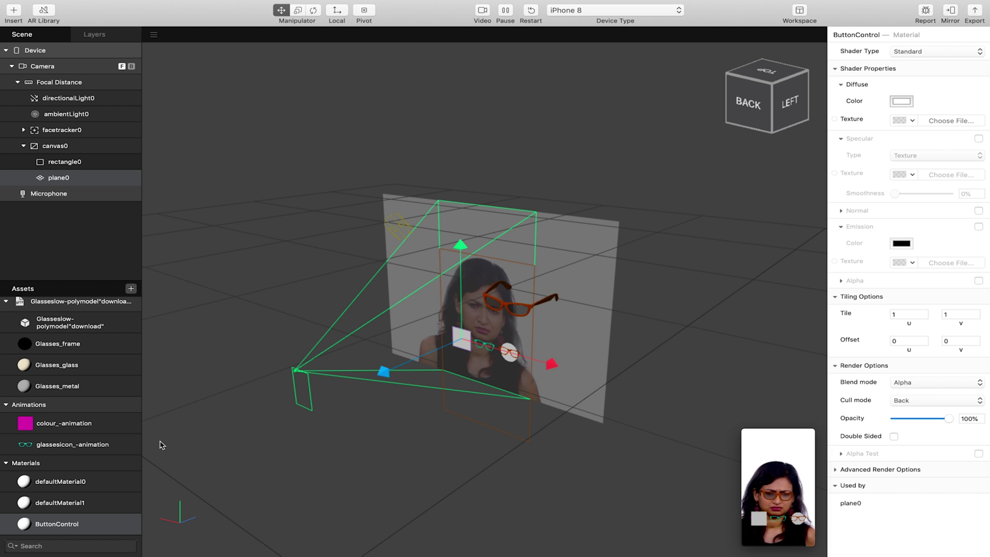
- Rename defaultMaterial1, which carries the colour_-animation texture, as Frame Material
left_click(115, 502)
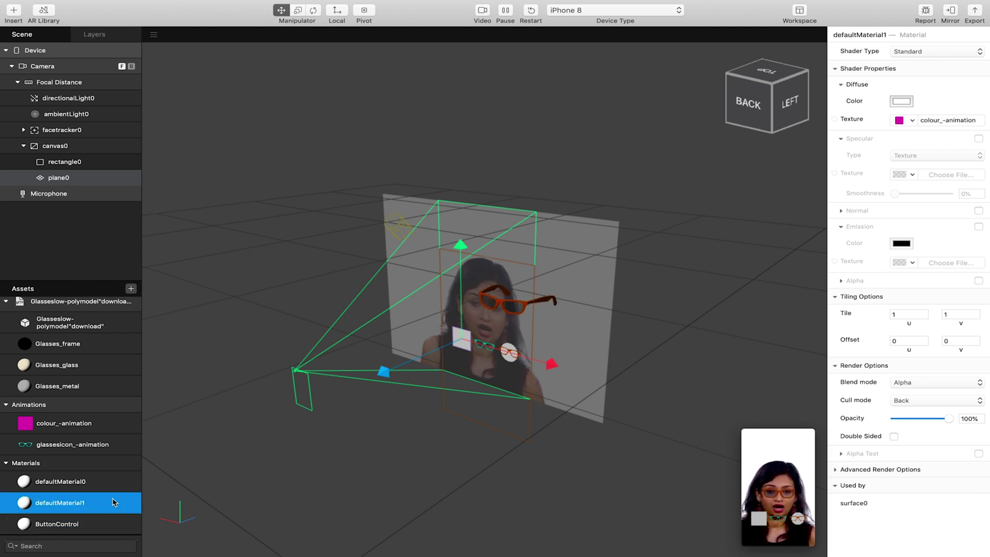
double_click(853, 35)
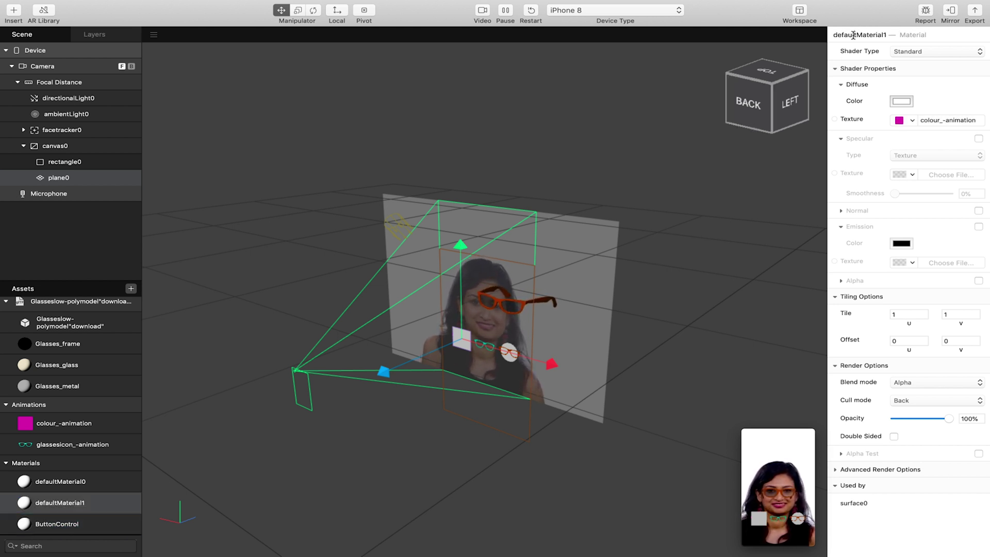
type("Frame Material")
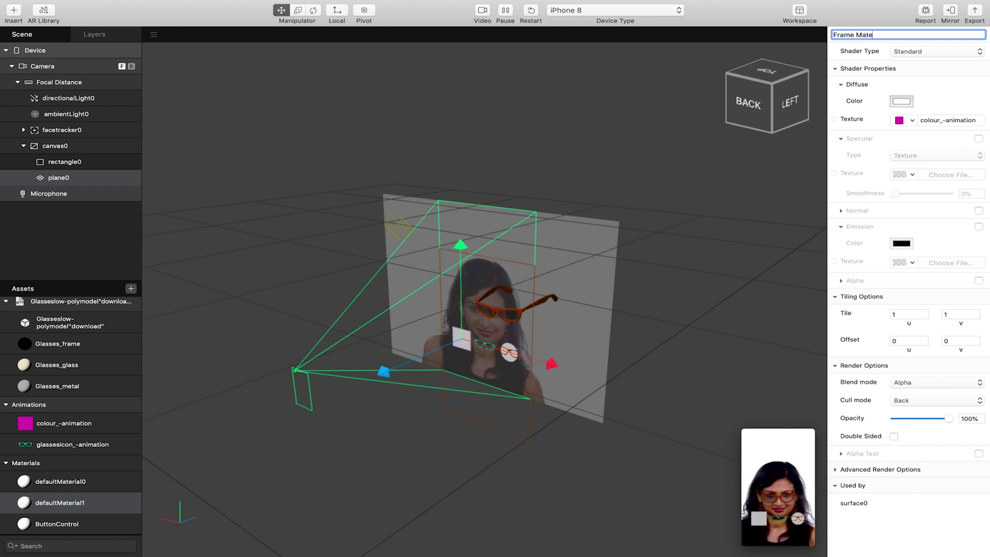
key("Return")
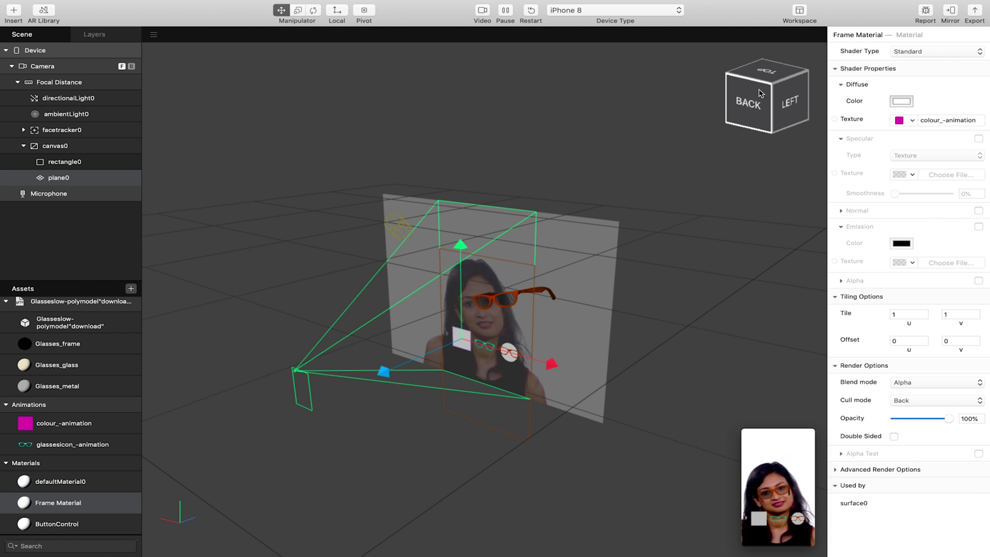
- Rename defaultMaterial0, which carries the glasses icon animation texture, as UI Icon Mat
left_click(57, 502)
left_click(57, 481)
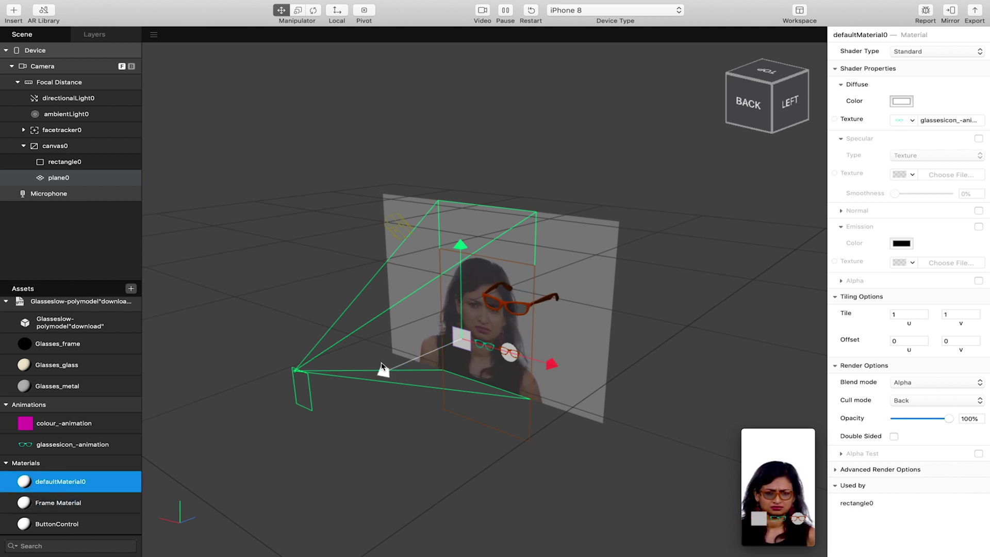
left_click(893, 39)
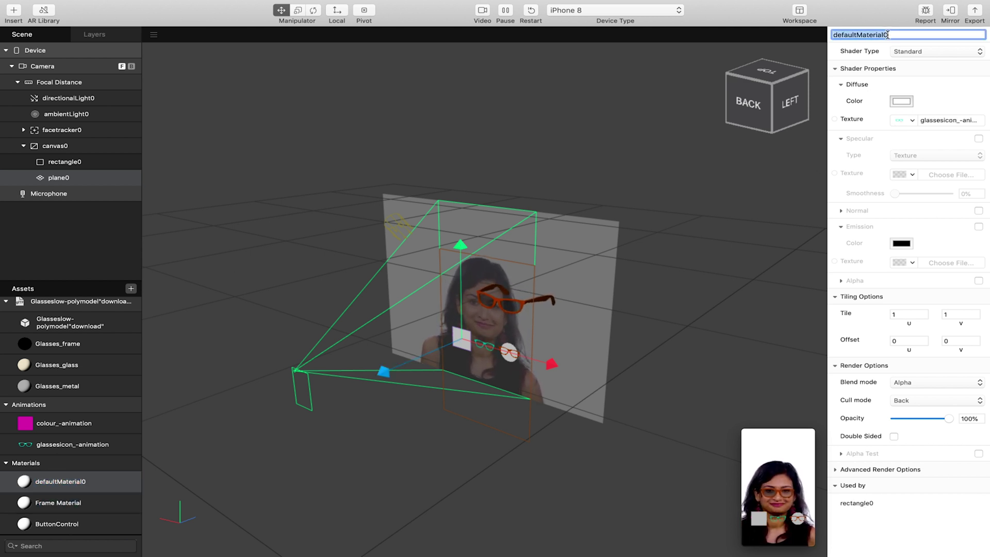
type("UI Icon Mat")
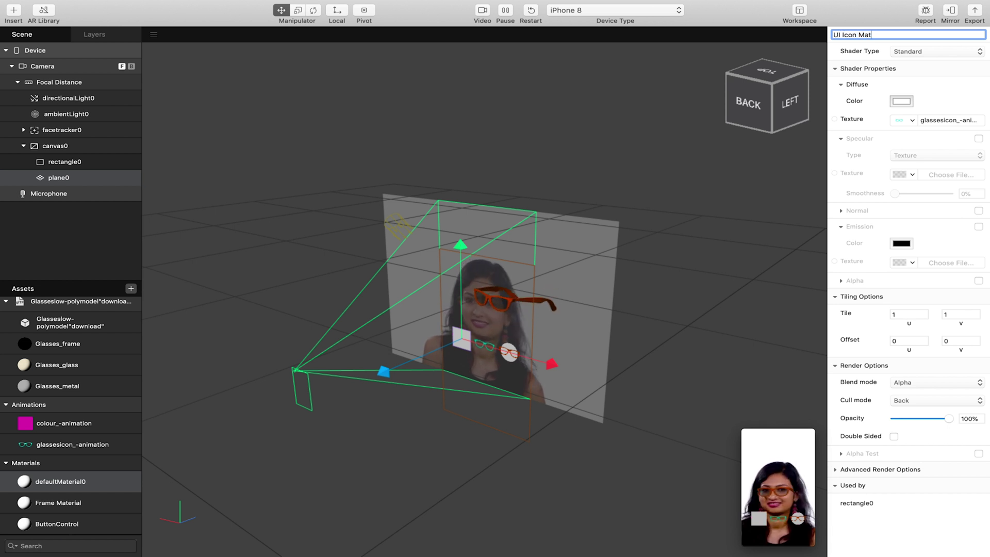
key("Return")
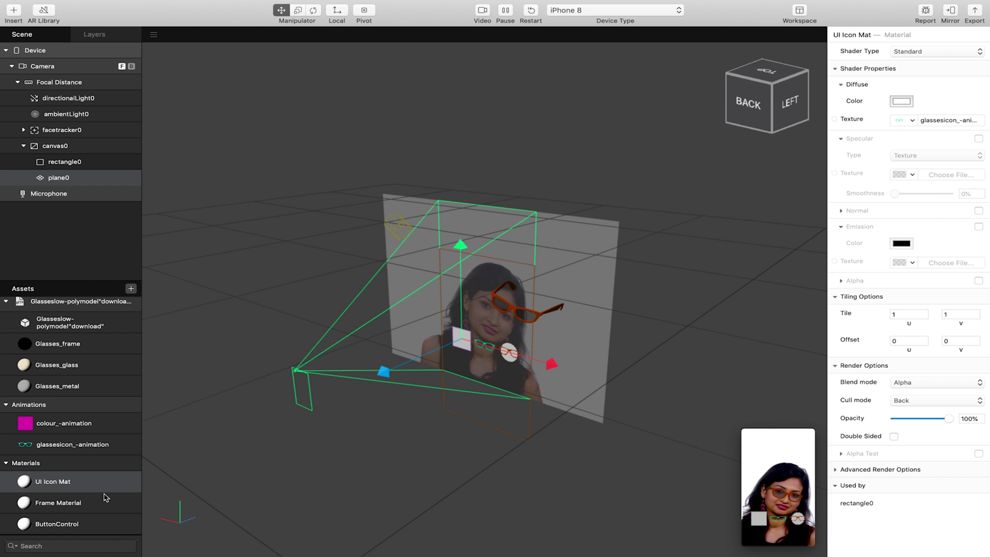
- Set the opacity of the ButtonControl material to 0%
left_click(78, 526)
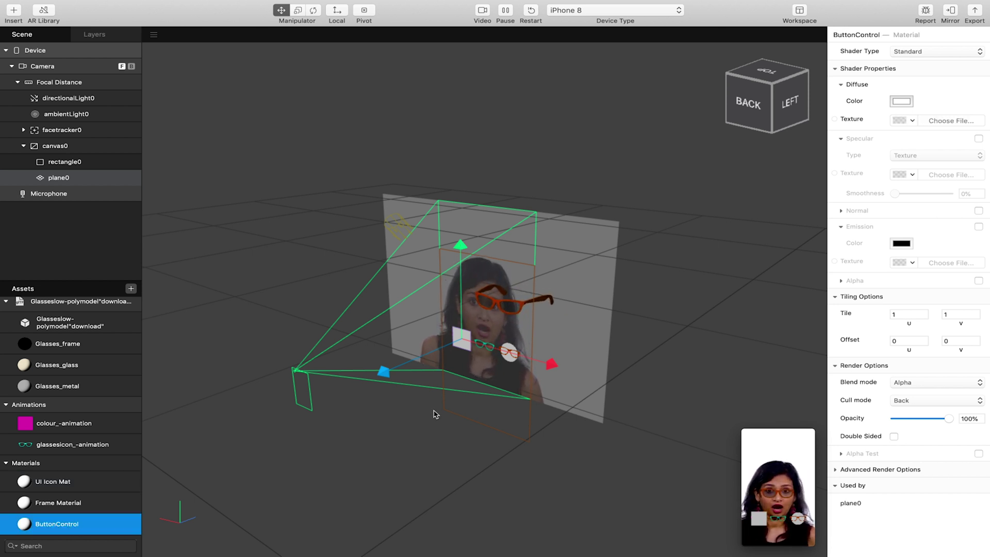
left_click(894, 419)
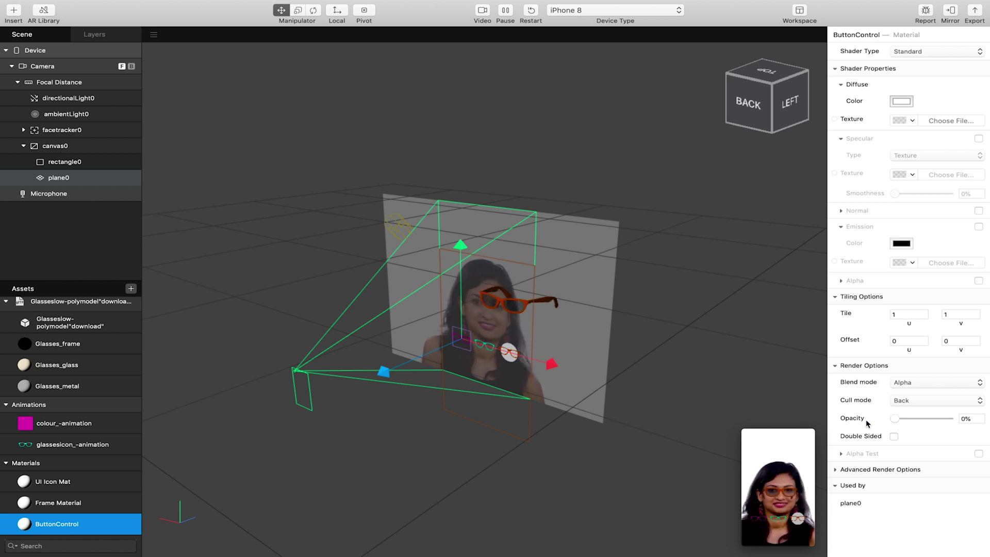
scroll(460, 362, "up", 5)
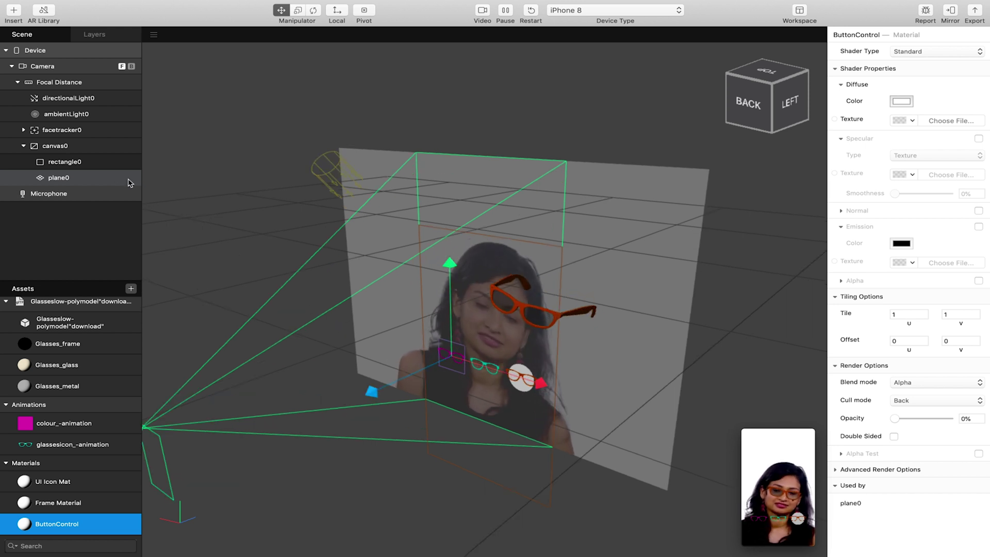
- Check which actions can be added to plane0, without adding one
left_click(89, 178)
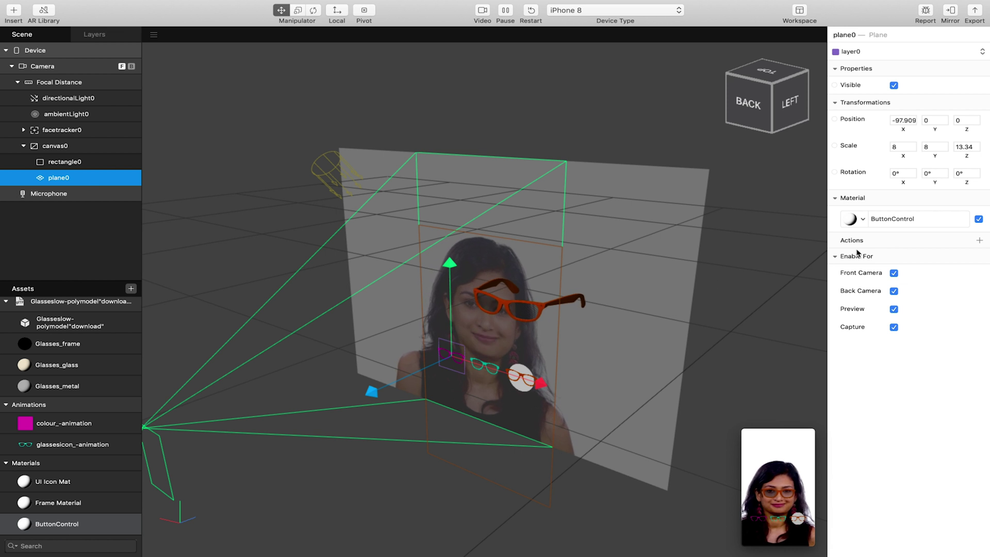
left_click(978, 240)
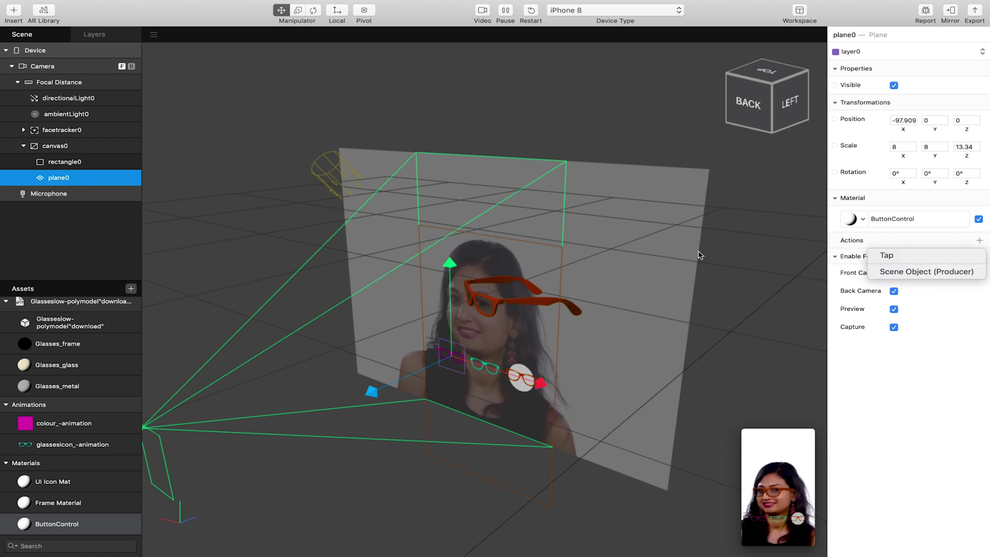
left_click(80, 188)
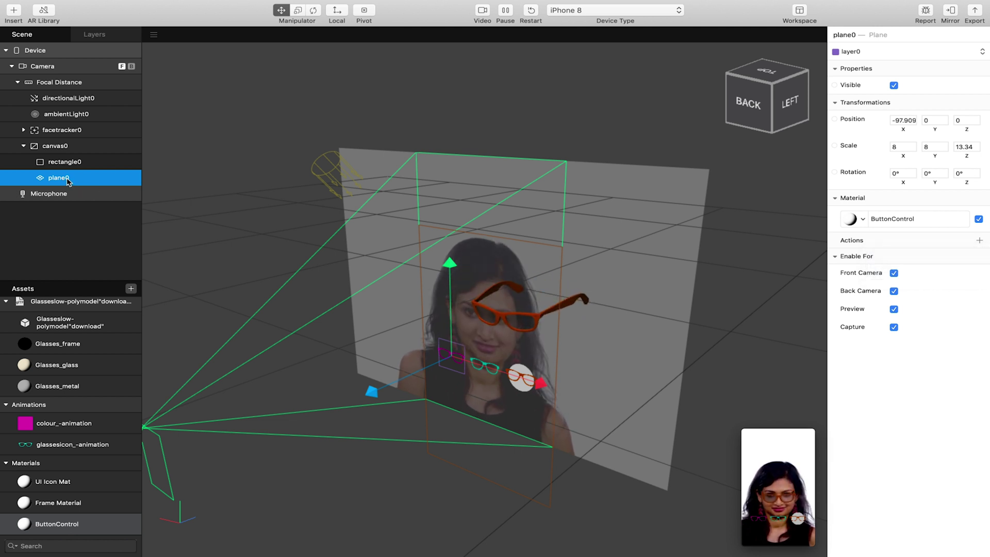
- Place a duplicate of plane0 over the teal glasses icon, with X and Y scale 8 and X position about 2
double_click(65, 178)
key("super+d")
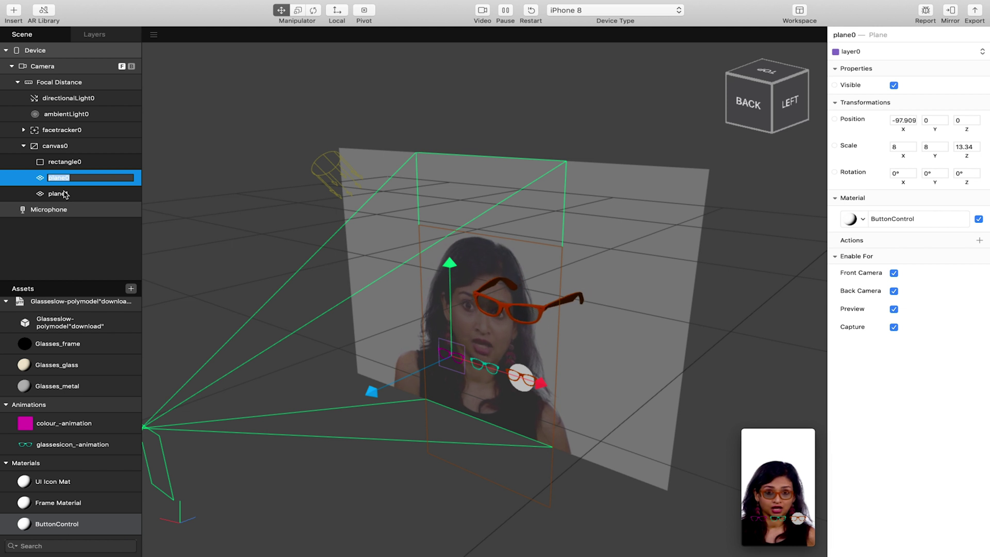
left_click(64, 194)
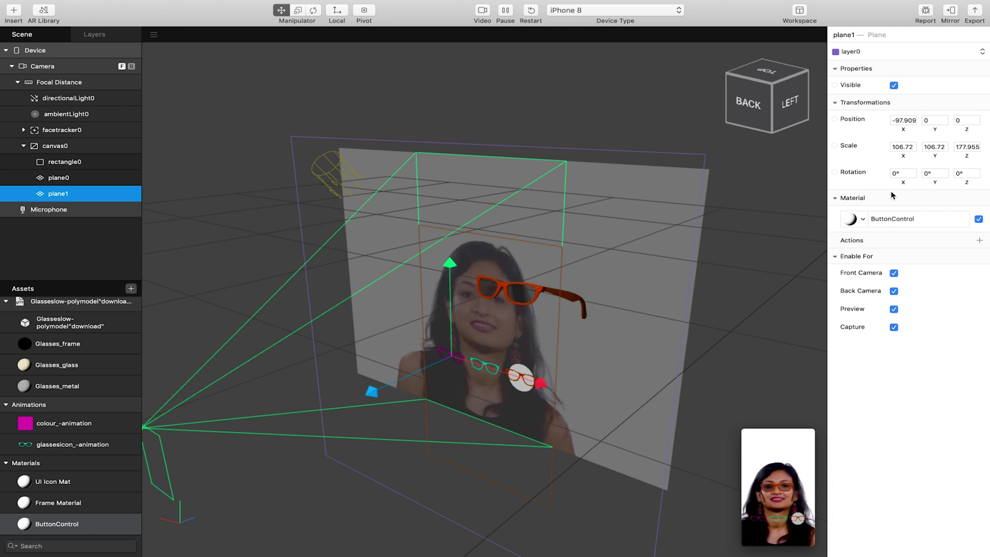
left_click(894, 146)
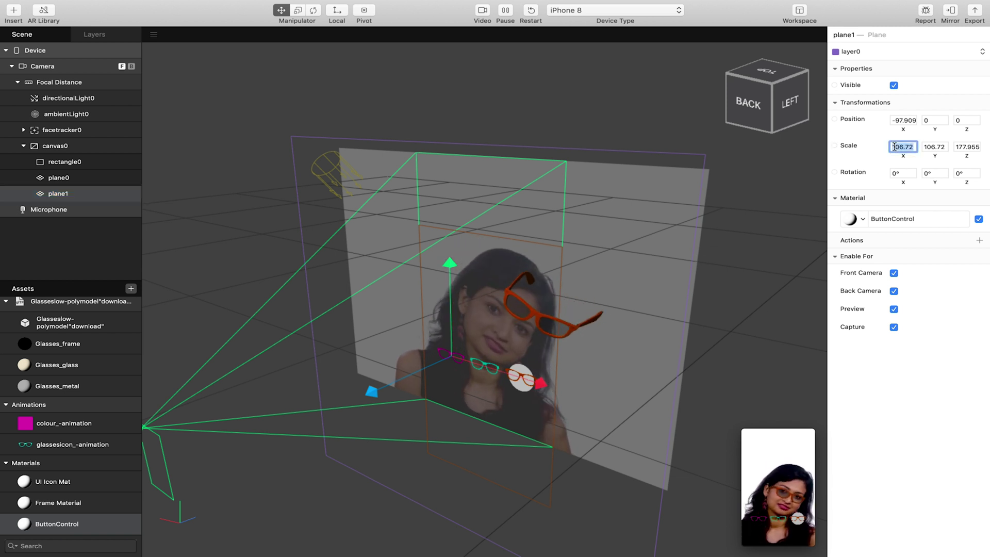
type("8")
left_click(932, 148)
type("8")
key("Return")
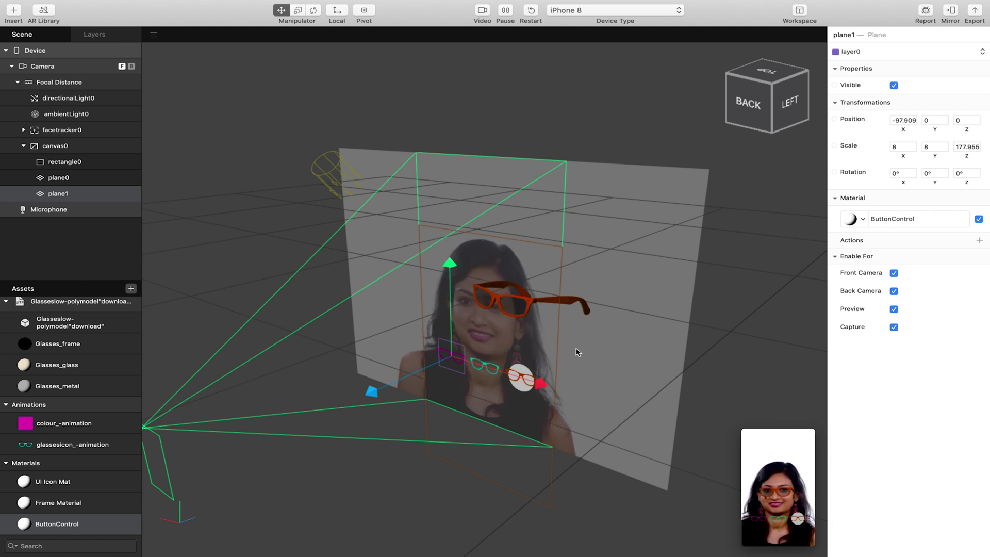
left_click_drag(556, 376, 586, 390)
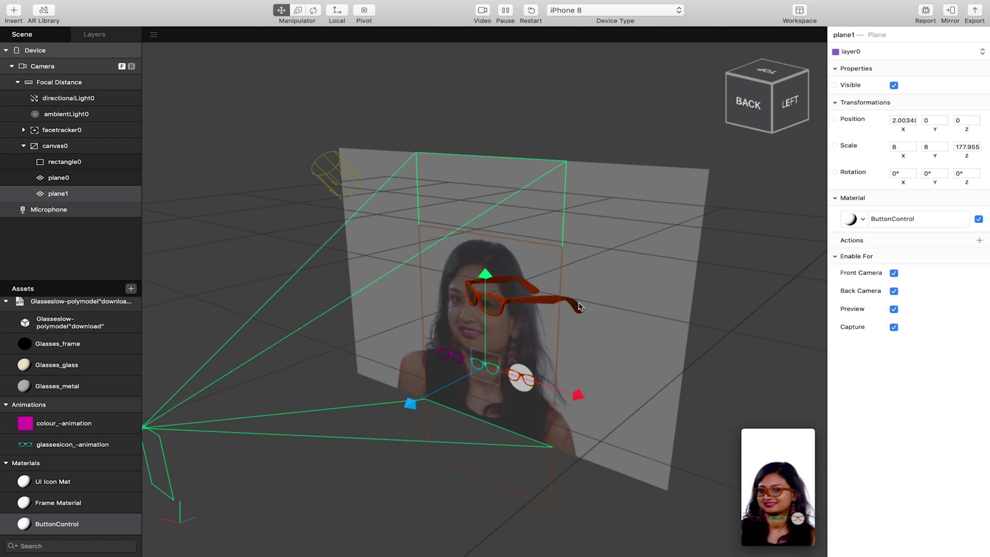
- Set the opacity of the ButtonControl material to 50% and enlarge the device preview
left_click(57, 523)
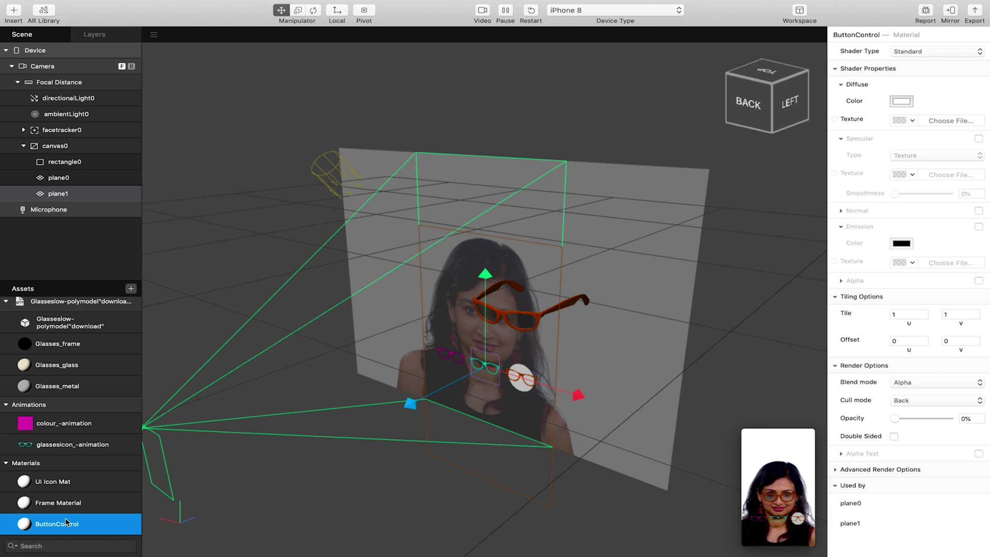
left_click_drag(895, 418, 922, 421)
left_click(759, 466)
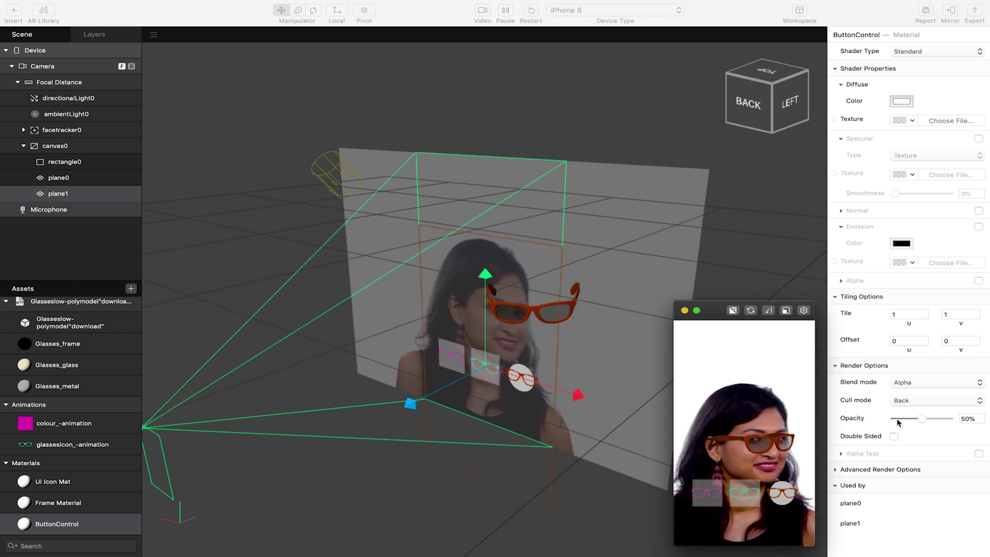
- Place a duplicate of plane1 over the orange glasses icon, with X and Y scale 8 and X position about 100.3
left_click(86, 195)
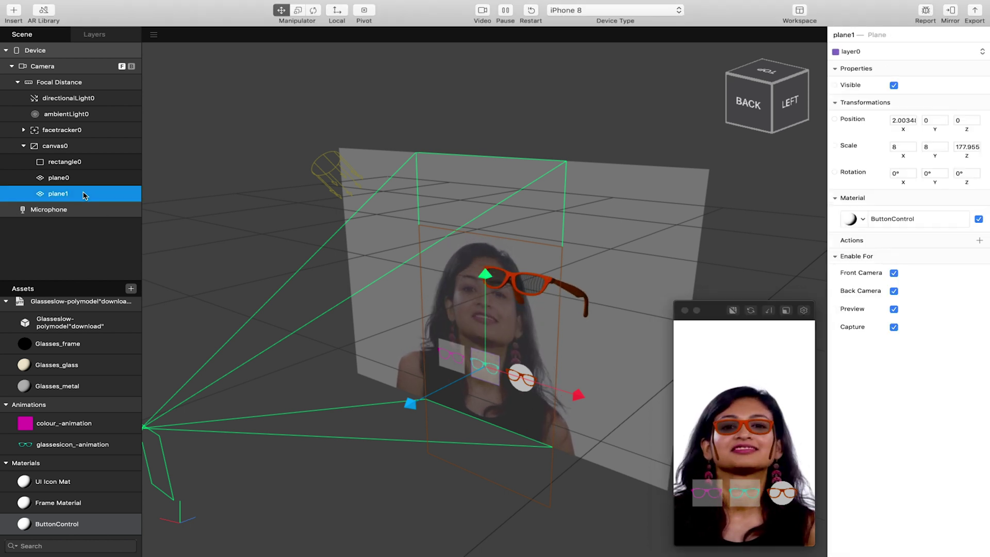
key("super+d")
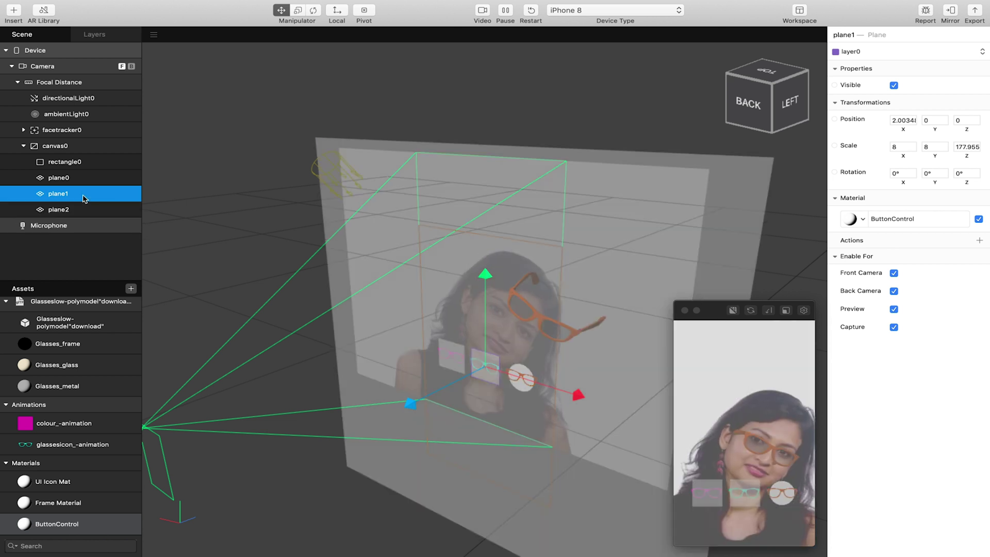
left_click(901, 147)
left_click(934, 147)
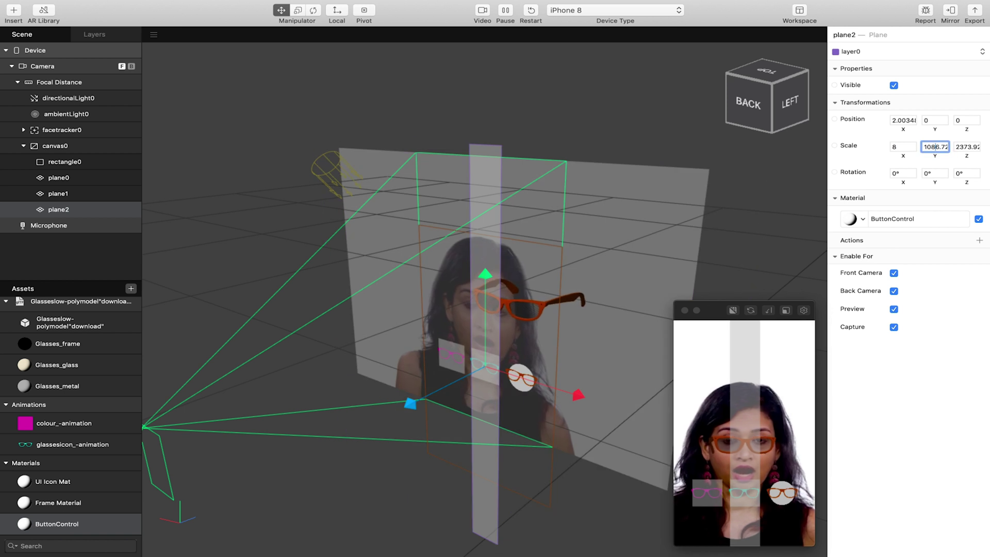
type("8")
key("Return")
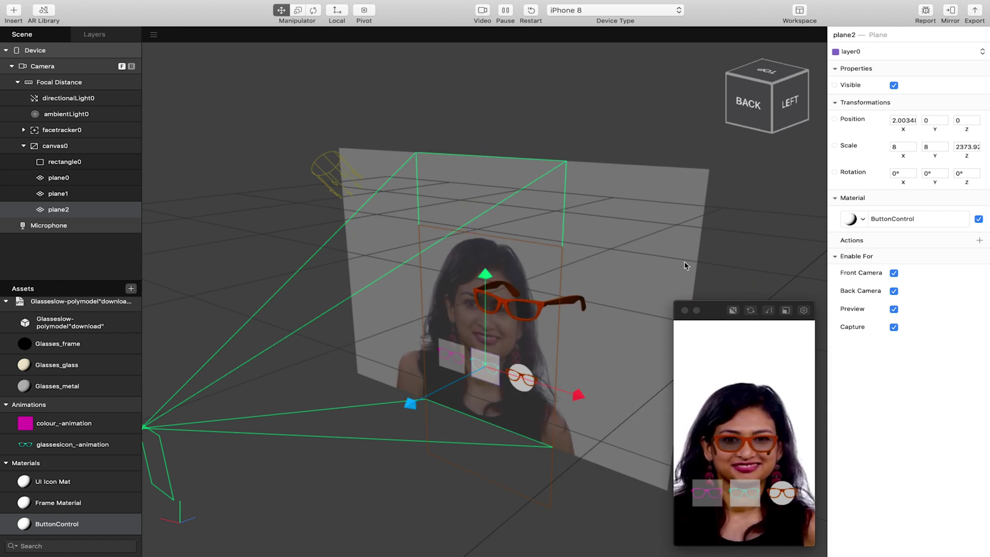
left_click_drag(579, 394, 626, 407)
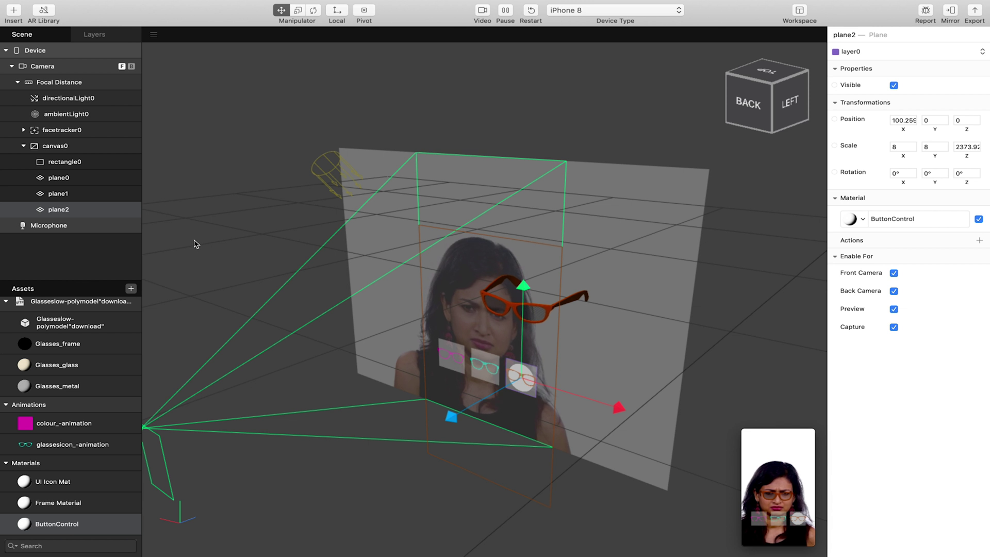
- Set the opacity of the ButtonControl material to 0%
left_click(88, 180)
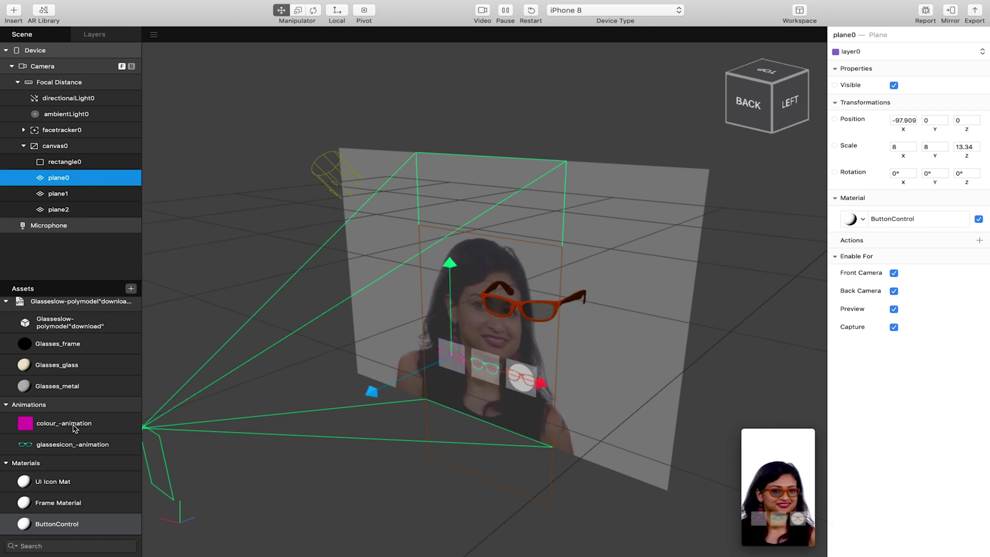
left_click(67, 523)
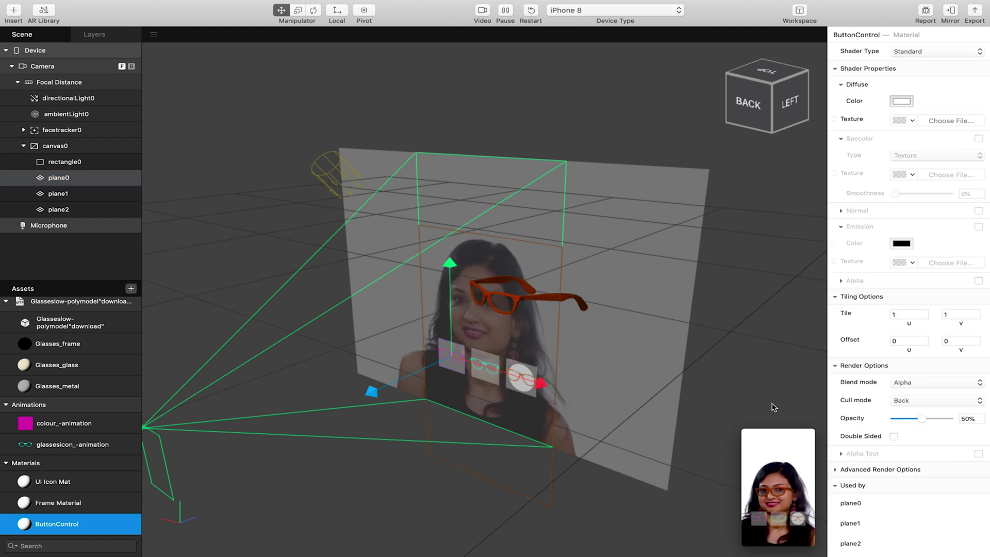
left_click_drag(921, 418, 893, 419)
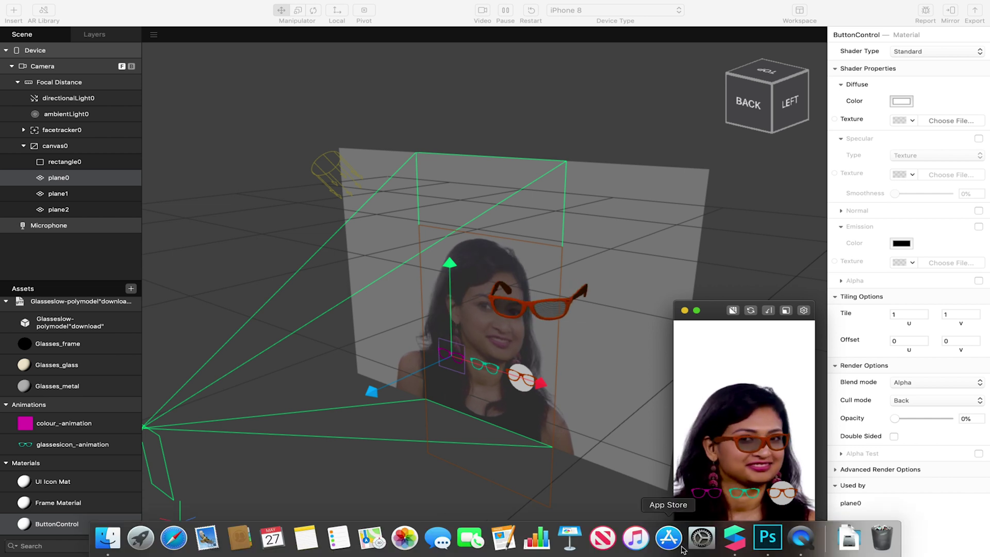
- Examine how the planes, Object Tap patches and Option Switch are wired in the UI project's patch graph, and return to the Untitled project
right_click(735, 538)
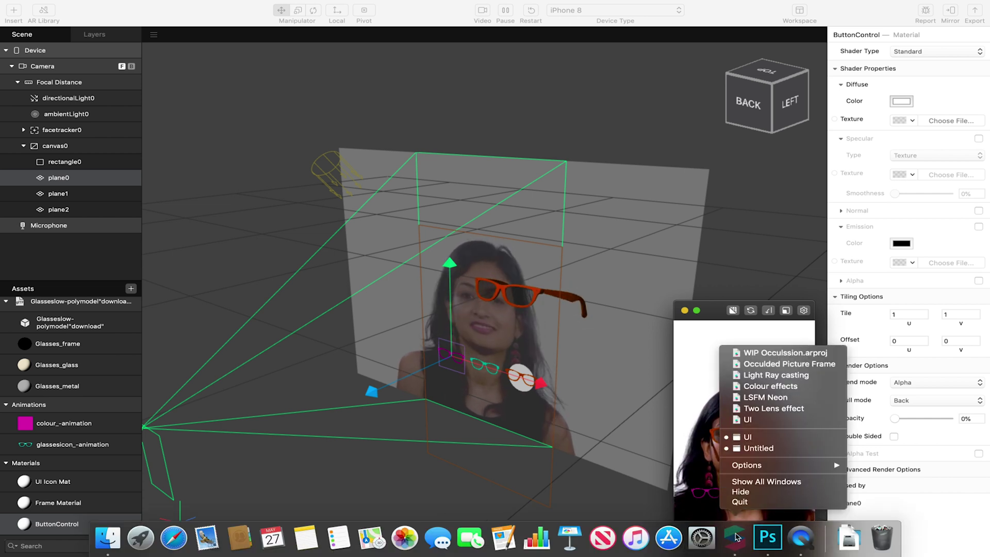
left_click(767, 437)
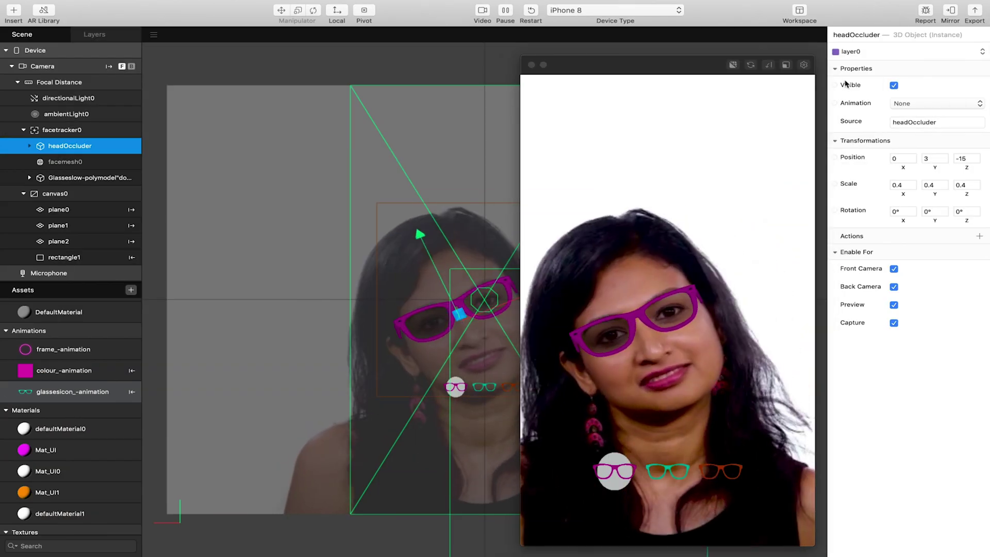
left_click(798, 10)
left_click(827, 37)
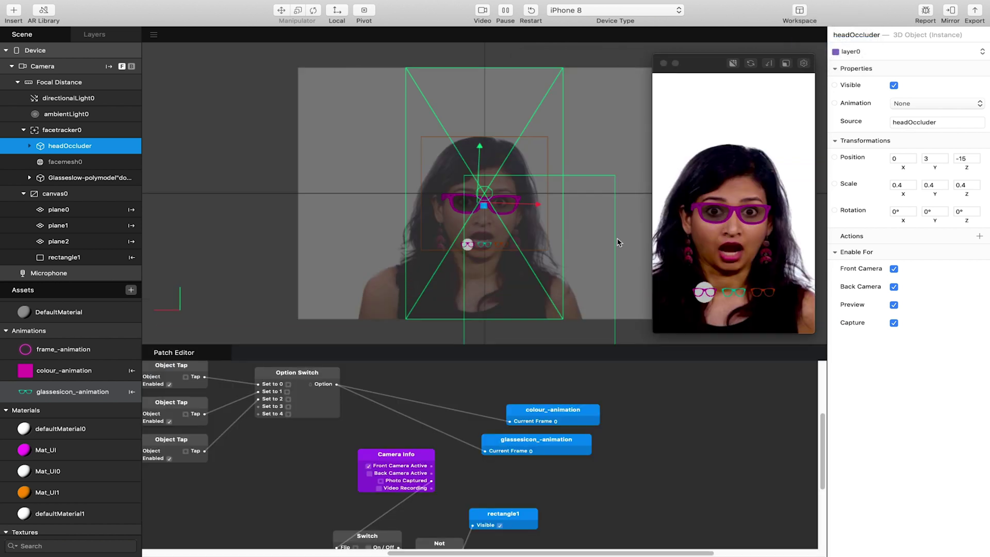
left_click(466, 399)
left_click_drag(445, 390, 631, 403)
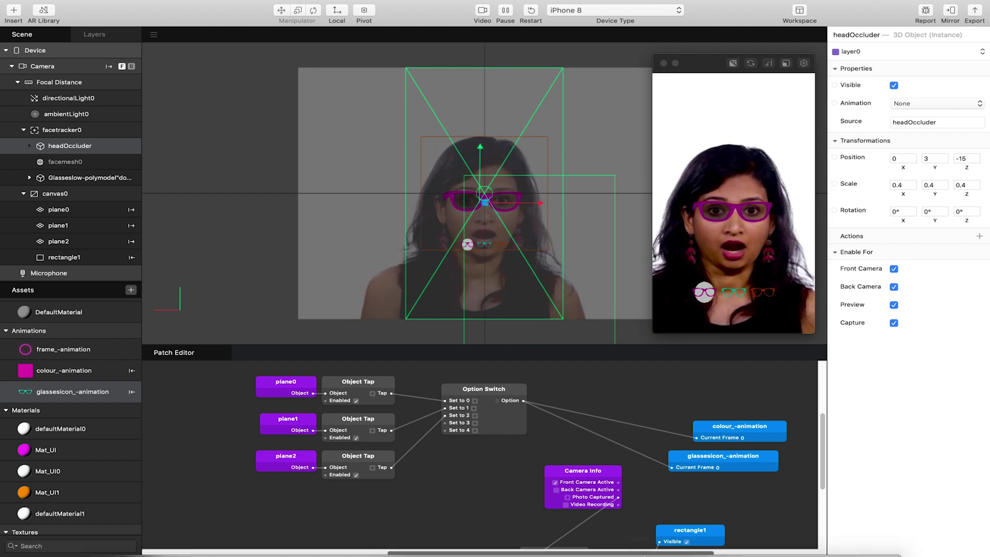
mouse_move(762, 554)
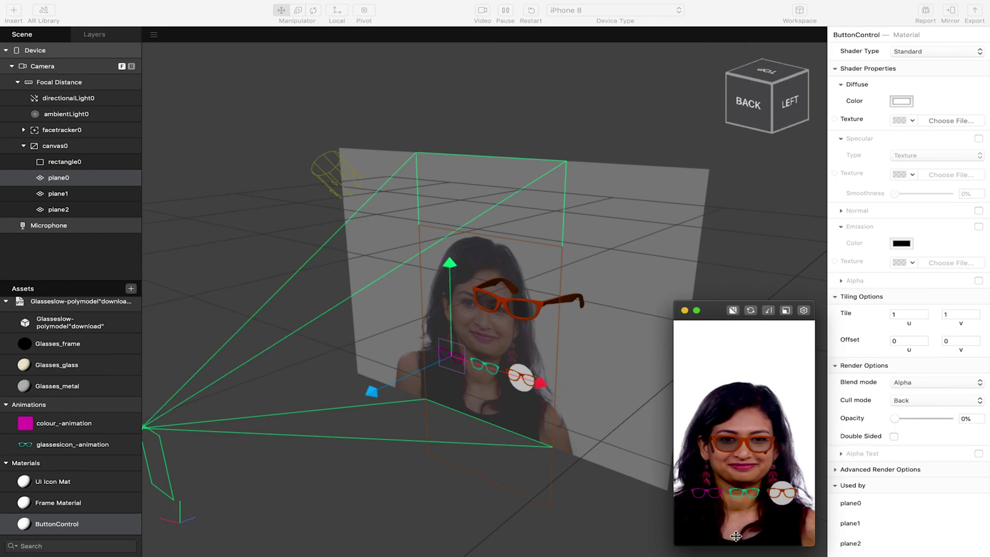
- Rename plane0 as Button1
left_click(58, 178)
left_click(58, 178)
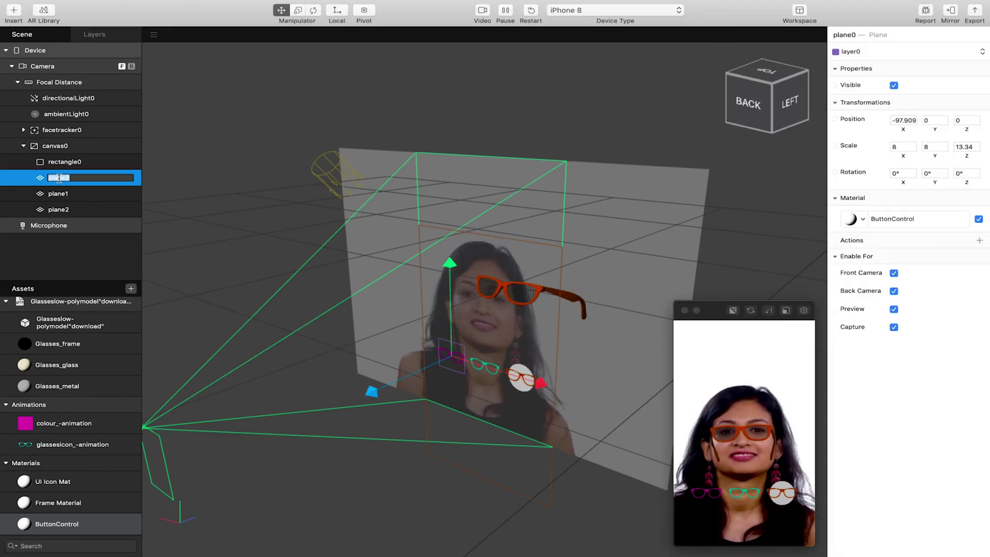
type("Button1")
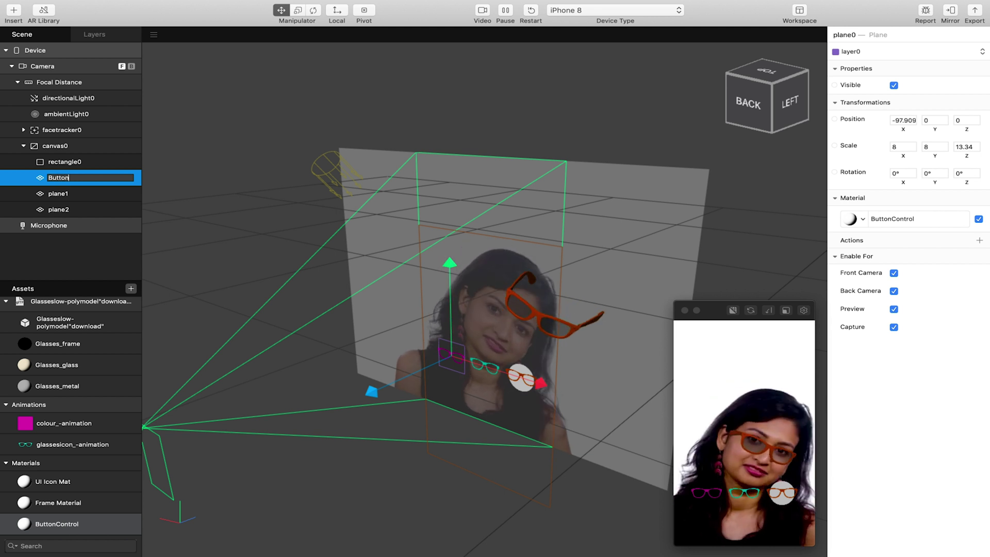
key("Return")
- Rename plane1 as Button2
left_click(86, 194)
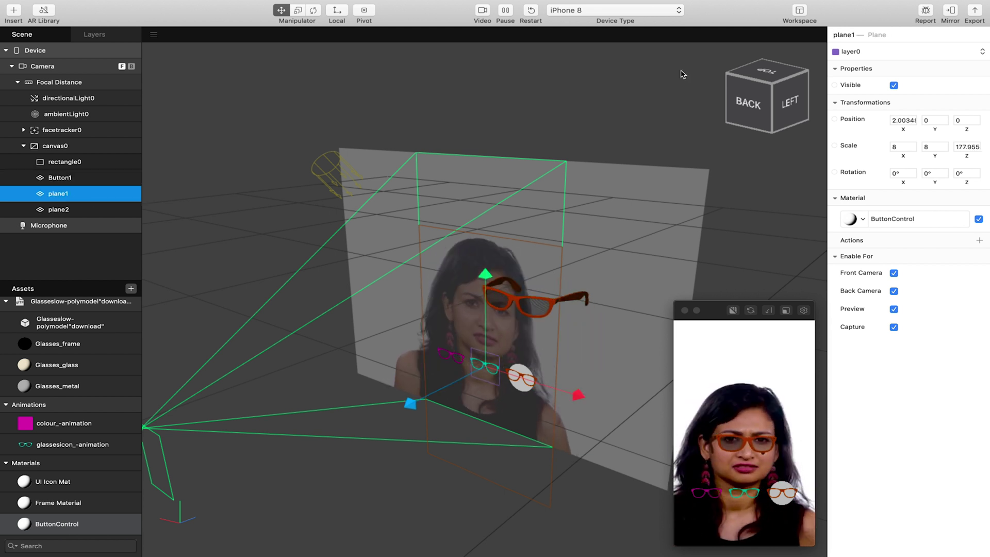
double_click(840, 34)
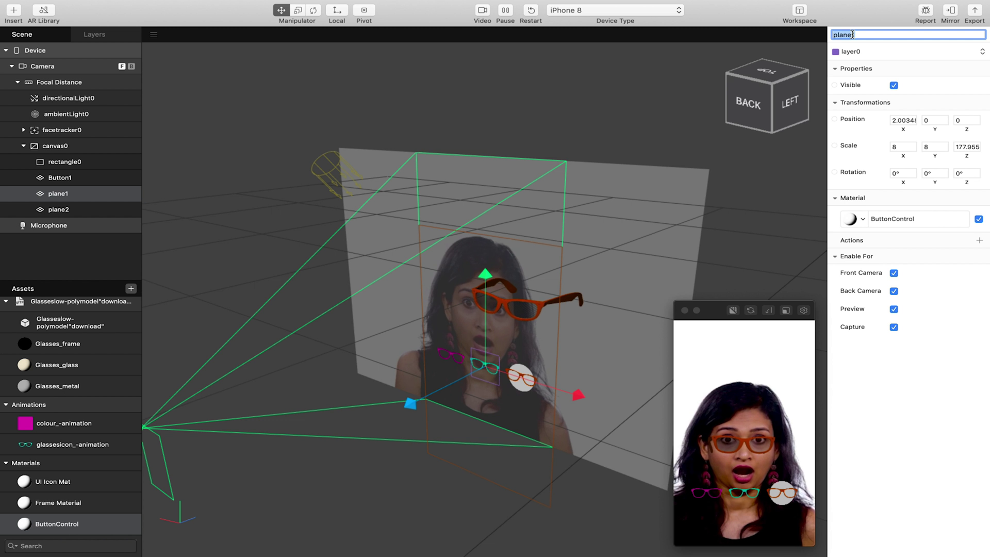
type("Button2")
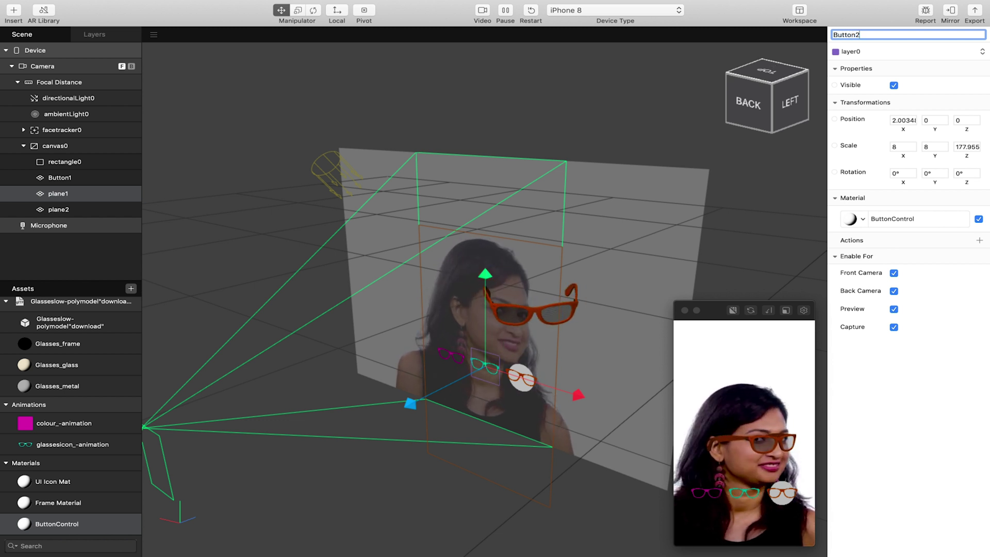
key("Return")
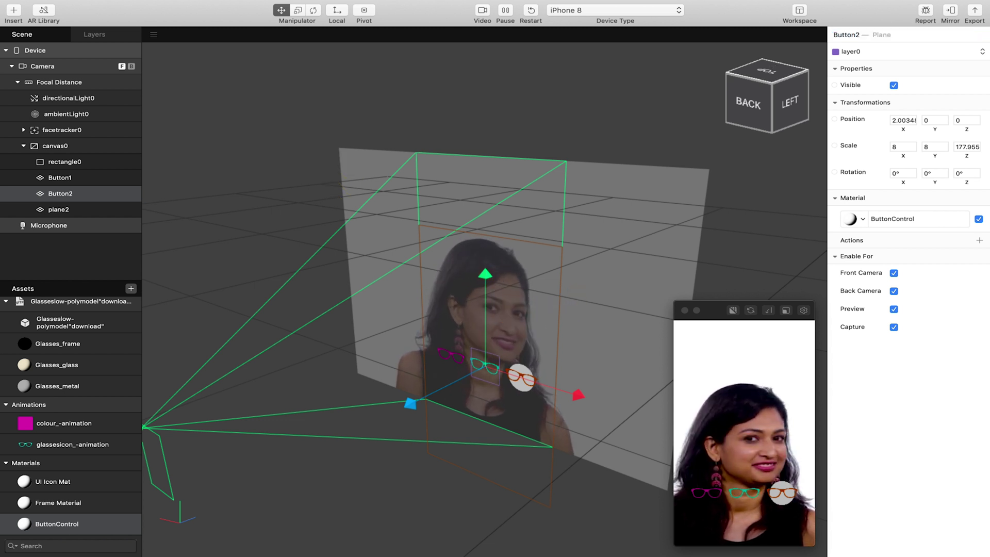
- Rename plane2 as Button3
left_click(58, 210)
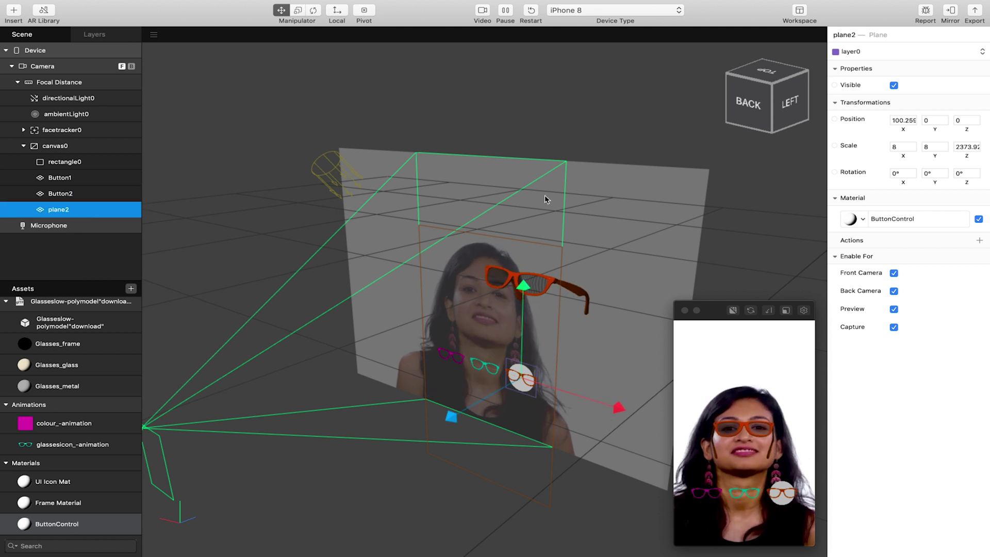
double_click(851, 33)
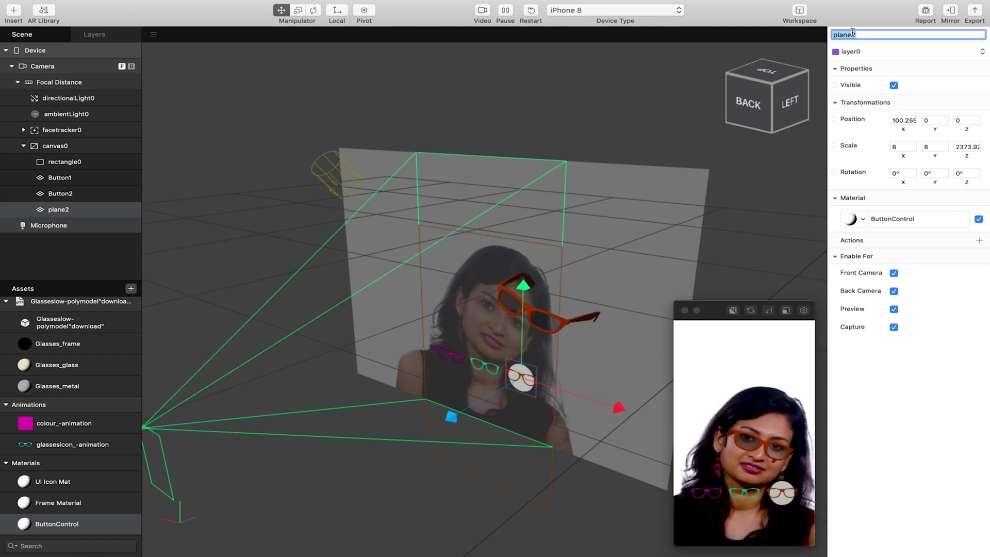
type("Button3")
key("Return")
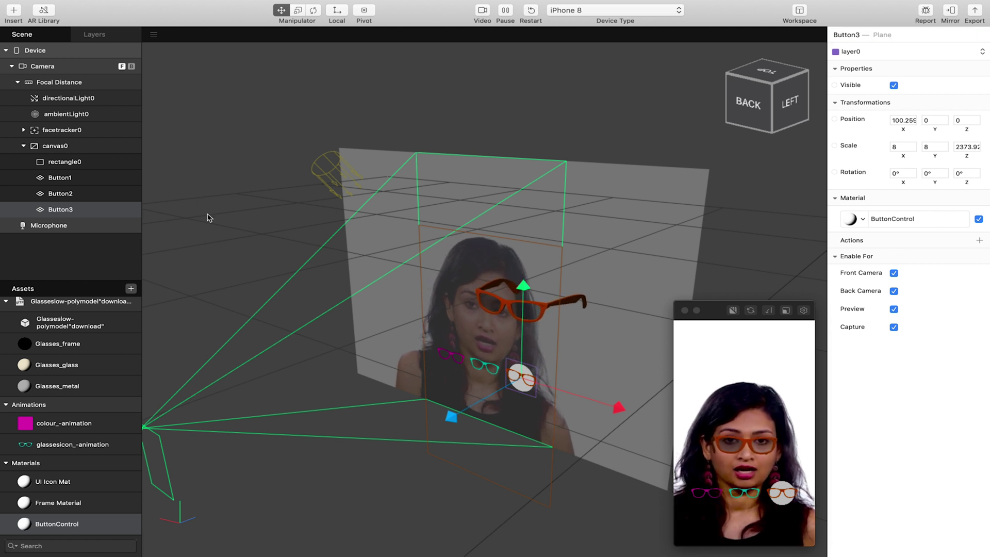
- Add a Tap action to Button1
left_click(133, 178)
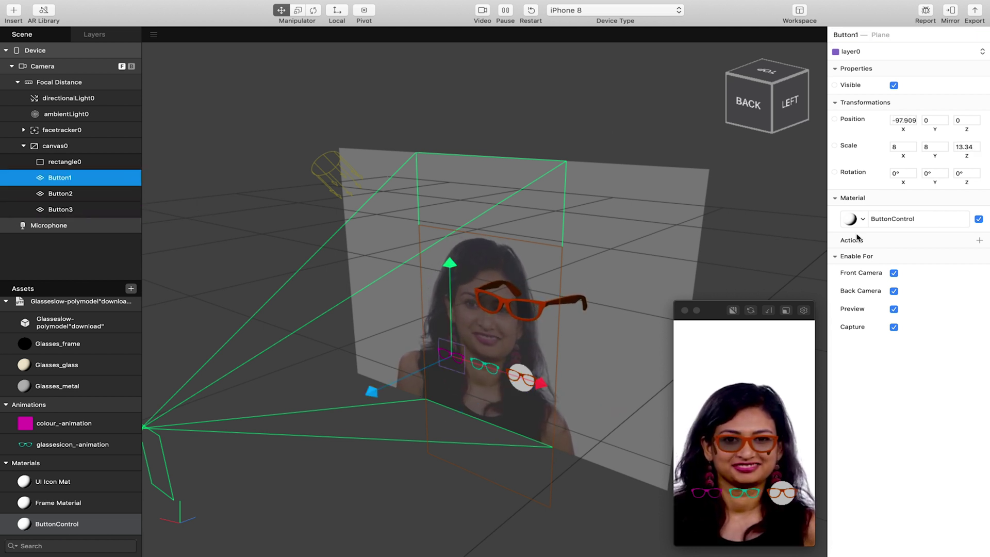
left_click(979, 241)
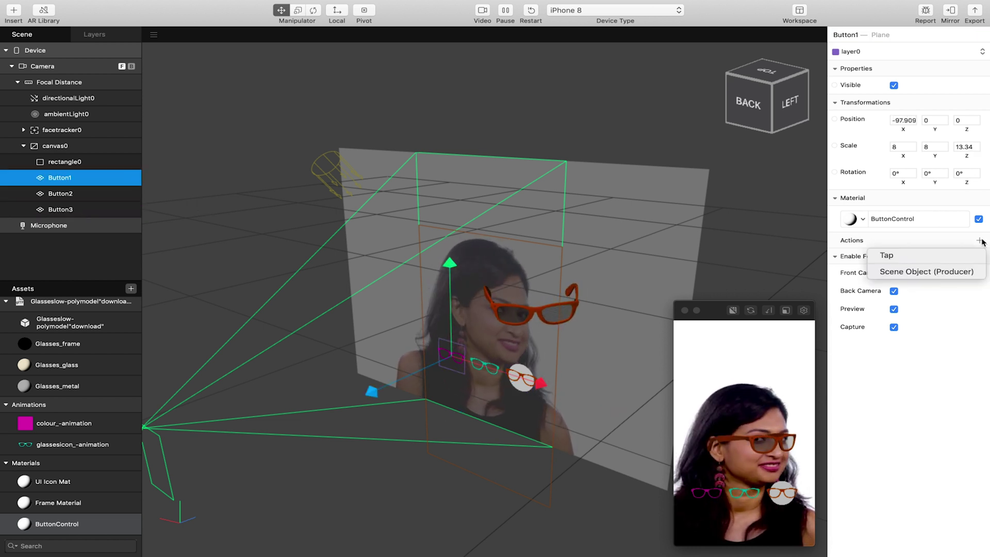
left_click(918, 256)
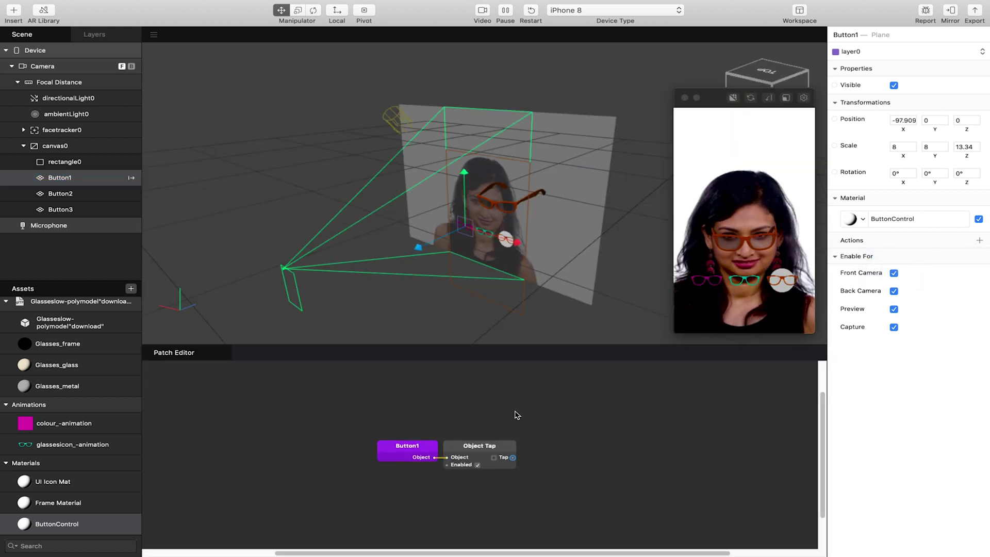
- Add a Tap action to Button2 and place its two patches directly below the Button1 pair
left_click(60, 194)
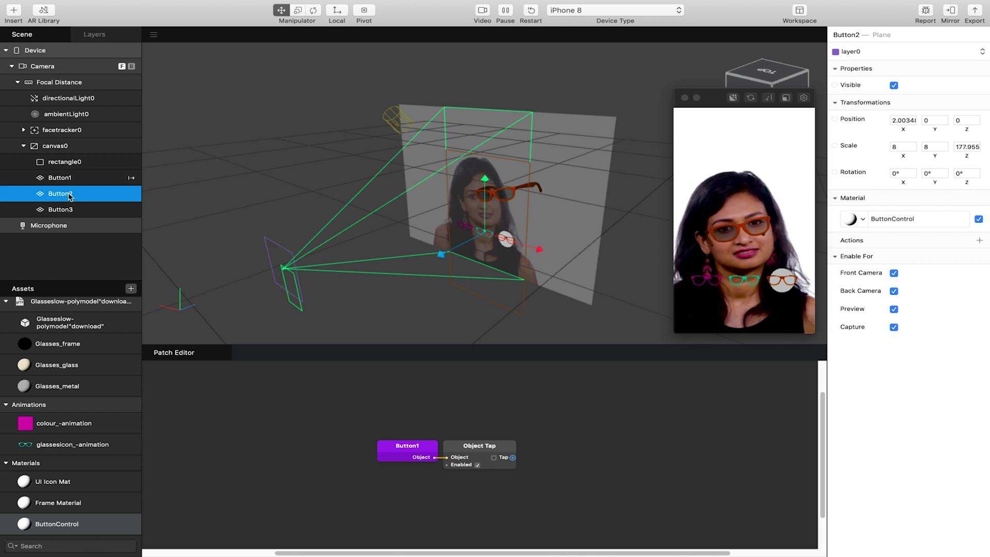
left_click(979, 240)
left_click(907, 255)
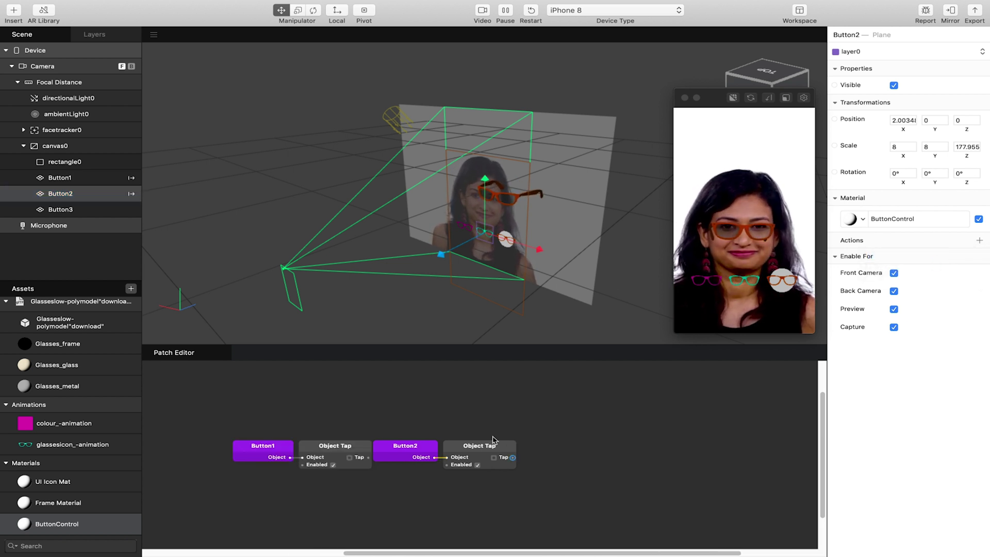
left_click_drag(393, 434, 508, 489)
left_click_drag(429, 447, 310, 487)
left_click(372, 466)
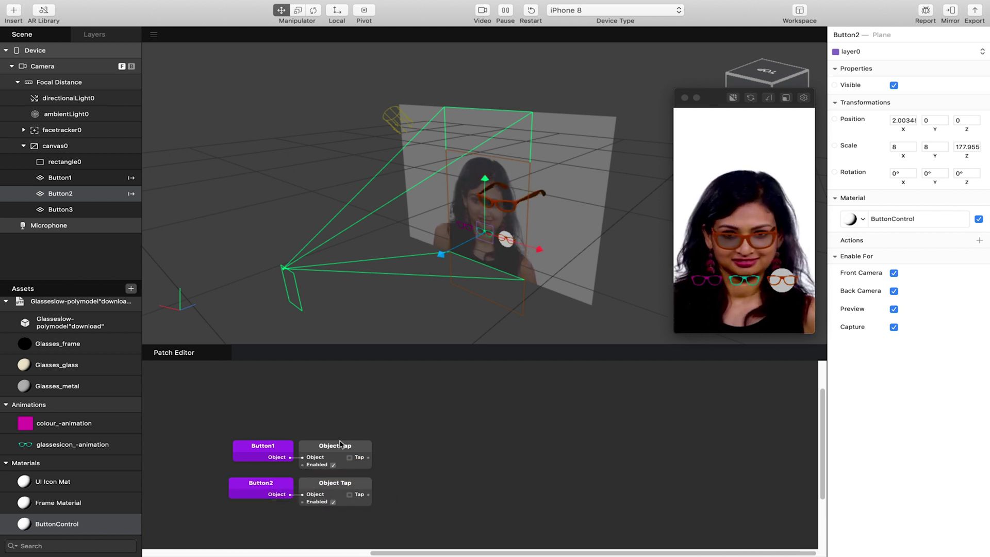
- Add a Tap action to Button3 and place its two patches directly below the Button2 pair
left_click(60, 210)
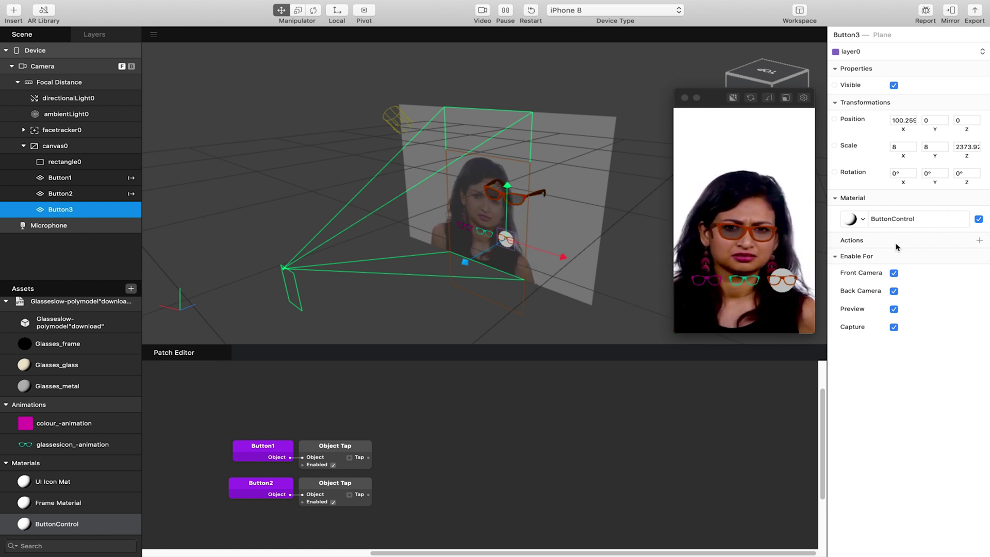
left_click(979, 240)
left_click(887, 255)
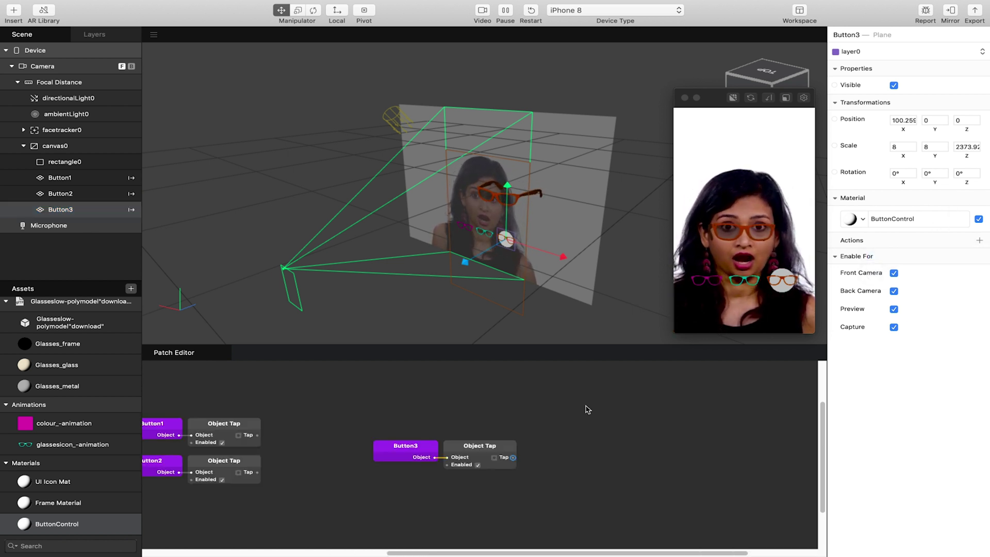
left_click_drag(385, 432, 508, 479)
left_click_drag(426, 444, 173, 497)
left_click(309, 483)
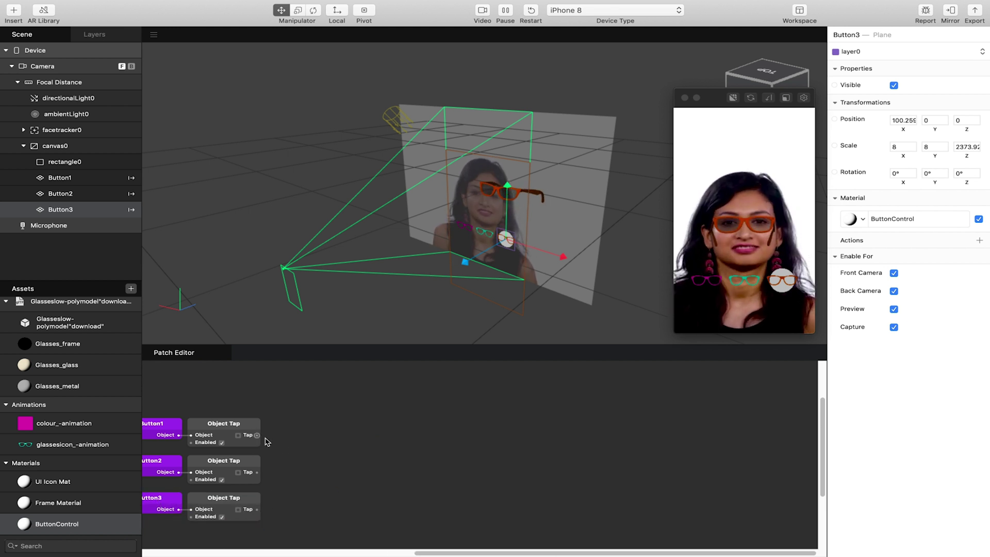
left_click_drag(287, 435, 386, 419)
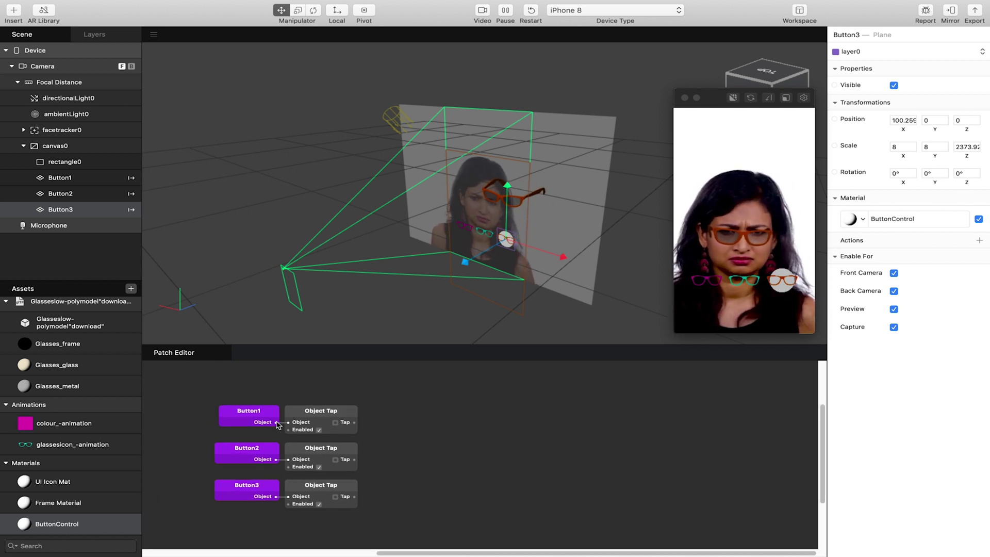
- Turn on Simulate Touch for the device preview
left_click(803, 97)
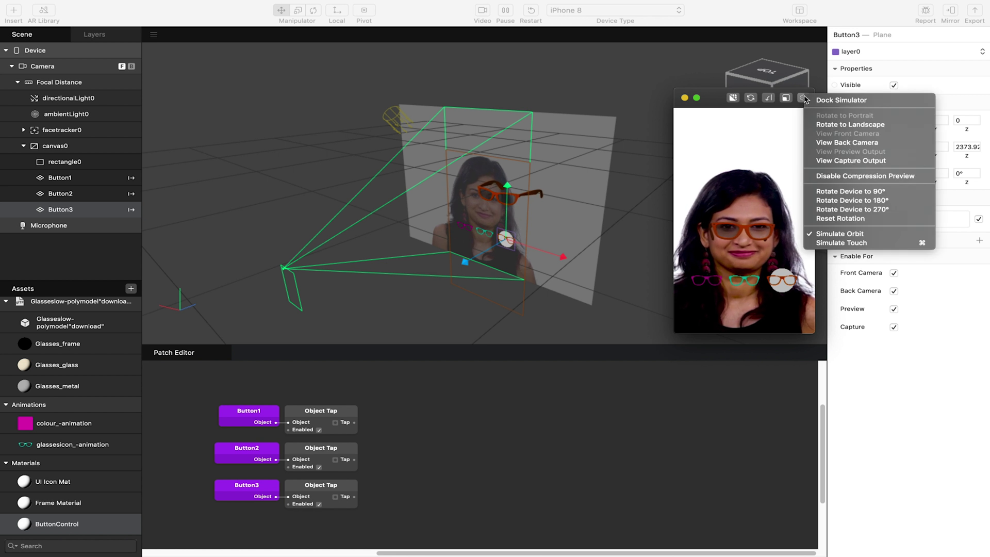
left_click(828, 243)
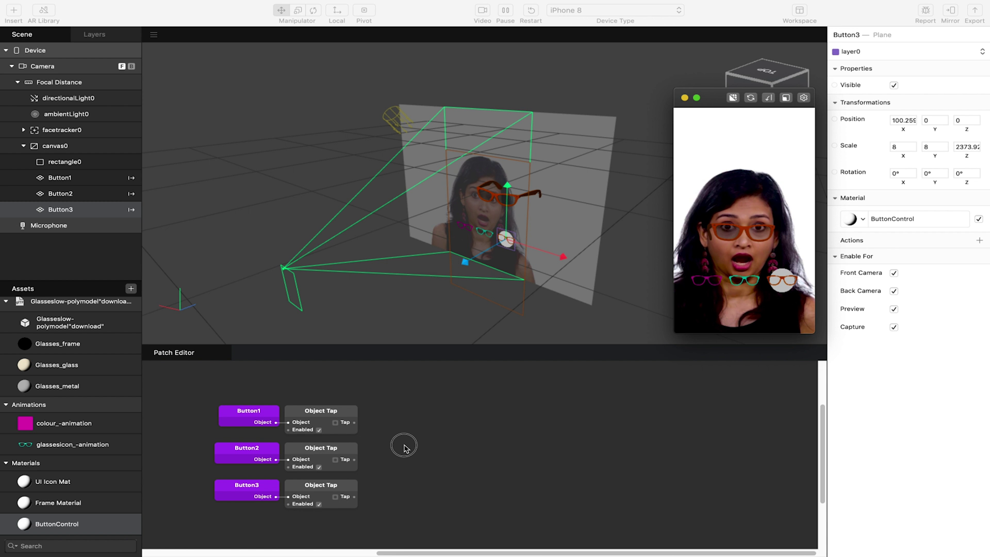
left_click(384, 438)
- Insert an Option Picker patch beside the Object Tap patches, starting from Button1's Tap output
left_click_drag(353, 422, 424, 431)
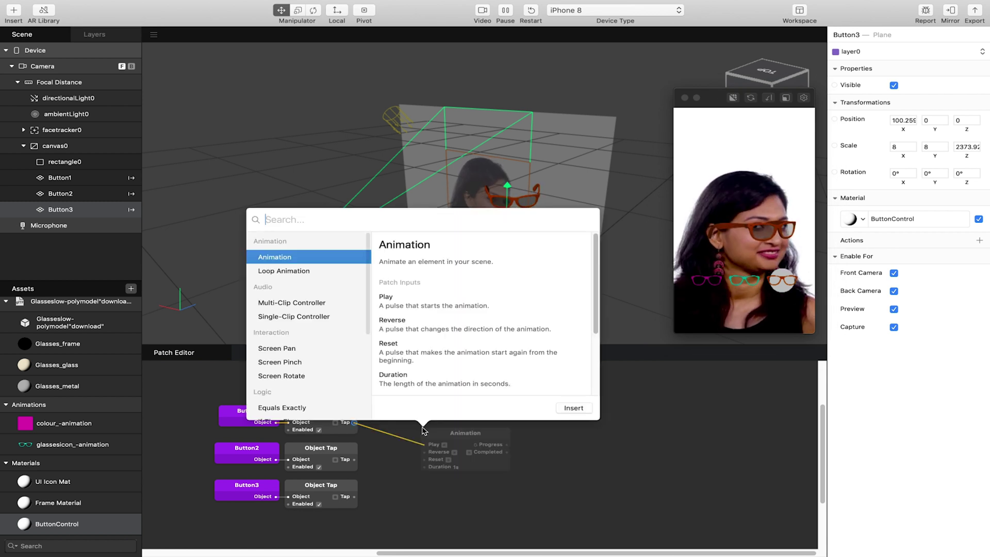
type("optio")
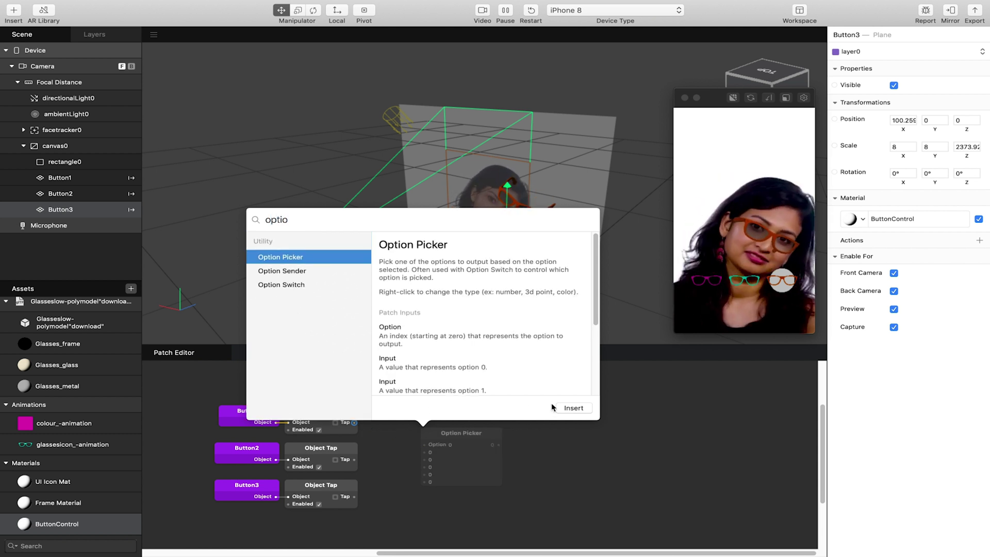
left_click(571, 408)
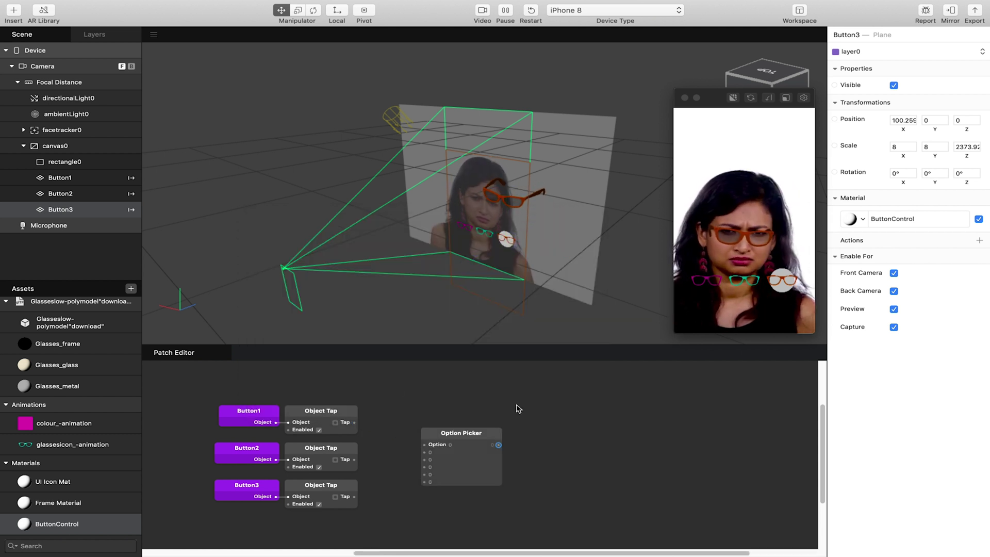
- Try to connect Button1's Tap output to the Option Picker's Option input, and check which types the patch offers
left_click_drag(355, 423, 425, 447)
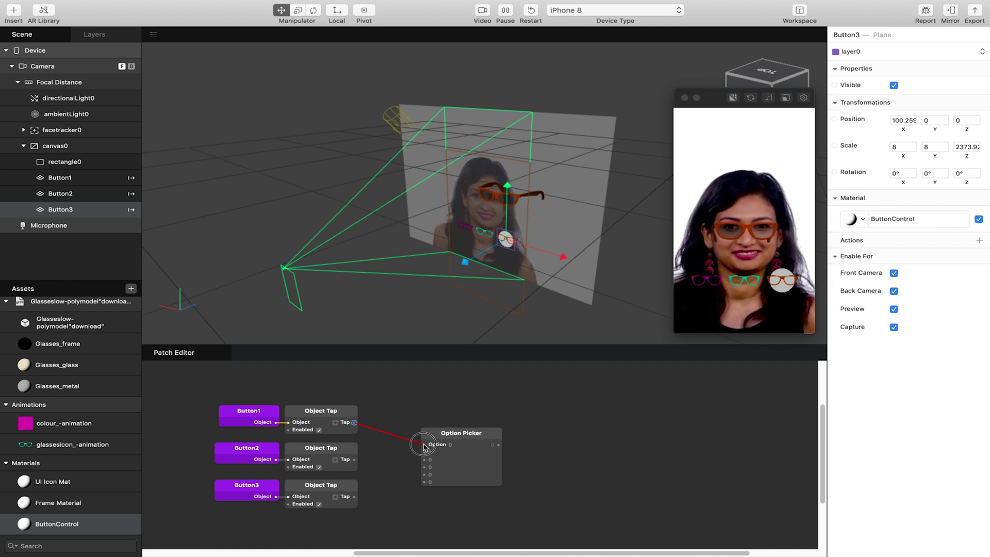
left_click_drag(354, 423, 428, 447)
right_click(433, 436)
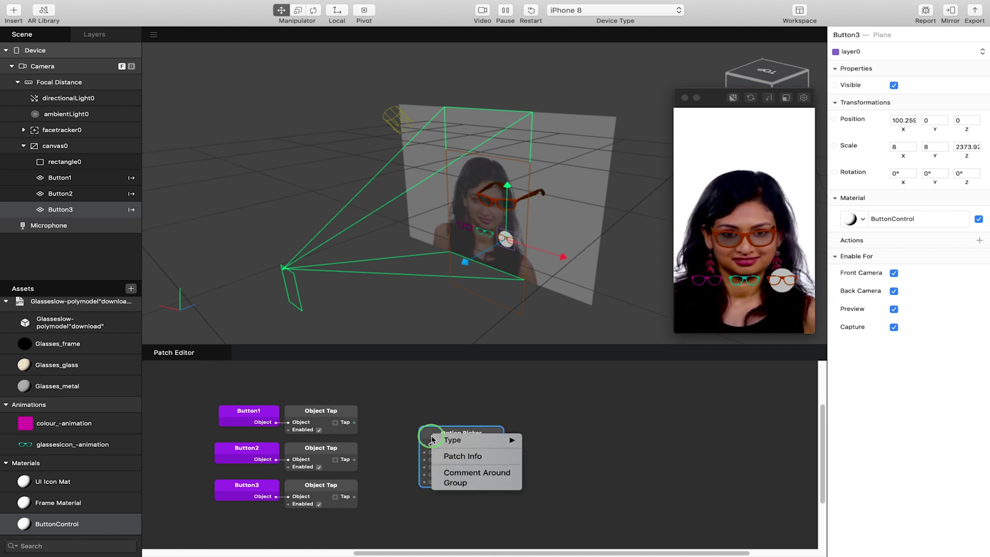
mouse_move(444, 441)
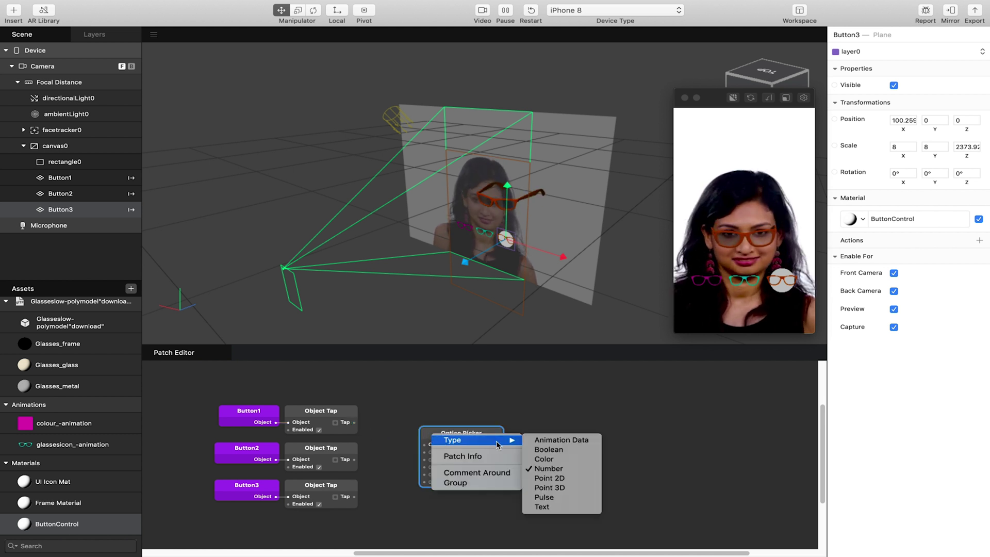
left_click(388, 414)
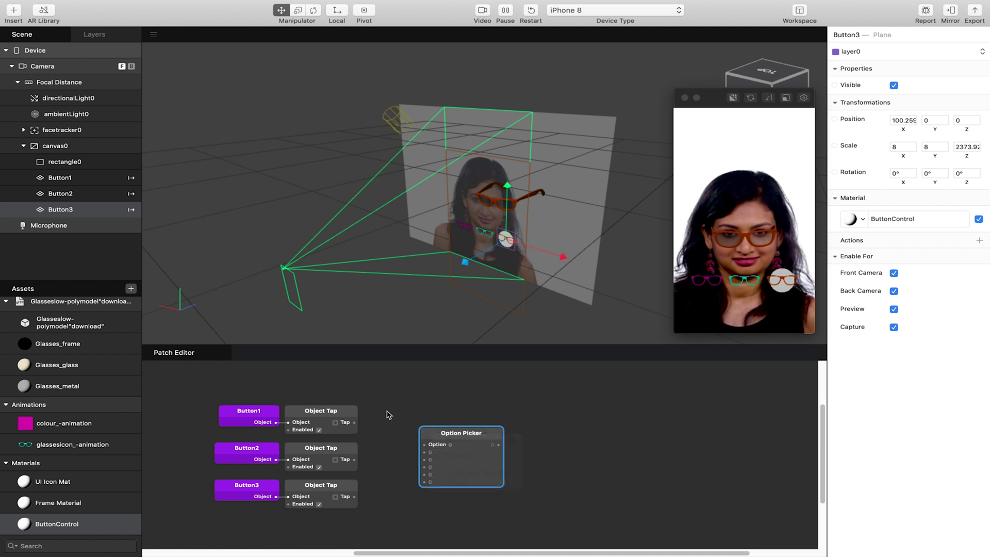
- Switch to the UI project window to check how its option patch is wired, and return to the Untitled project
mouse_move(464, 554)
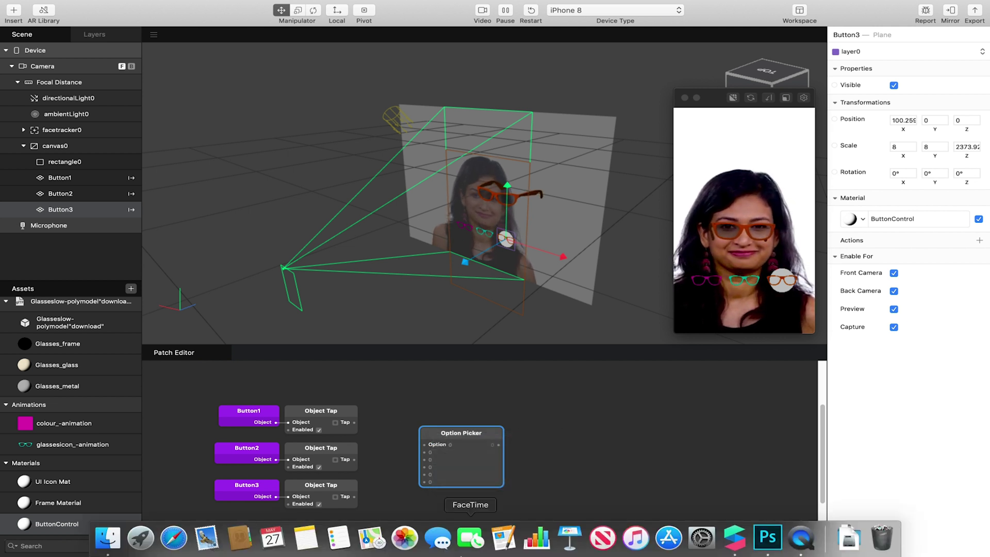
right_click(734, 536)
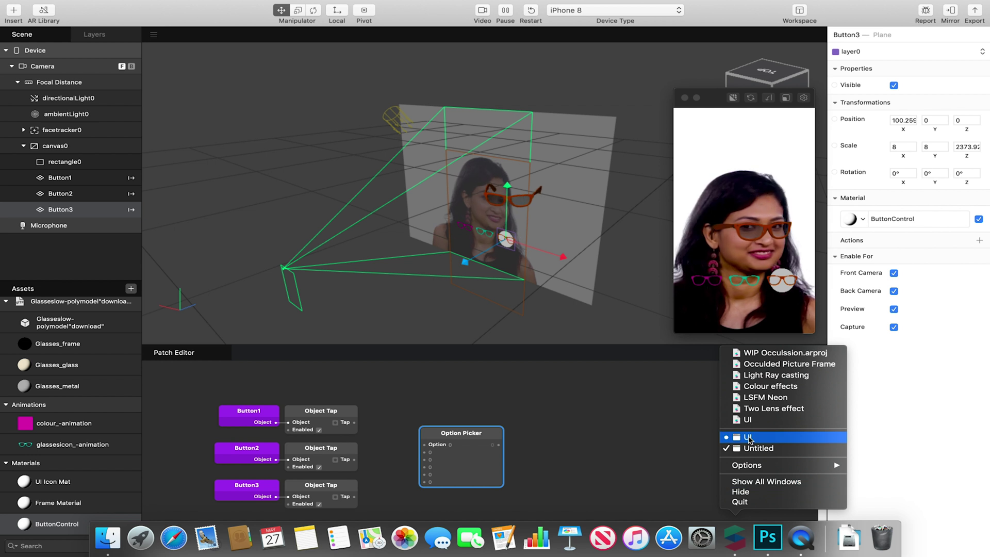
left_click(746, 436)
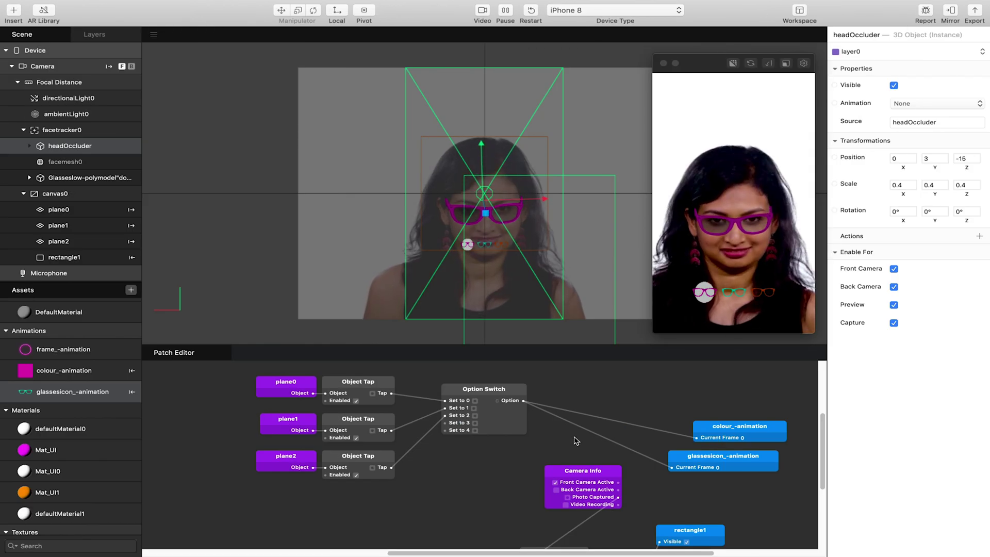
mouse_move(743, 554)
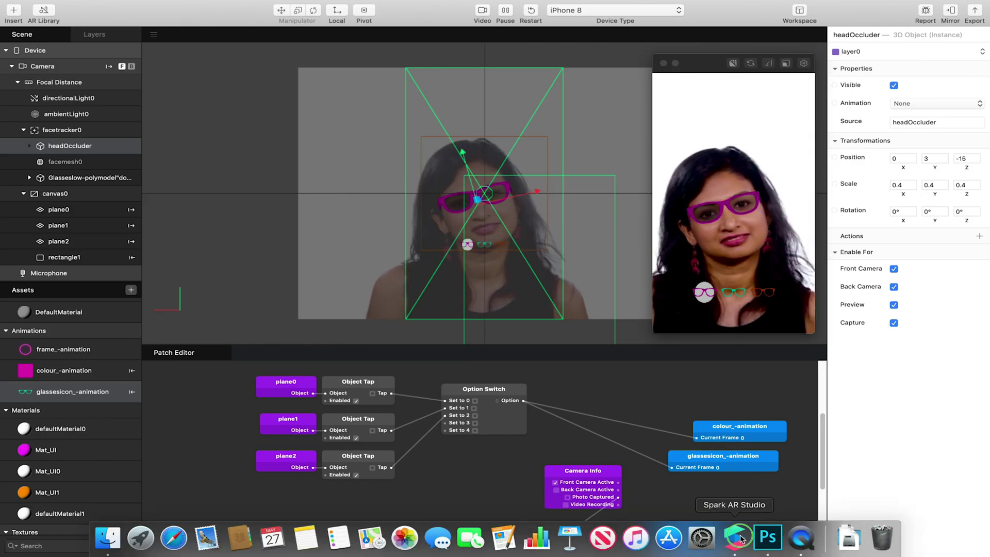
right_click(734, 537)
left_click(743, 446)
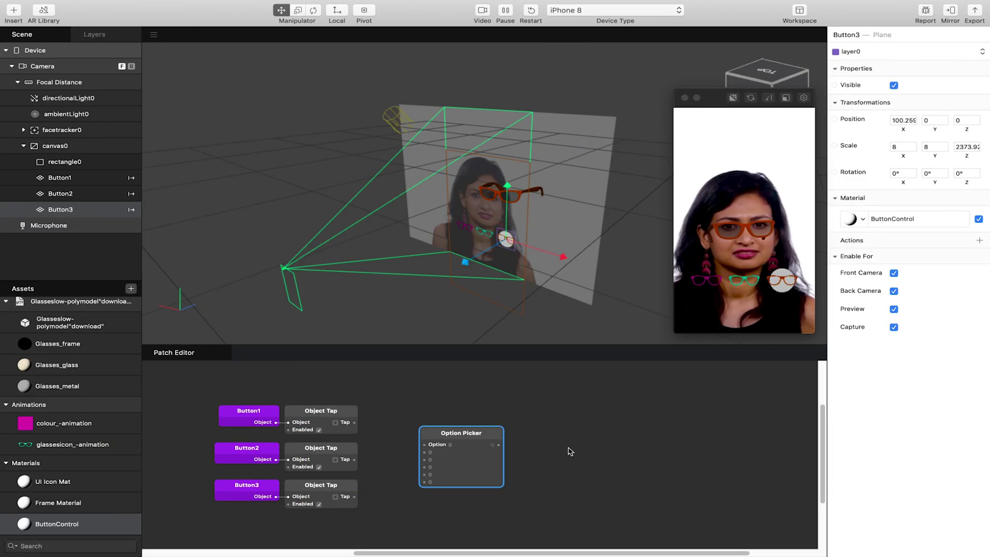
- Replace the Option Picker with an Option Switch patch fed by Button1's Tap output at Set to 0
key("BackSpace")
left_click_drag(355, 422, 441, 426)
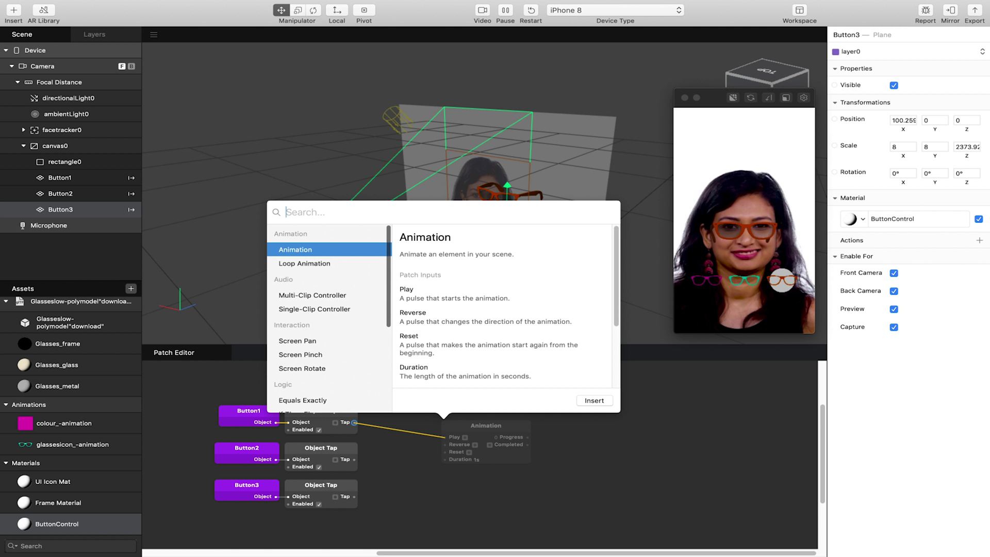
type("option")
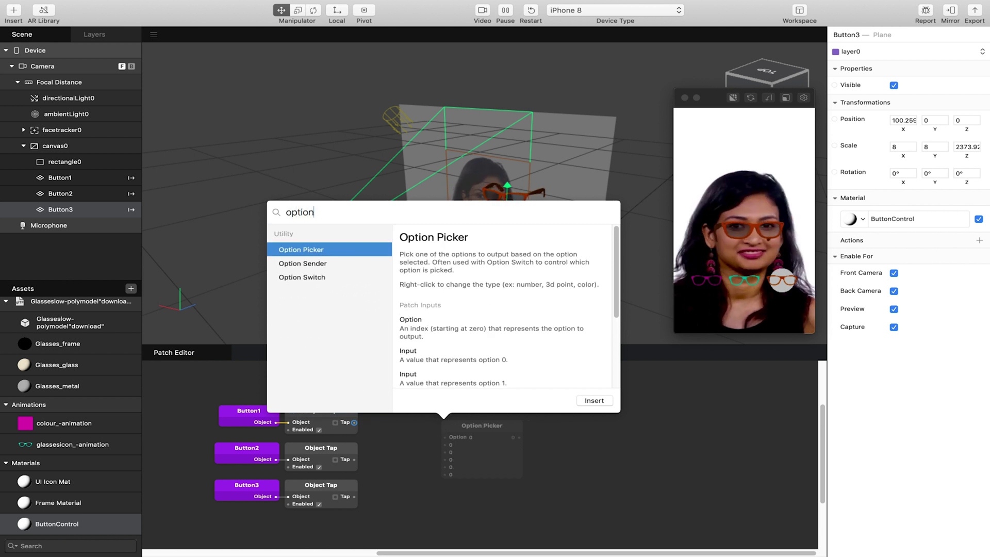
left_click(330, 277)
left_click(594, 400)
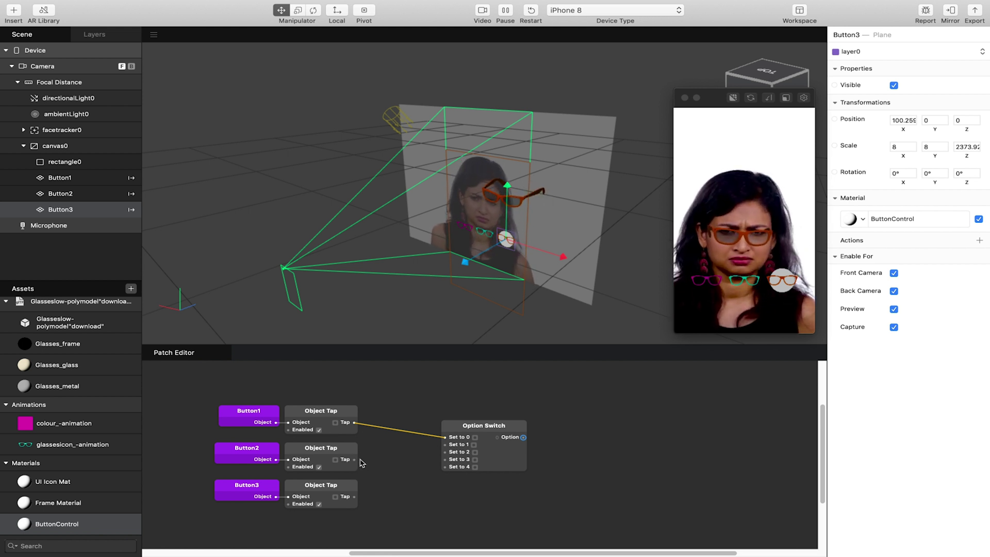
- Connect Button2's Tap to Set to 1 and Button3's Tap to Set to 2, and align the Option Switch with the Button1 patches
left_click_drag(354, 459, 445, 446)
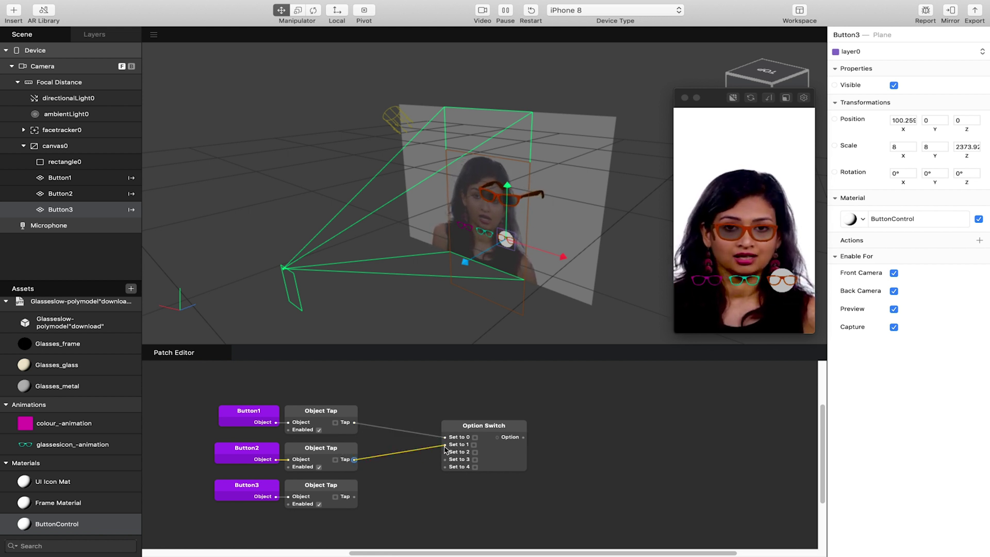
left_click_drag(354, 496, 444, 452)
right_click(457, 429)
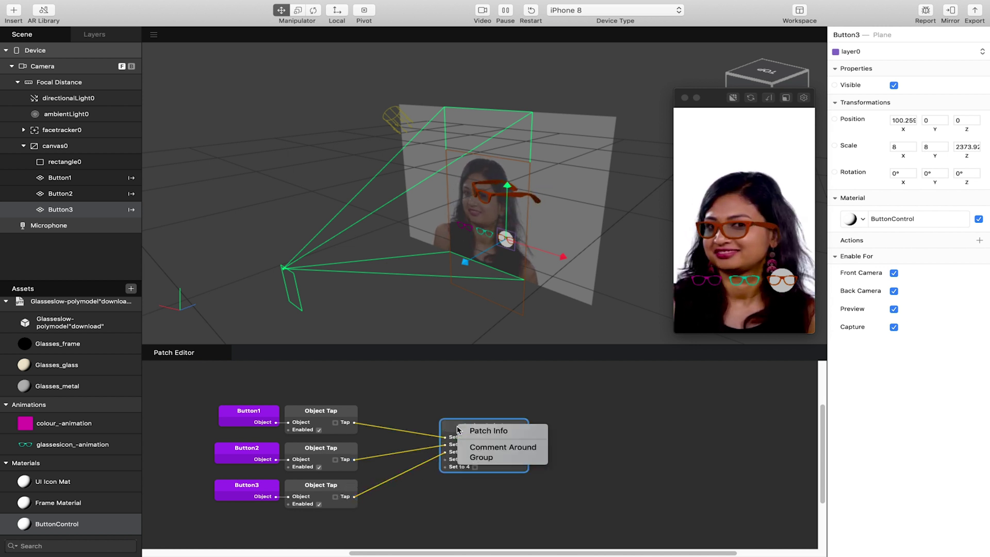
left_click(452, 431)
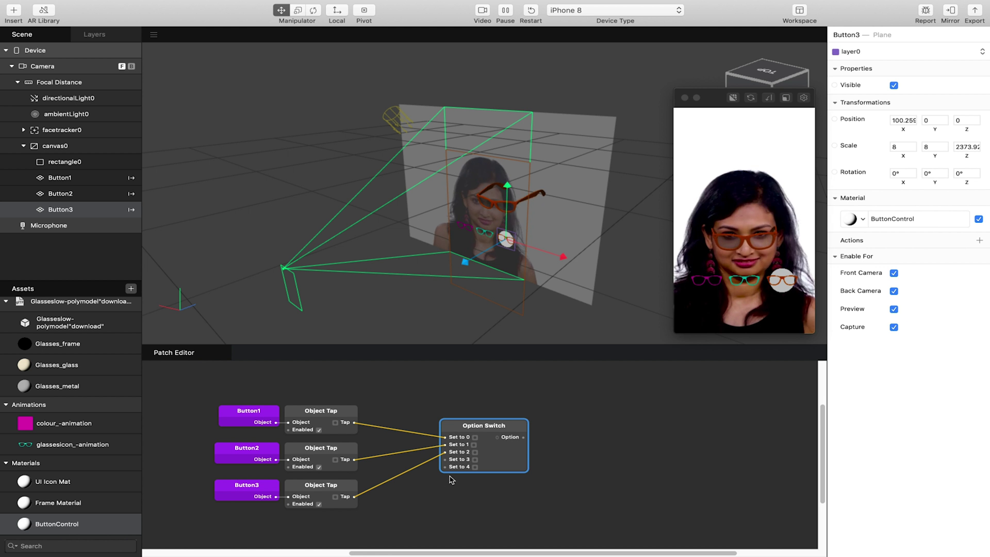
right_click(482, 462)
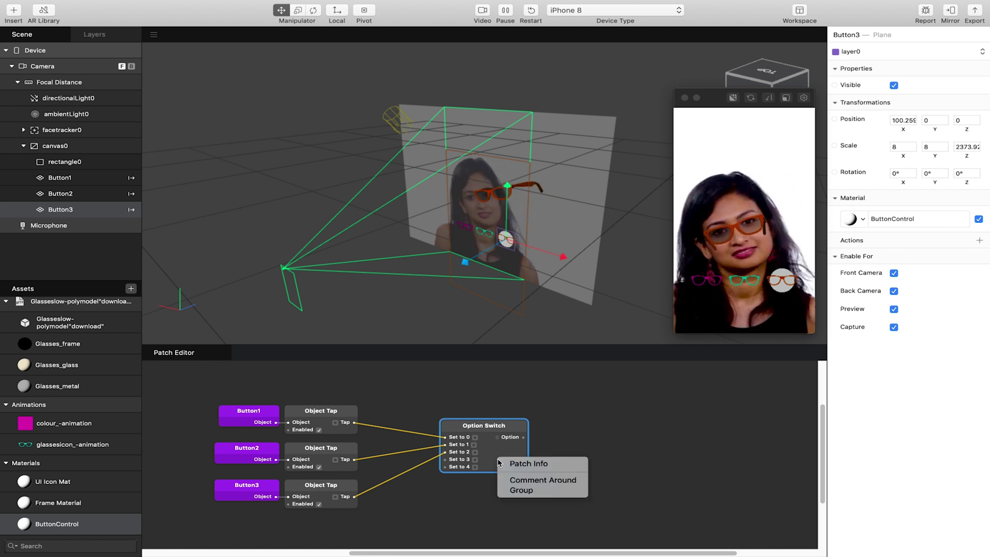
left_click(479, 448)
left_click_drag(464, 422, 424, 408)
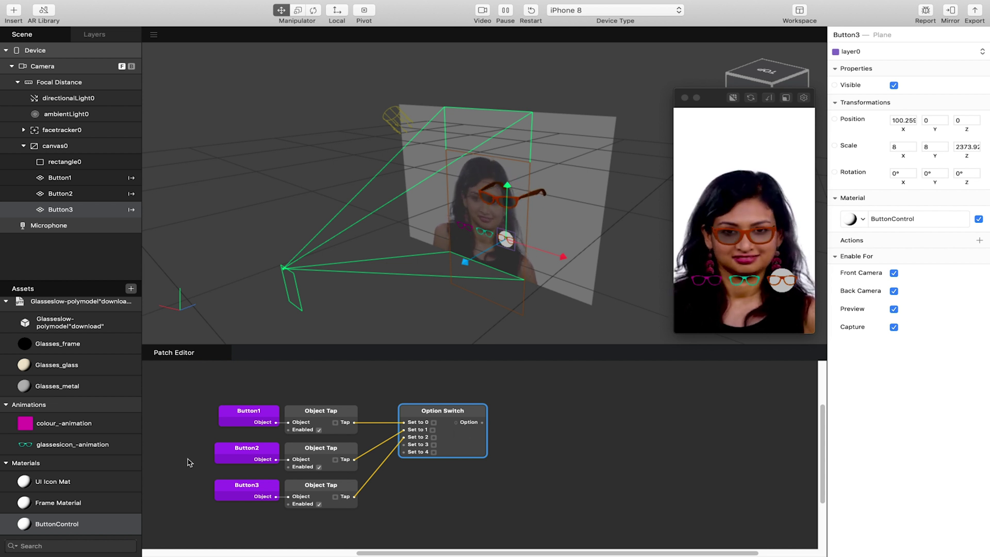
- Create a Current Frame patch for colour_-animation and place it to the right of the Option Switch
left_click(43, 425)
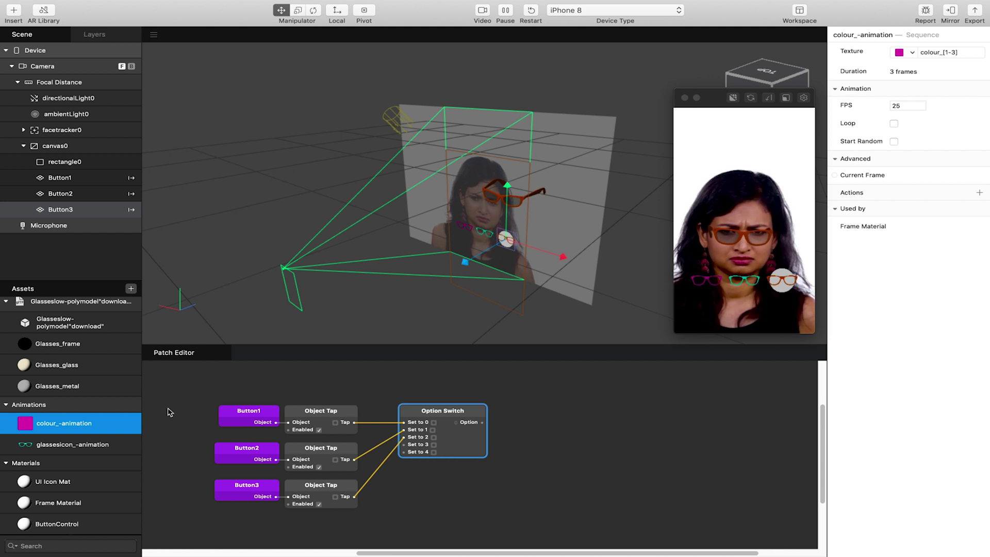
left_click(834, 175)
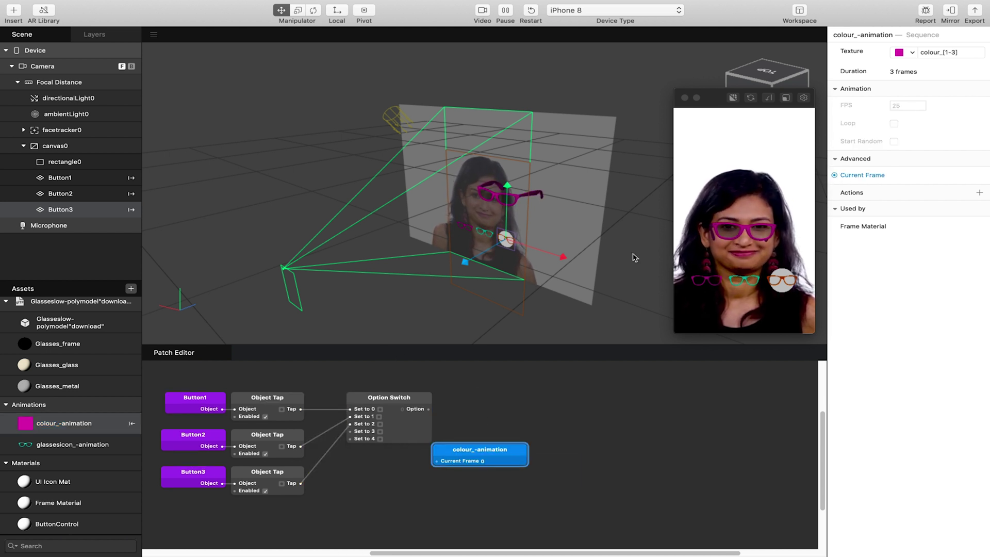
left_click_drag(470, 451, 519, 401)
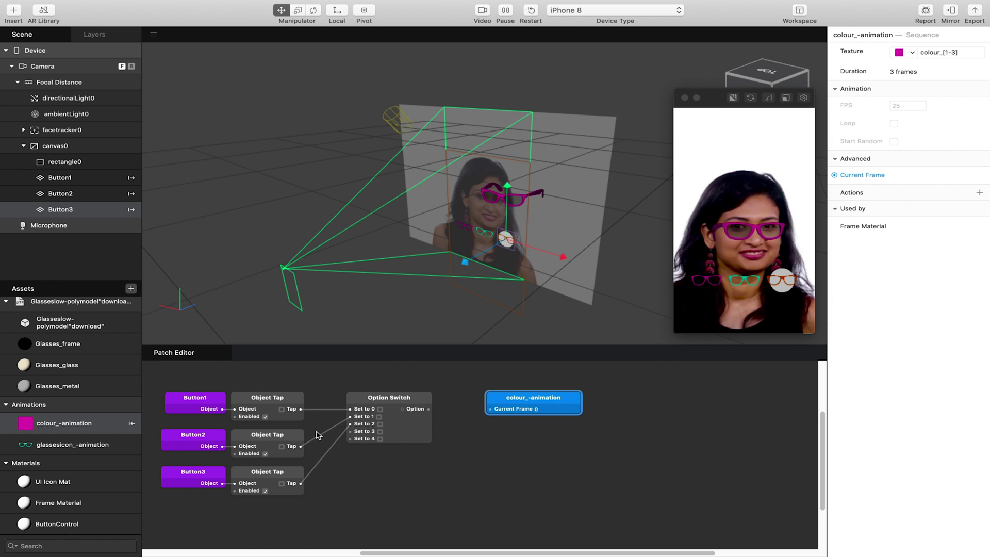
- Add glassesicon_-animation's Current Frame patch below colour_-animation, and connect the Option Switch's Option output to both animations
left_click(56, 450)
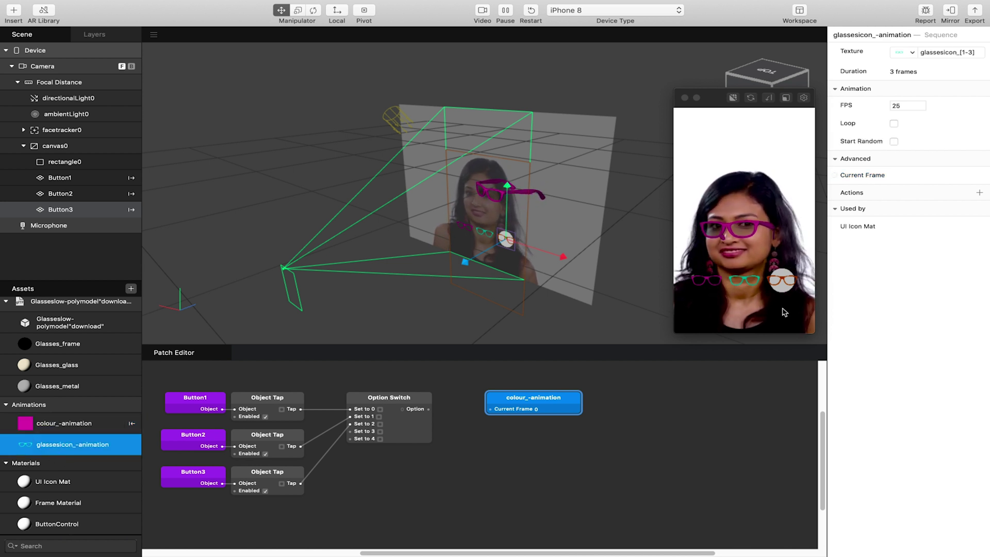
left_click(834, 175)
left_click_drag(434, 450, 436, 411)
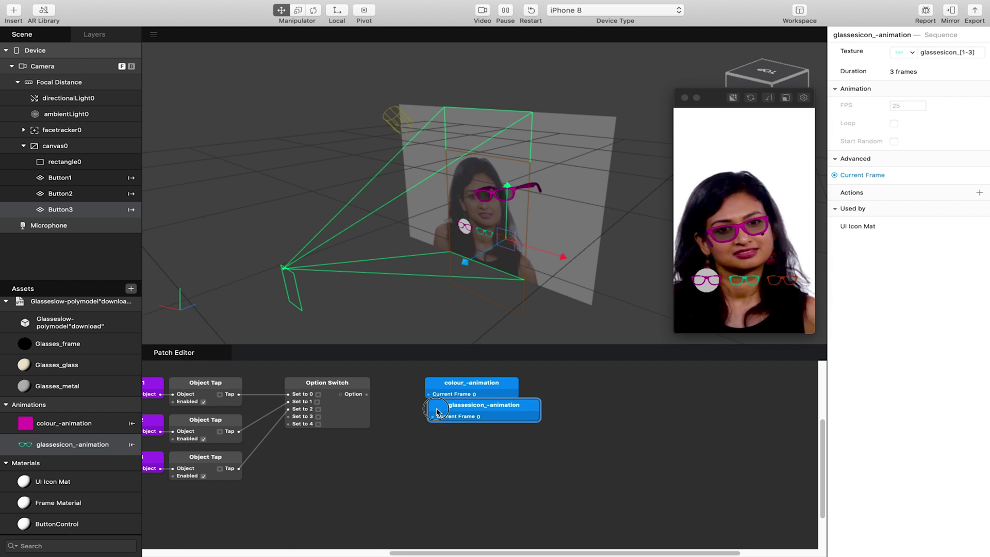
left_click_drag(366, 395, 429, 398)
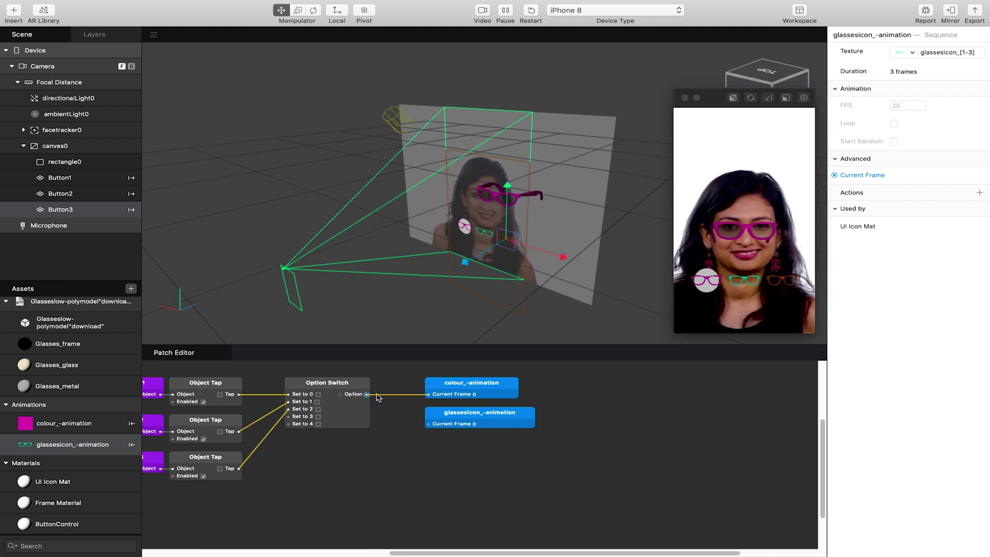
left_click_drag(366, 394, 431, 428)
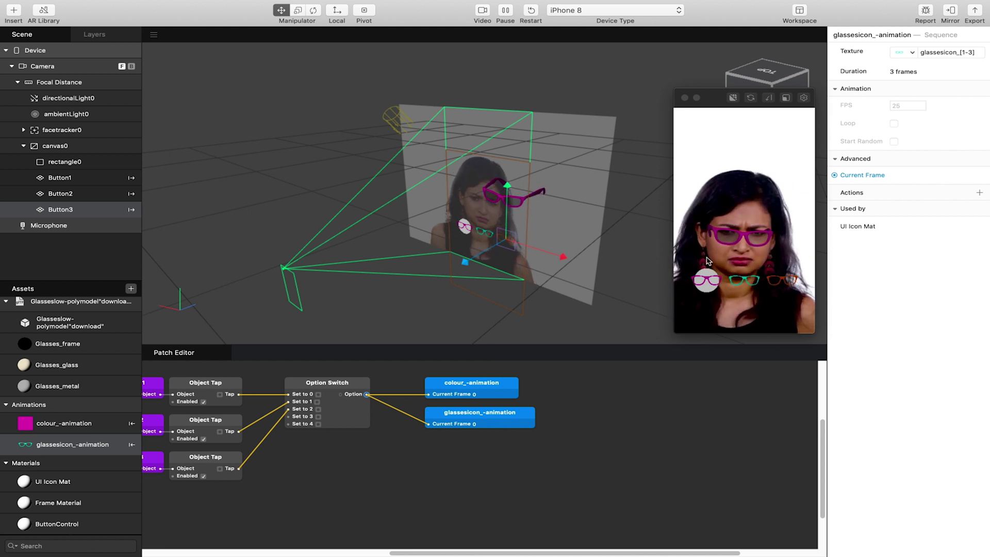
- Test the frame colour switching by tapping the magenta and green glasses icons in the device preview
left_click(729, 204)
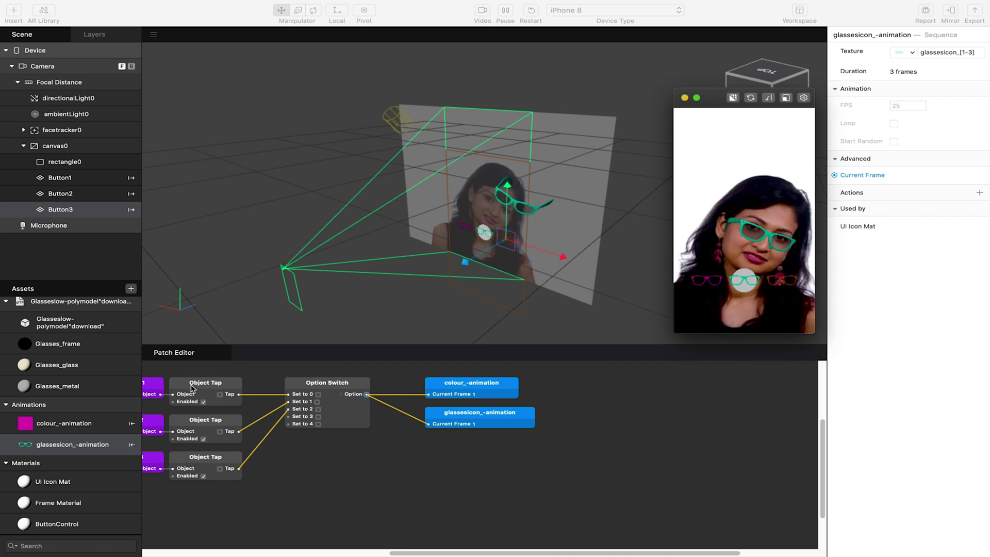
left_click(340, 457)
scroll(340, 457, "left", 3)
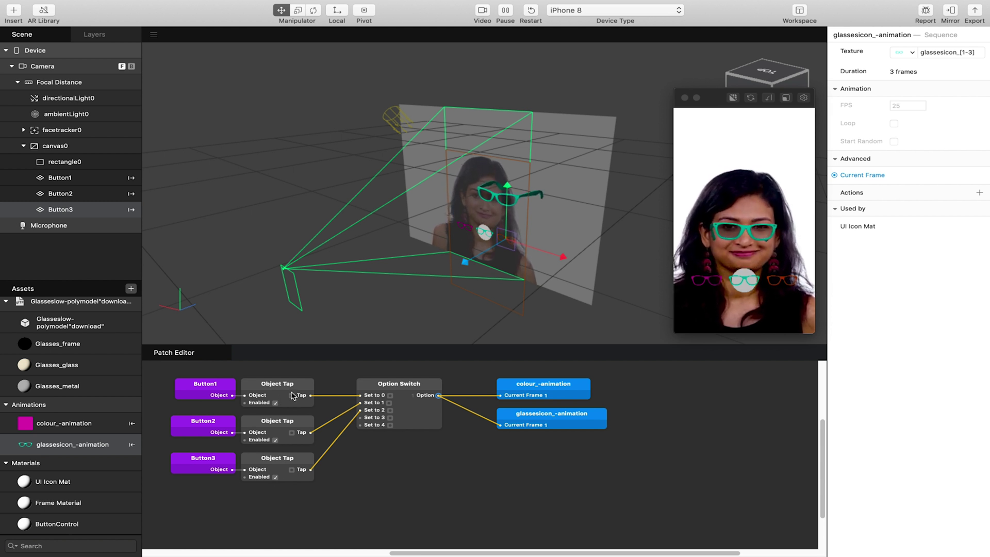
left_click(710, 283)
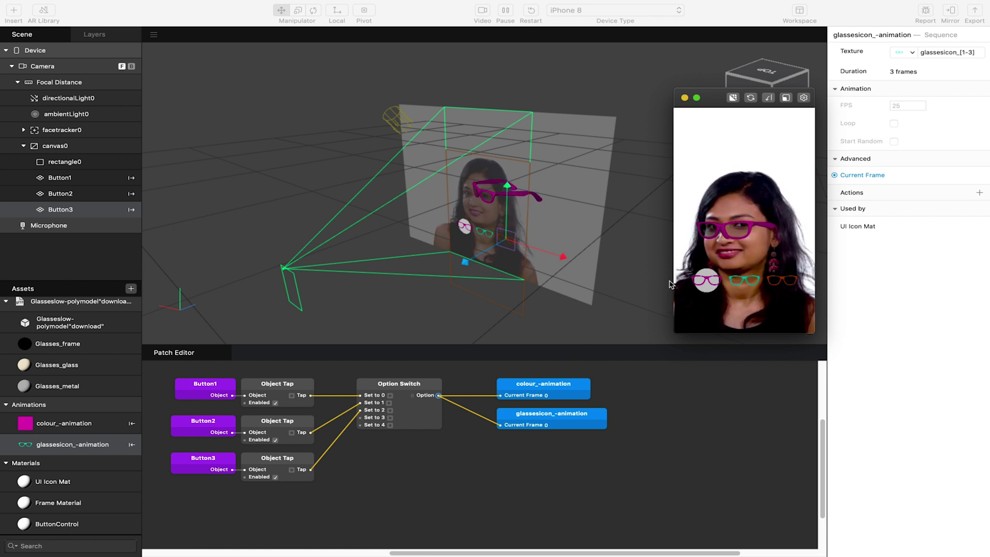
left_click(741, 291)
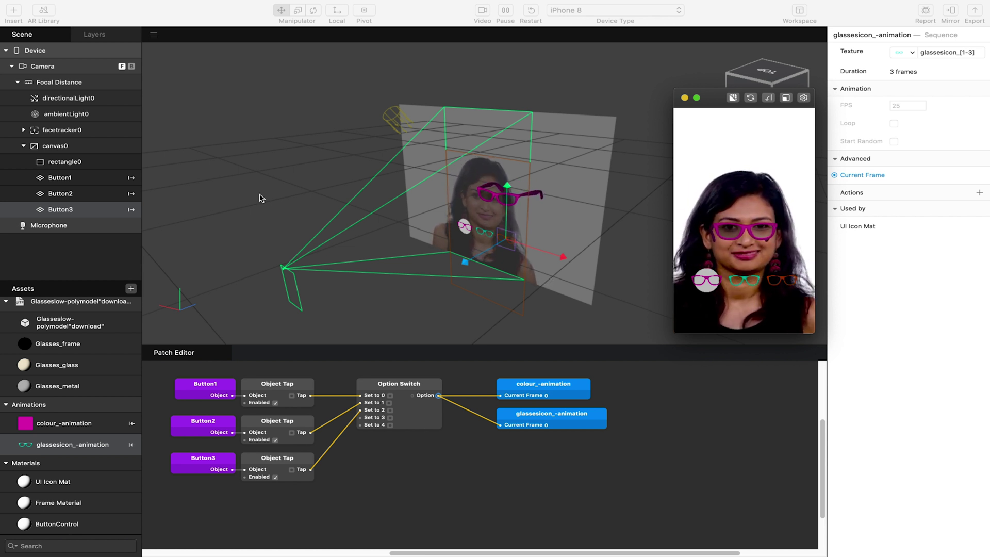
- Add the Camera's Camera Info patch to the patch graph below the Option Switch
left_click(40, 66)
left_click(40, 66)
left_click_drag(40, 66, 362, 498)
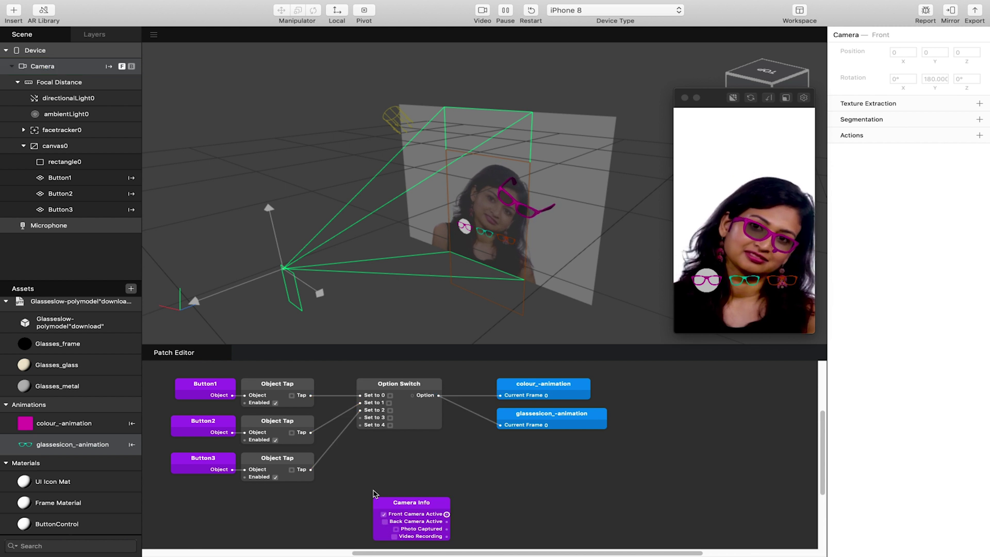
left_click_drag(510, 494, 494, 438)
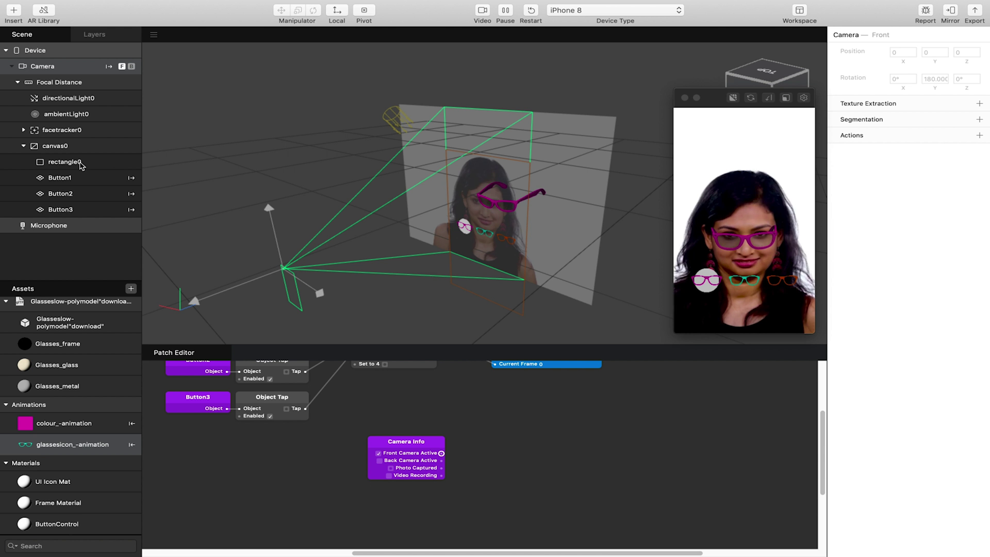
- Rename rectangle0 as UI Interface, create a patch for its Visible property, and place it to the right of Camera Info
left_click(55, 164)
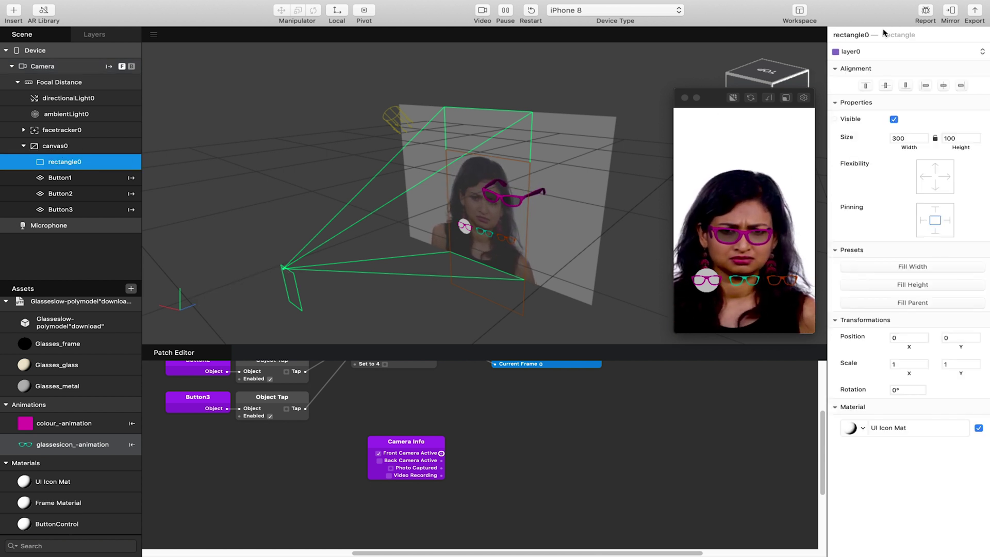
left_click(861, 35)
double_click(861, 36)
type("UI Interface")
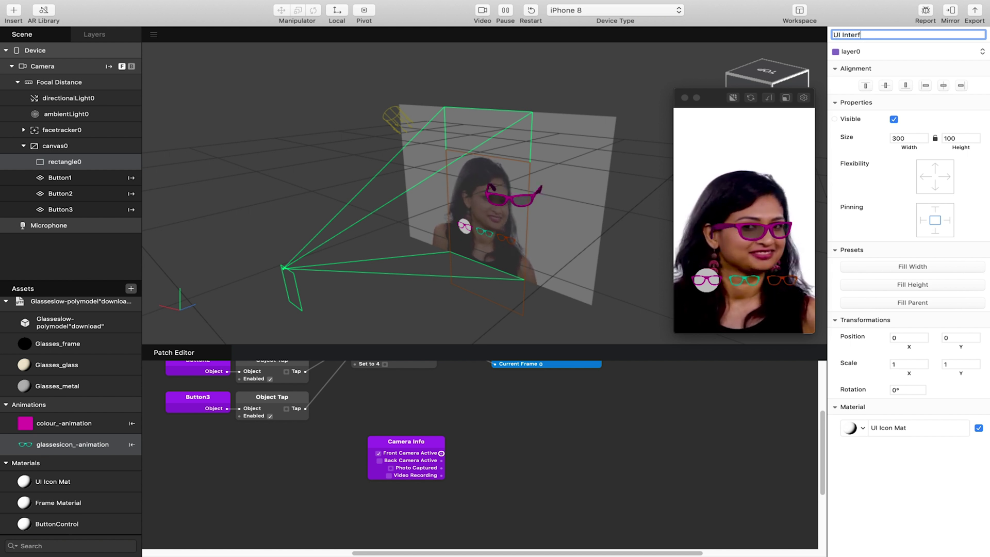
key("Return")
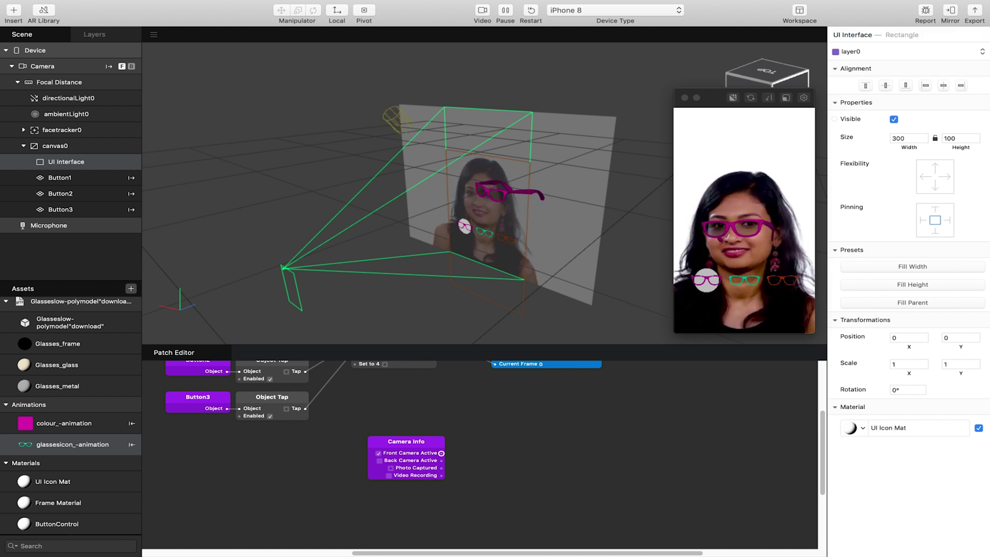
left_click(835, 120)
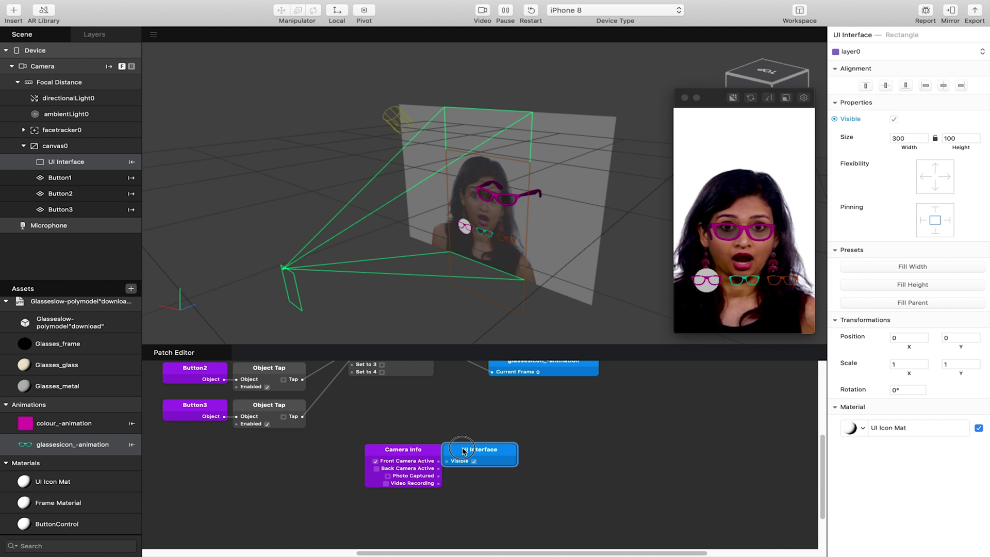
left_click_drag(474, 450, 524, 443)
- Insert a Not patch below Camera Info and connect the Photo Captured output to its input
left_click_drag(438, 475, 463, 497)
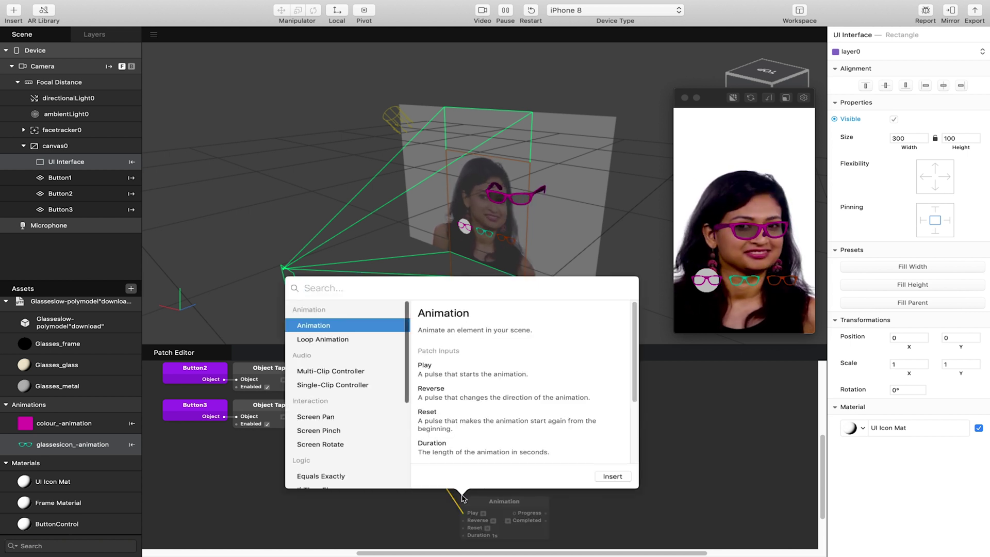
type("not")
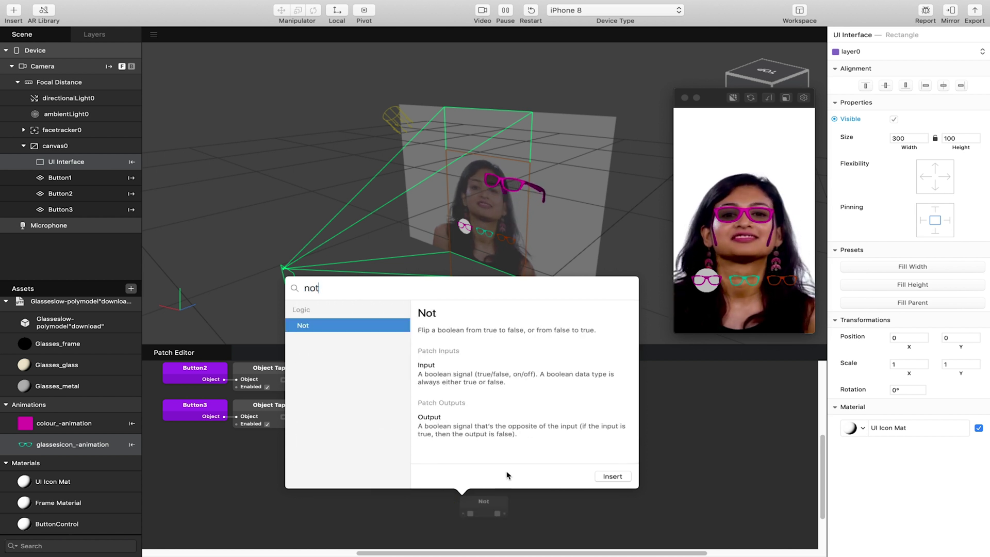
left_click(613, 475)
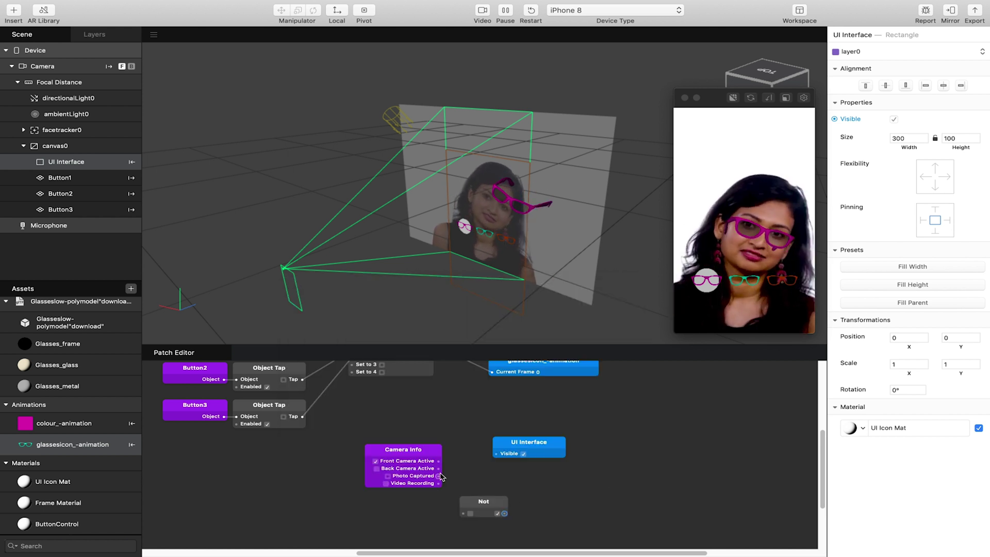
left_click_drag(438, 477, 463, 513)
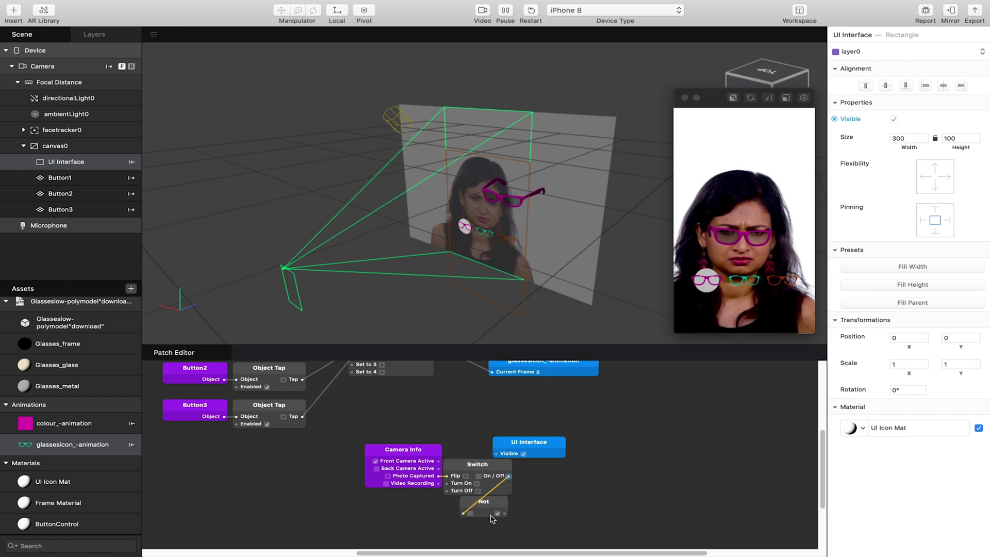
- Arrange the Camera Info, Switch and Not patches in a row and connect Not's output to UI Interface's Visible input
left_click_drag(477, 464, 420, 518)
left_click_drag(479, 502, 521, 502)
left_click_drag(403, 455, 302, 463)
left_click_drag(428, 516, 390, 464)
mouse_move(513, 501)
left_mouse_down()
mouse_move(446, 467)
mouse_move(498, 456)
left_mouse_up()
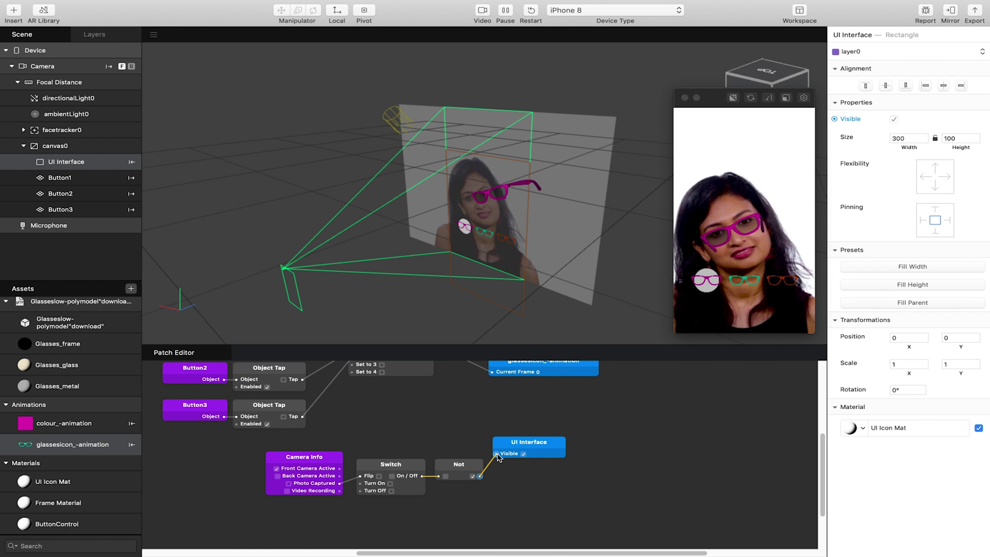
left_click(722, 181)
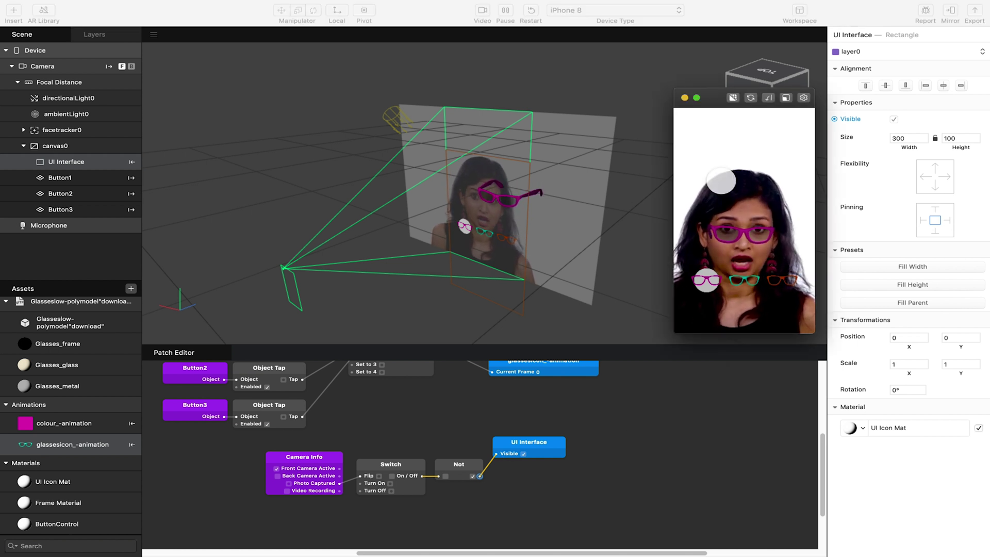